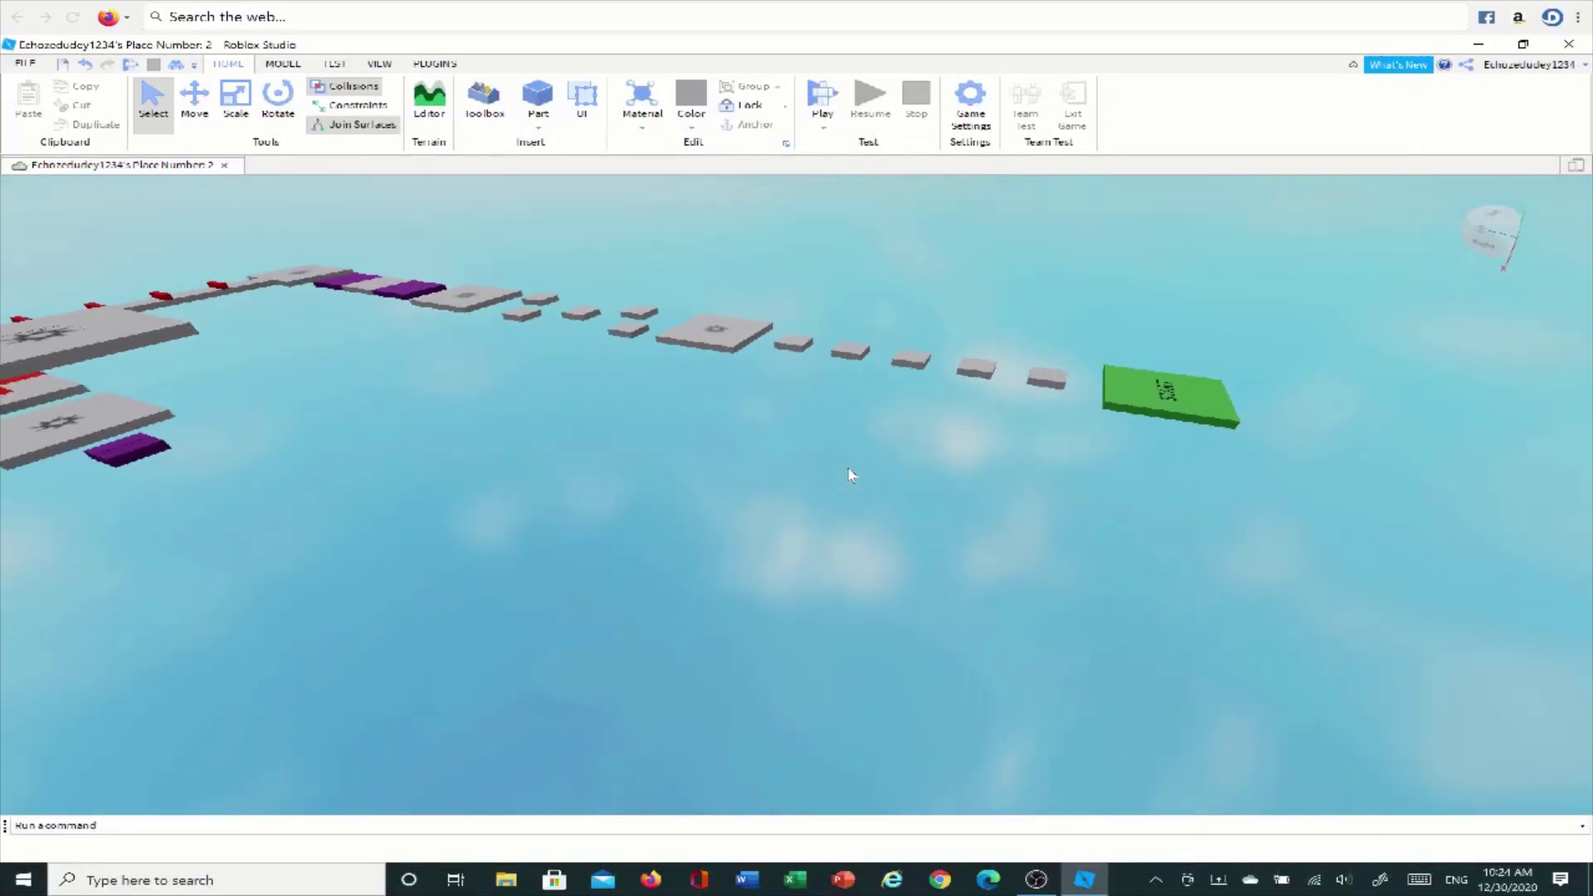
# Step: Look over the obby course from the green START platform past the purple and red obstacles to the raised grey platform
pyautogui.hotkey('alt', 'Tab')
pyautogui.hotkey('alt', 'Tab')
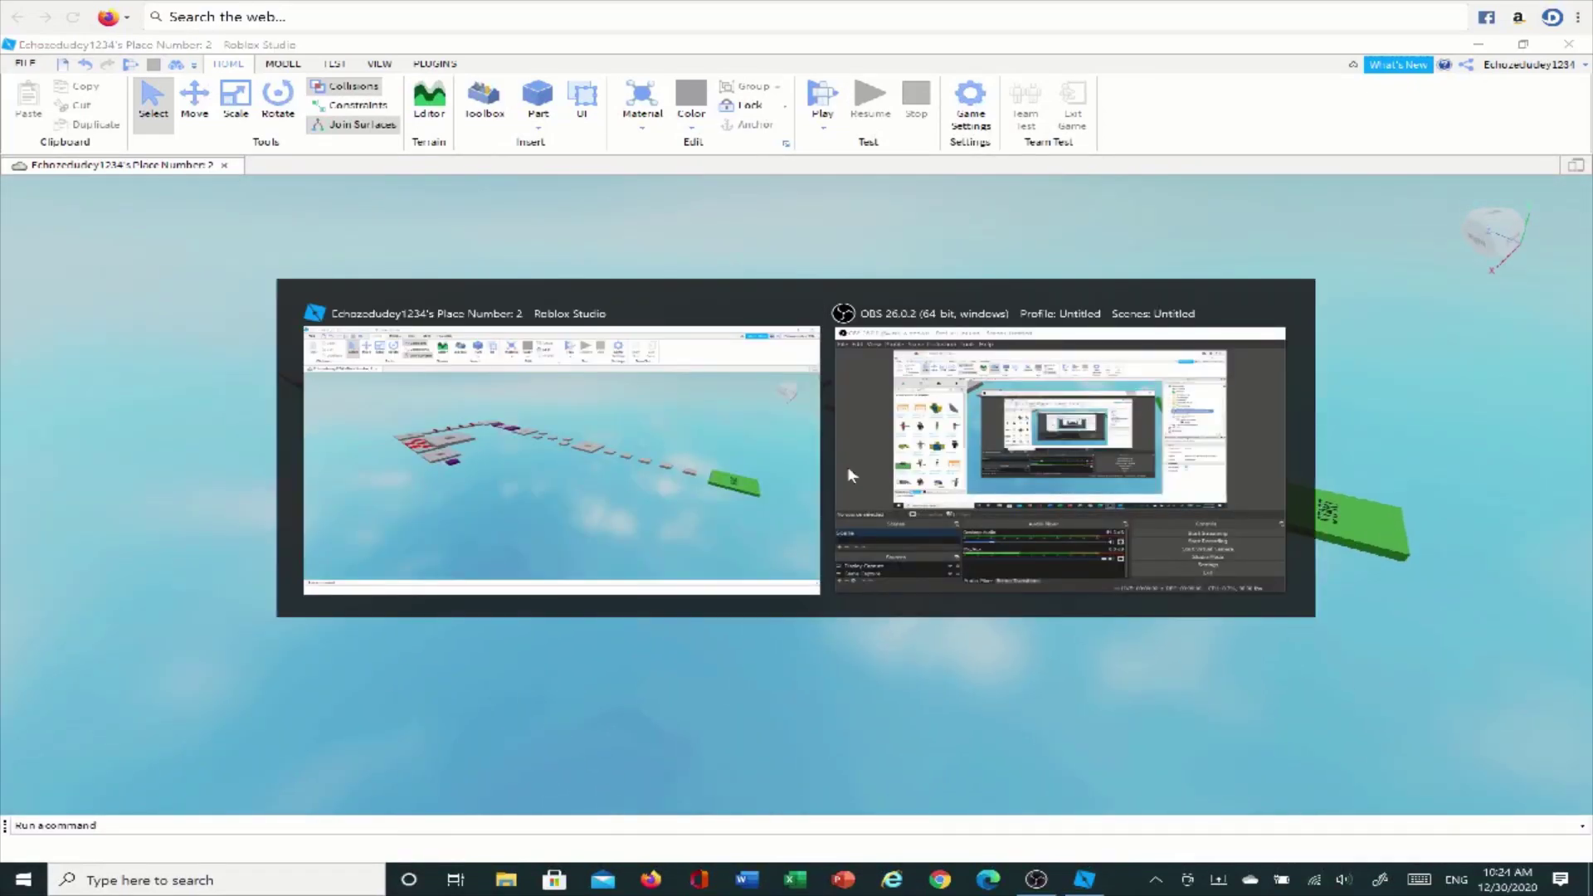
pyautogui.scroll(2, 848, 468)
pyautogui.scroll(2, 848, 468)
pyautogui.scroll(4, 849, 468)
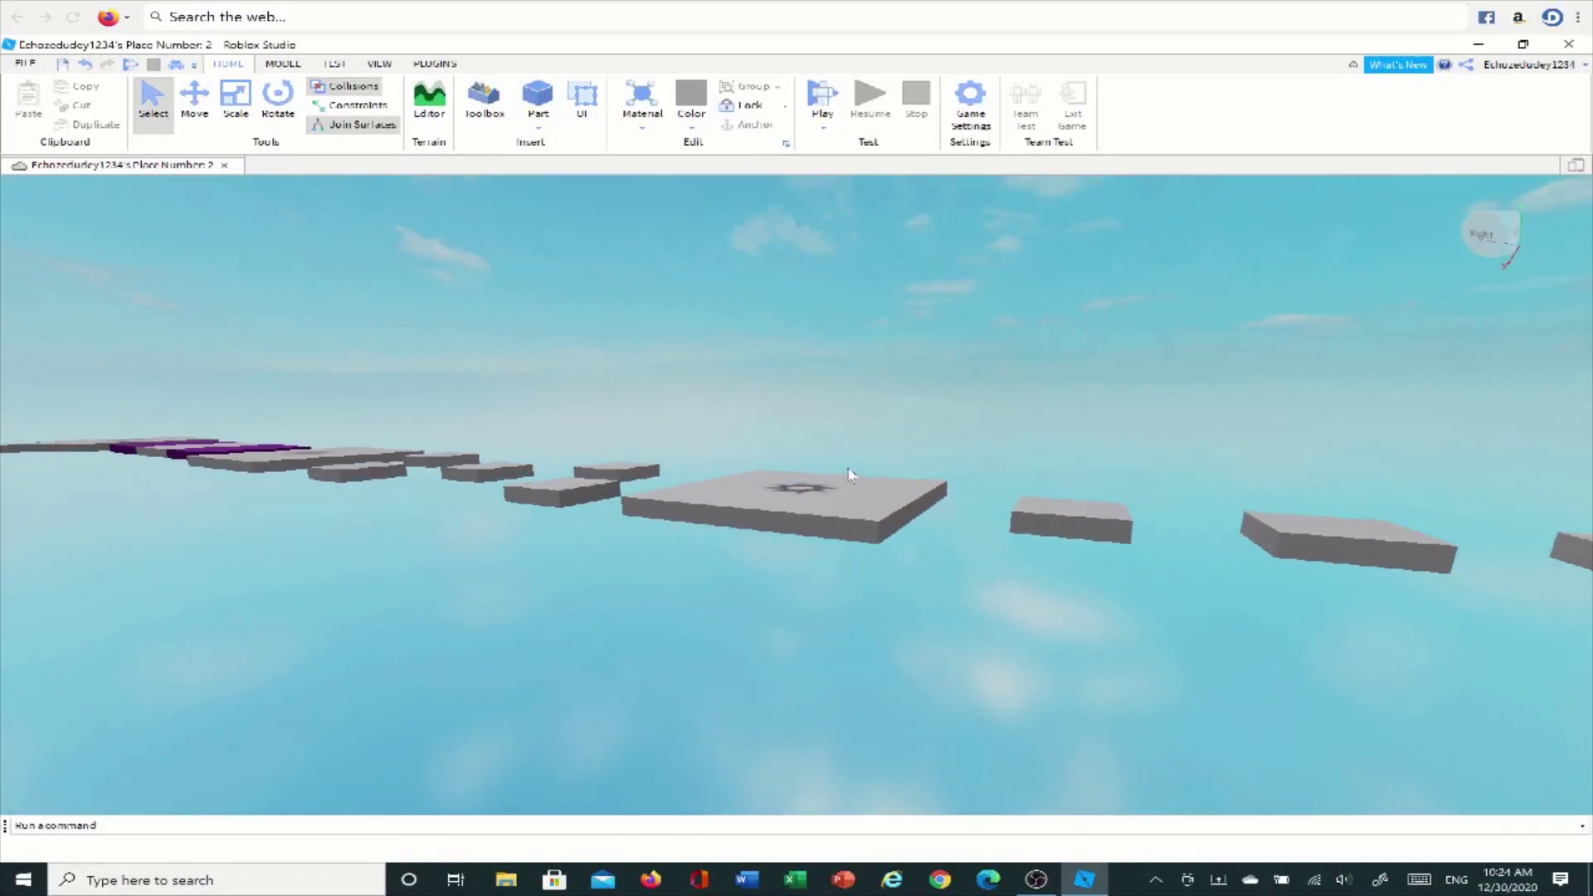
pyautogui.scroll(-3, 848, 468)
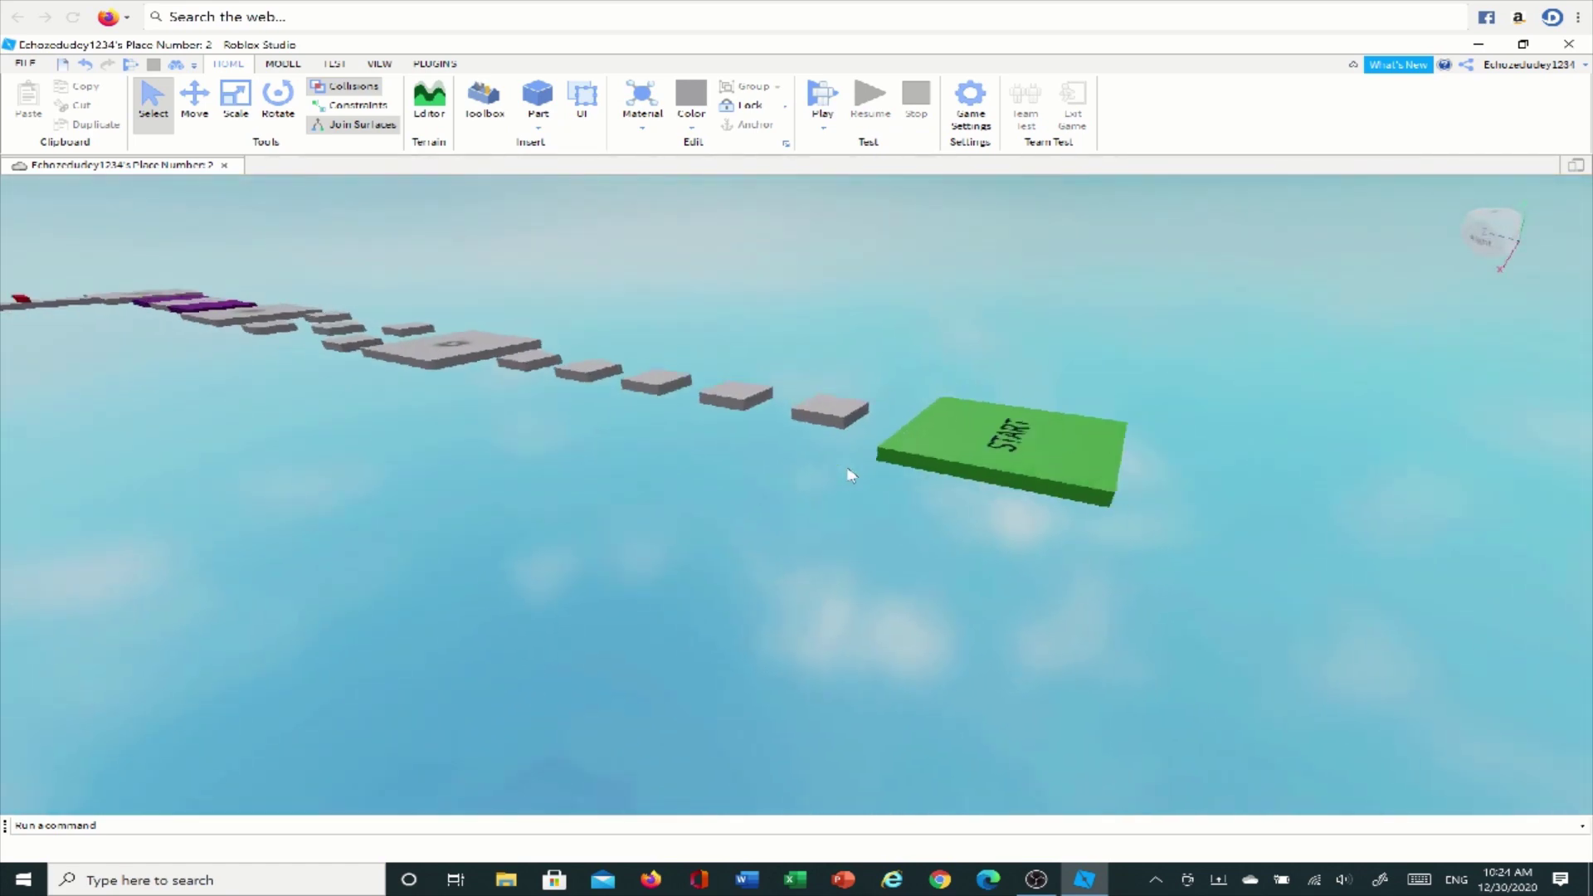
pyautogui.scroll(1, 821, 467)
pyautogui.scroll(-1, 743, 457)
pyautogui.scroll(2, 879, 464)
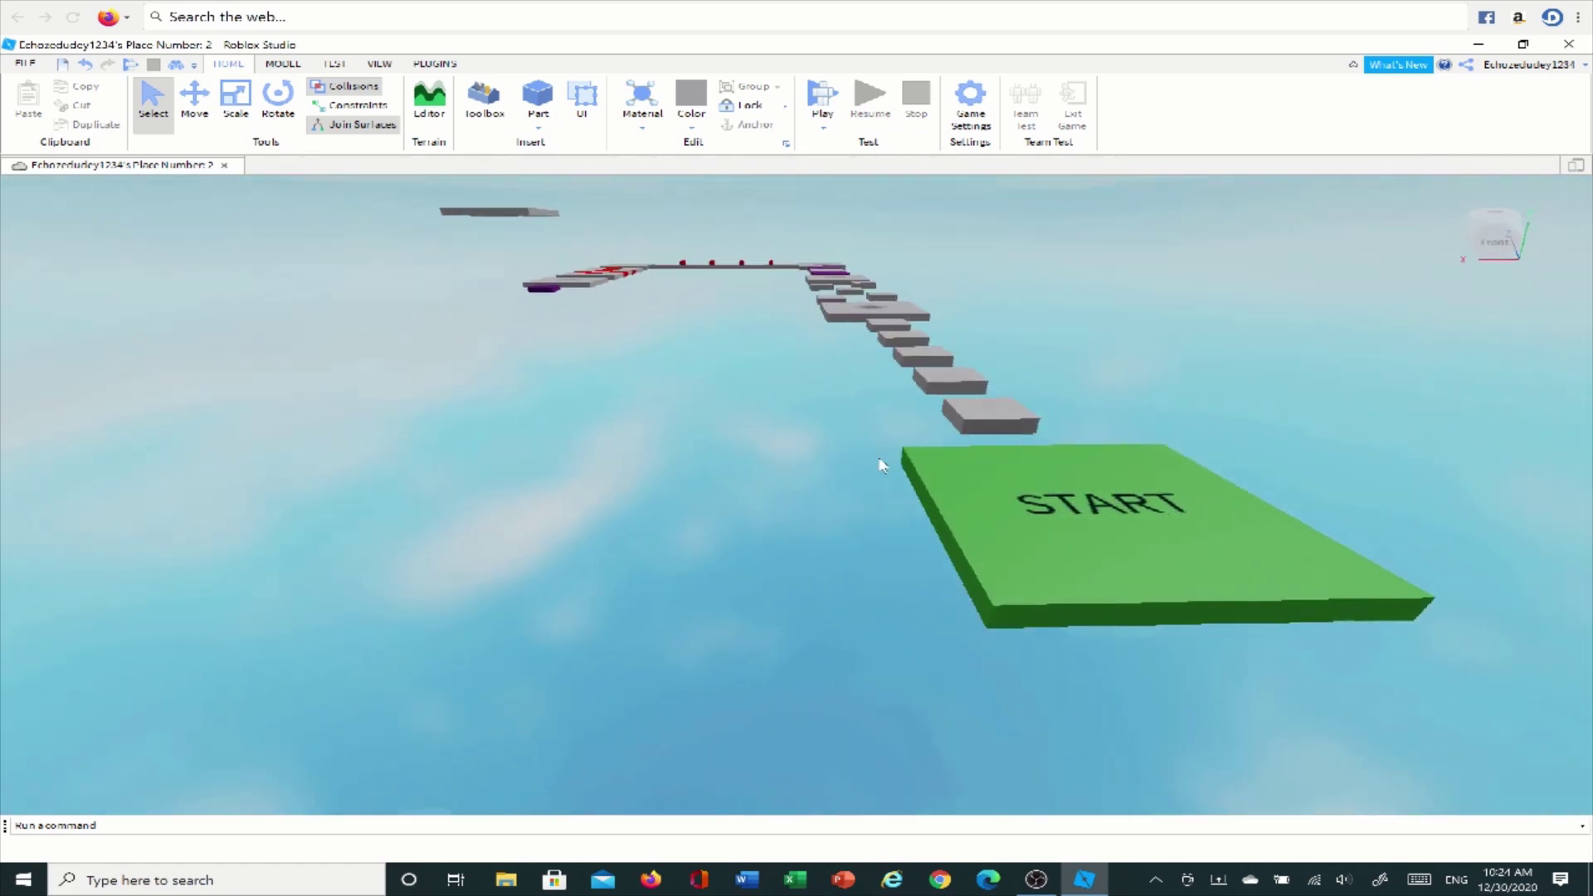
pyautogui.scroll(-3, 881, 464)
pyautogui.scroll(4, 881, 462)
pyautogui.press('w')
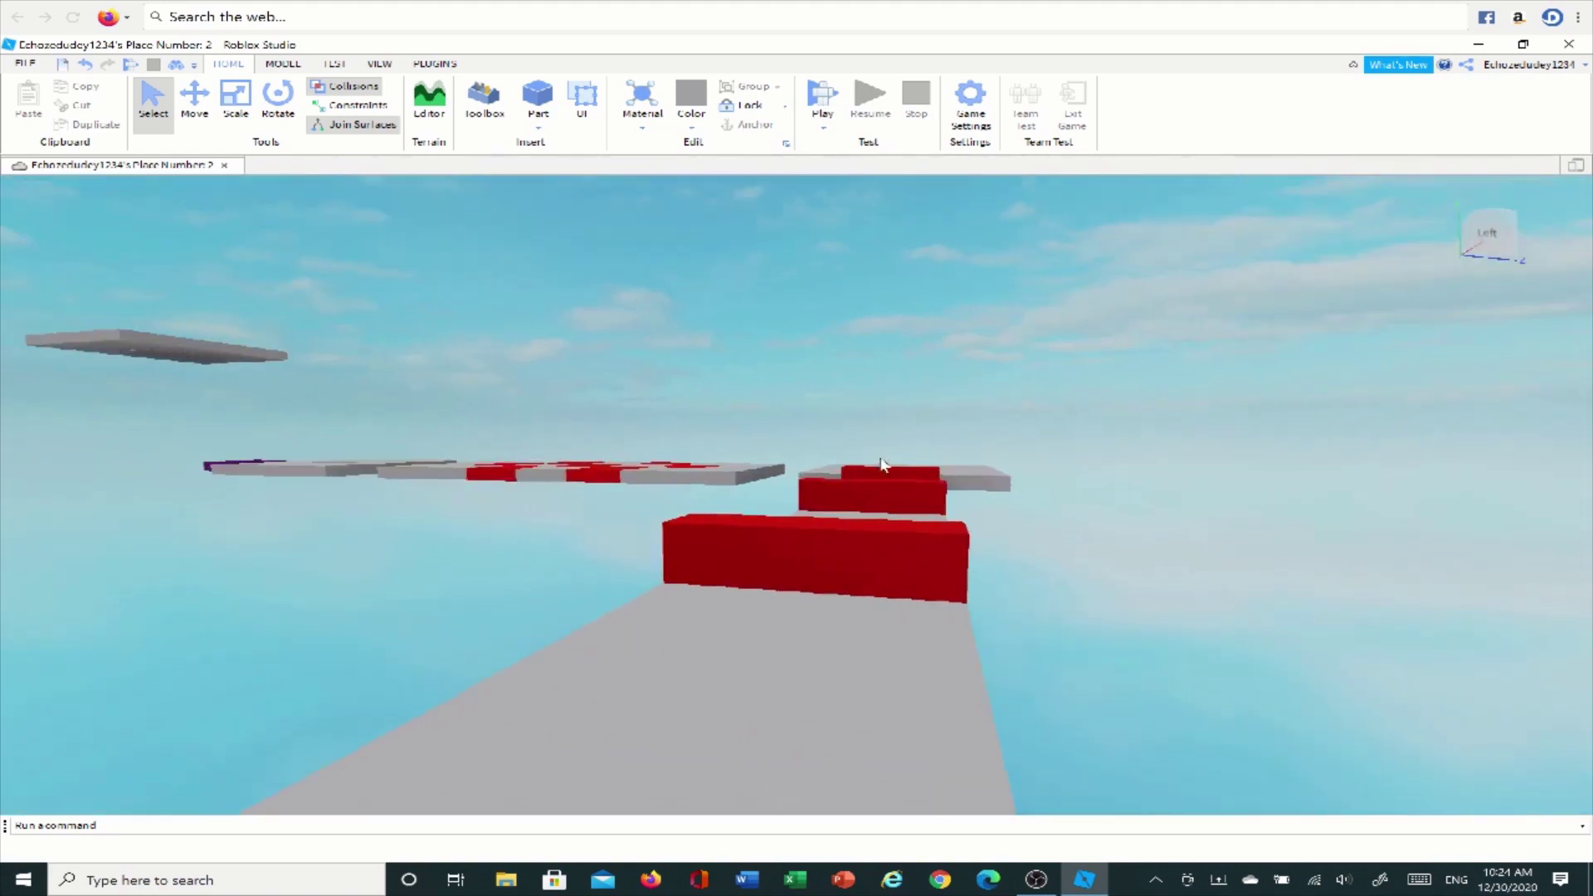
pyautogui.press('w')
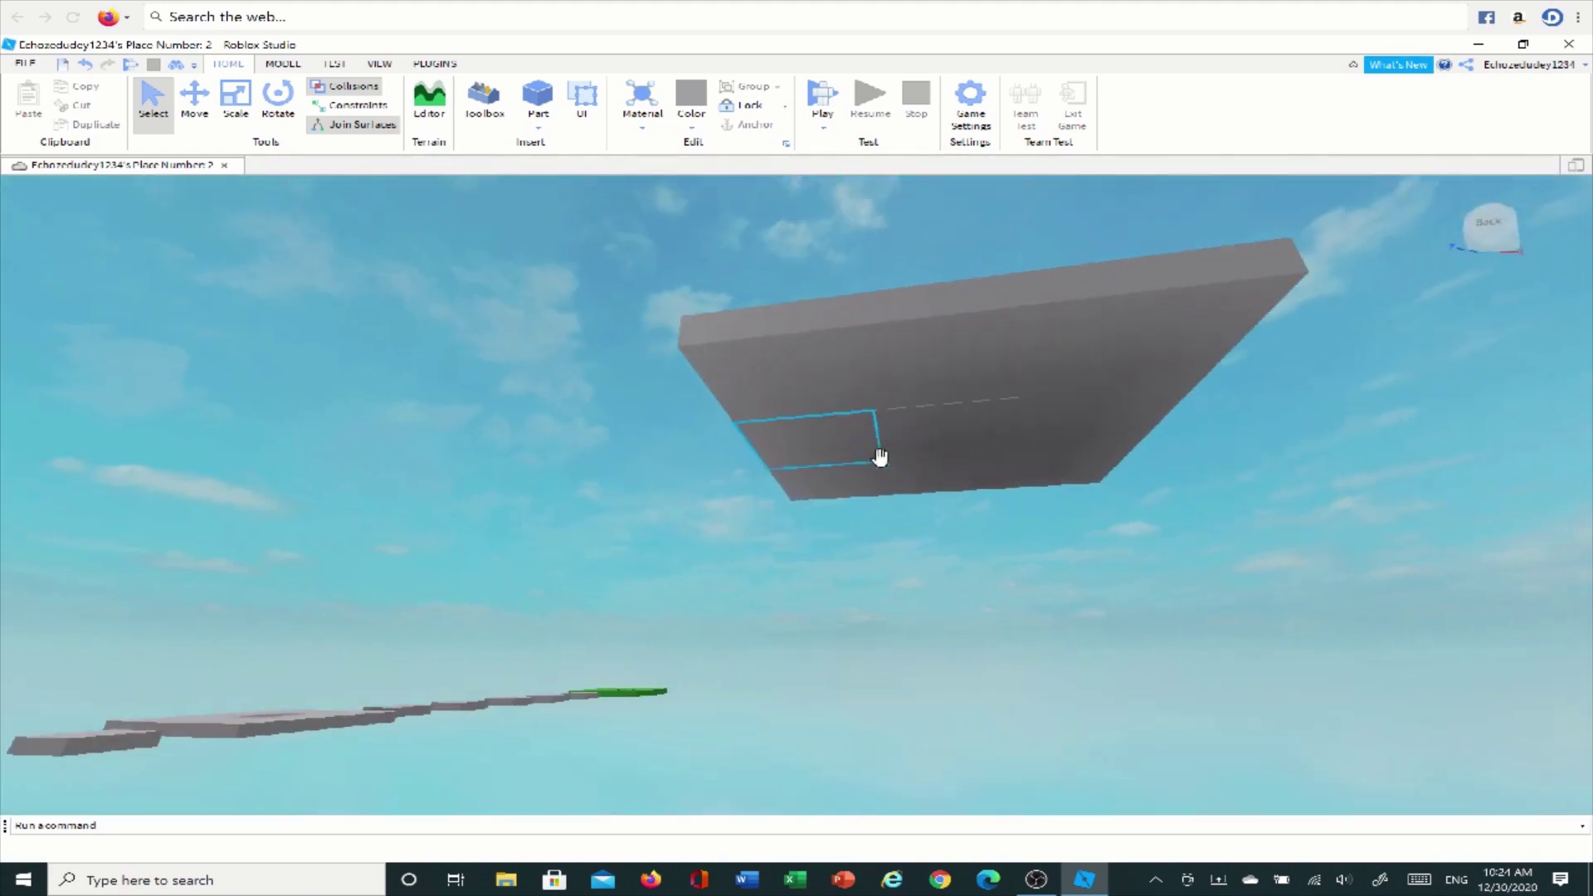
pyautogui.scroll(3, 878, 456)
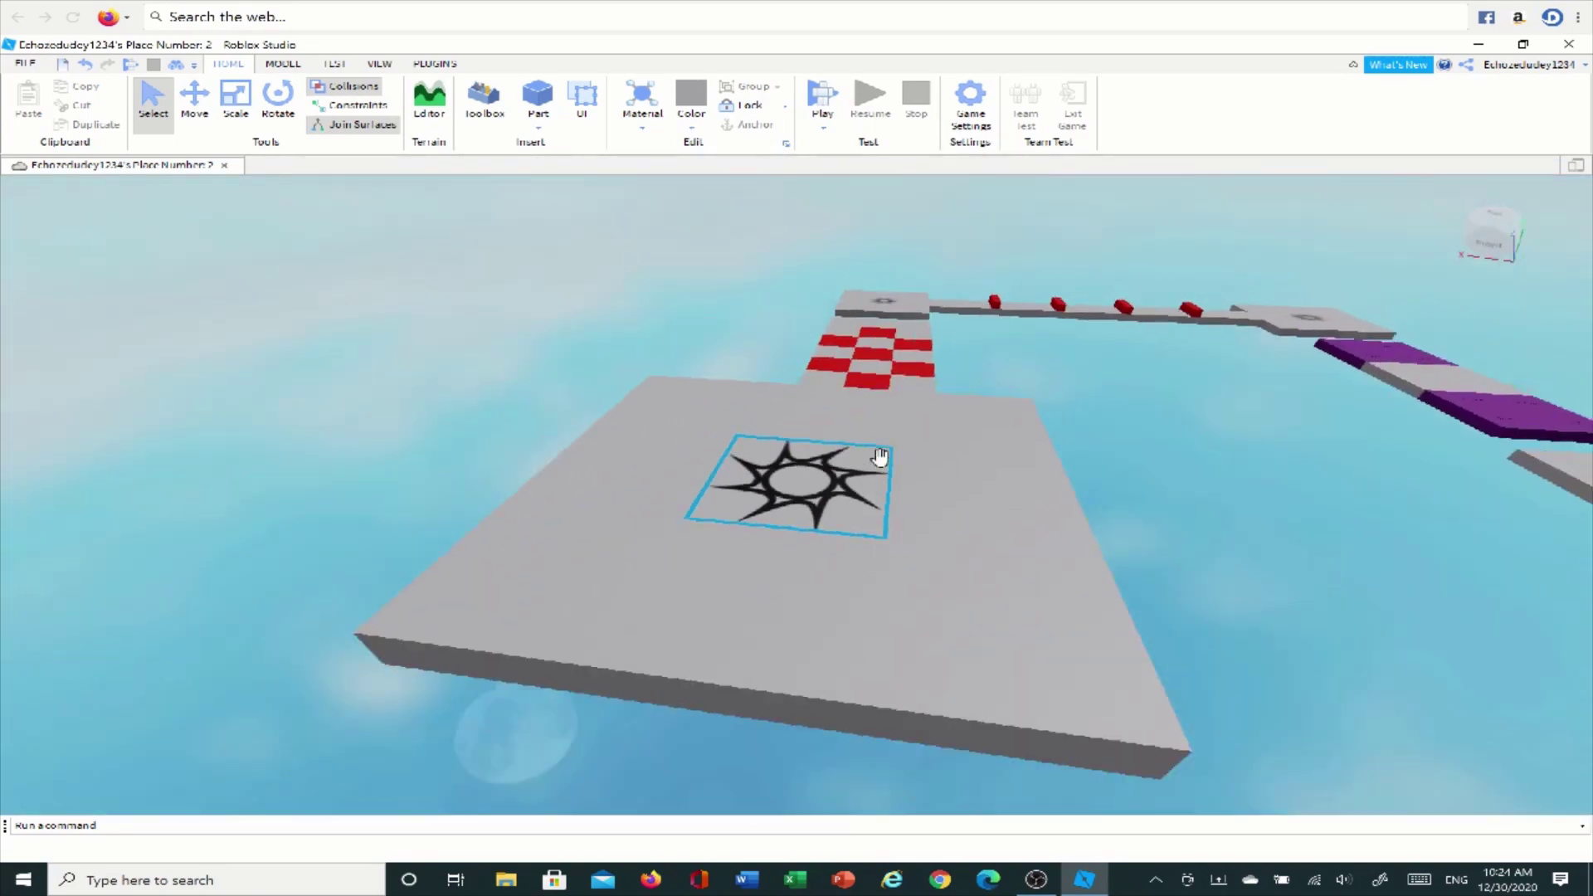
pyautogui.scroll(-6, 879, 456)
pyautogui.moveTo(815, 290); pyautogui.dragTo(814, 284, button='right')
pyautogui.scroll(2, 814, 285)
pyautogui.scroll(-3, 814, 285)
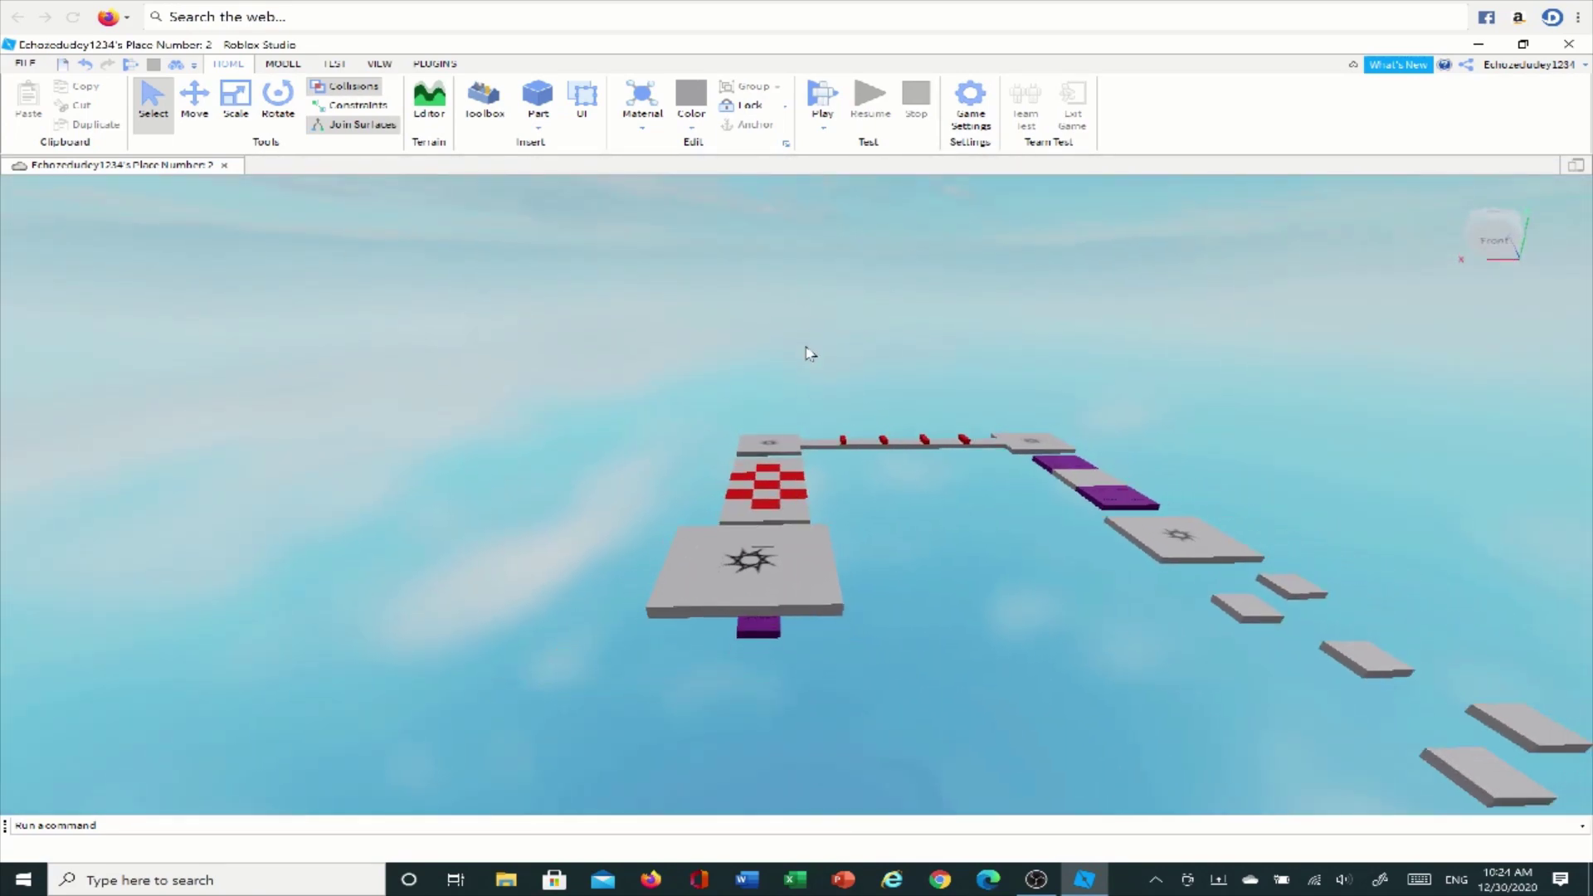
pyautogui.moveTo(811, 353); pyautogui.dragTo(811, 364, button='right')
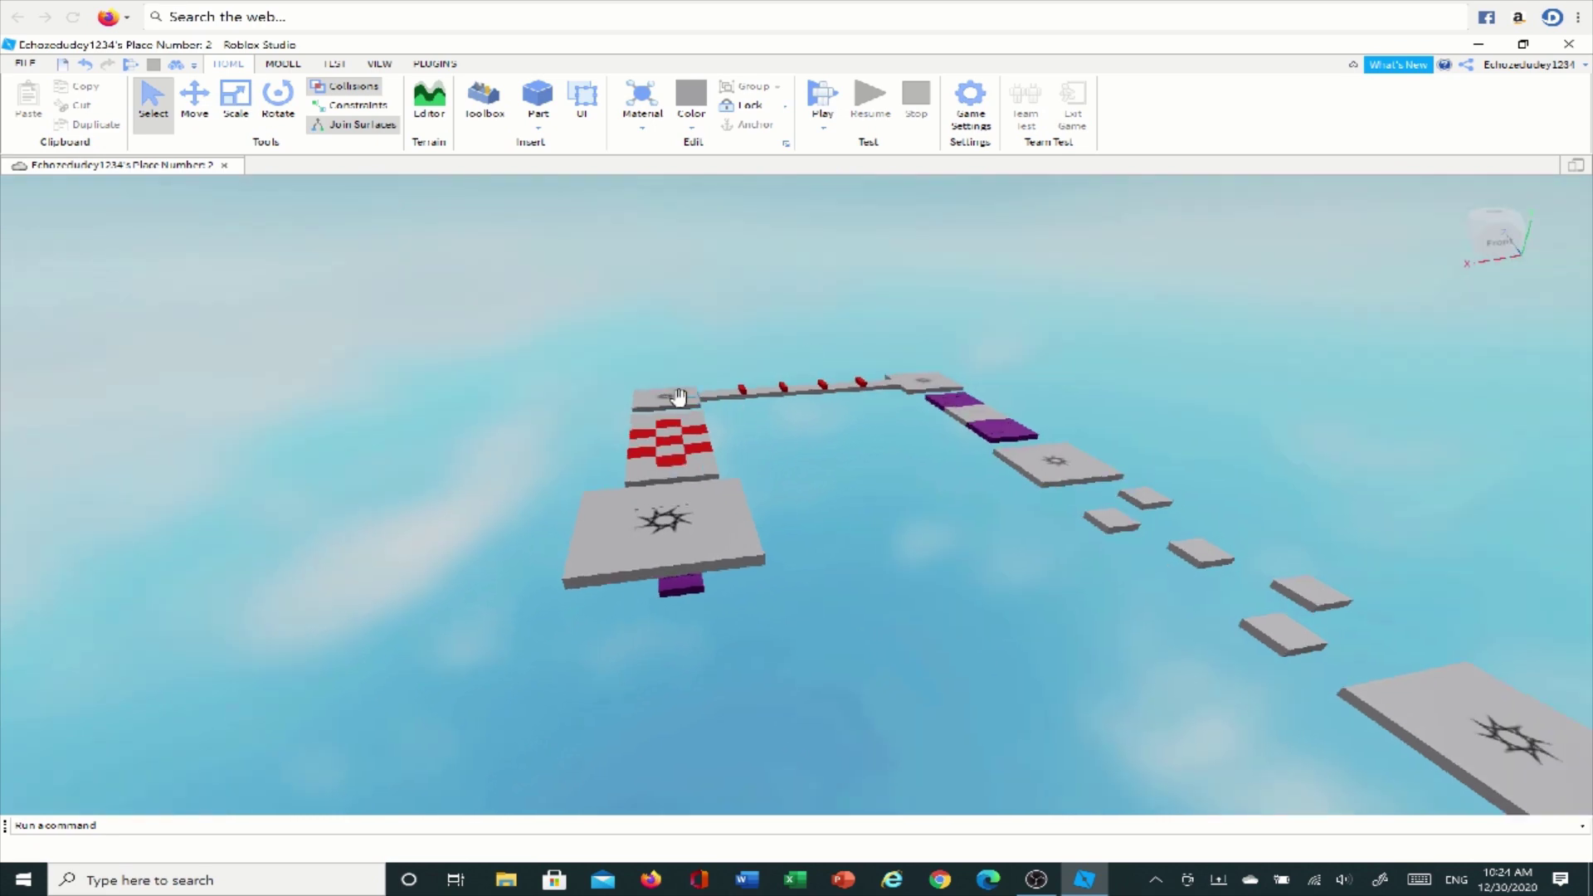
pyautogui.press('a')
pyautogui.moveTo(774, 349); pyautogui.dragTo(773, 348, button='right')
pyautogui.scroll(-2, 815, 386)
pyautogui.scroll(3, 743, 452)
pyautogui.moveTo(742, 452); pyautogui.dragTo(743, 451, button='right')
pyautogui.press('a')
pyautogui.press('a')
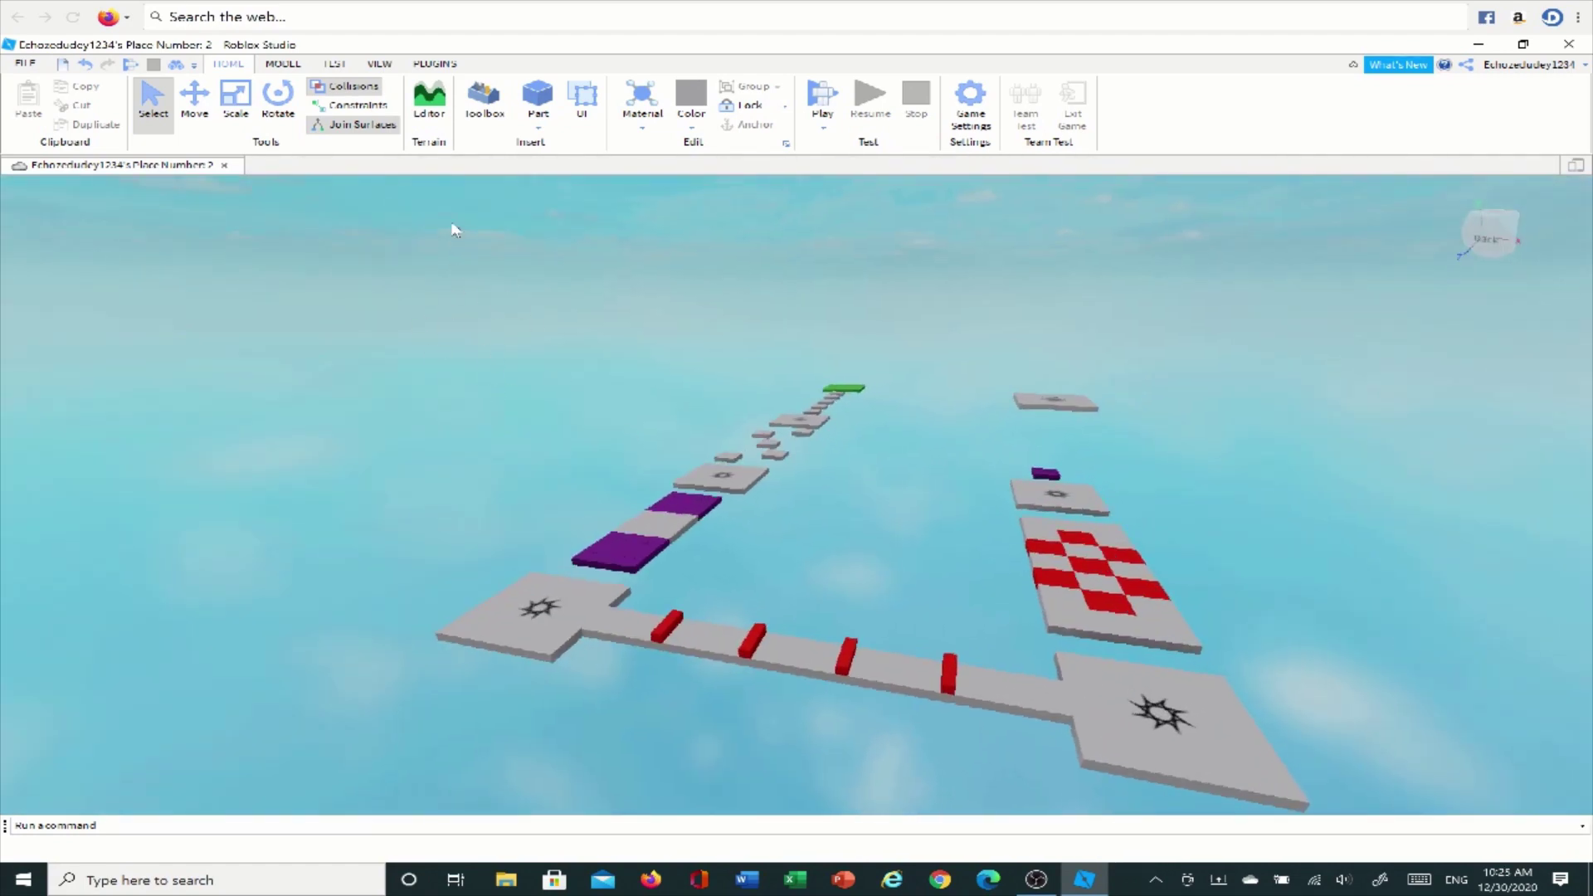
pyautogui.moveTo(590, 290); pyautogui.dragTo(590, 290, button='right')
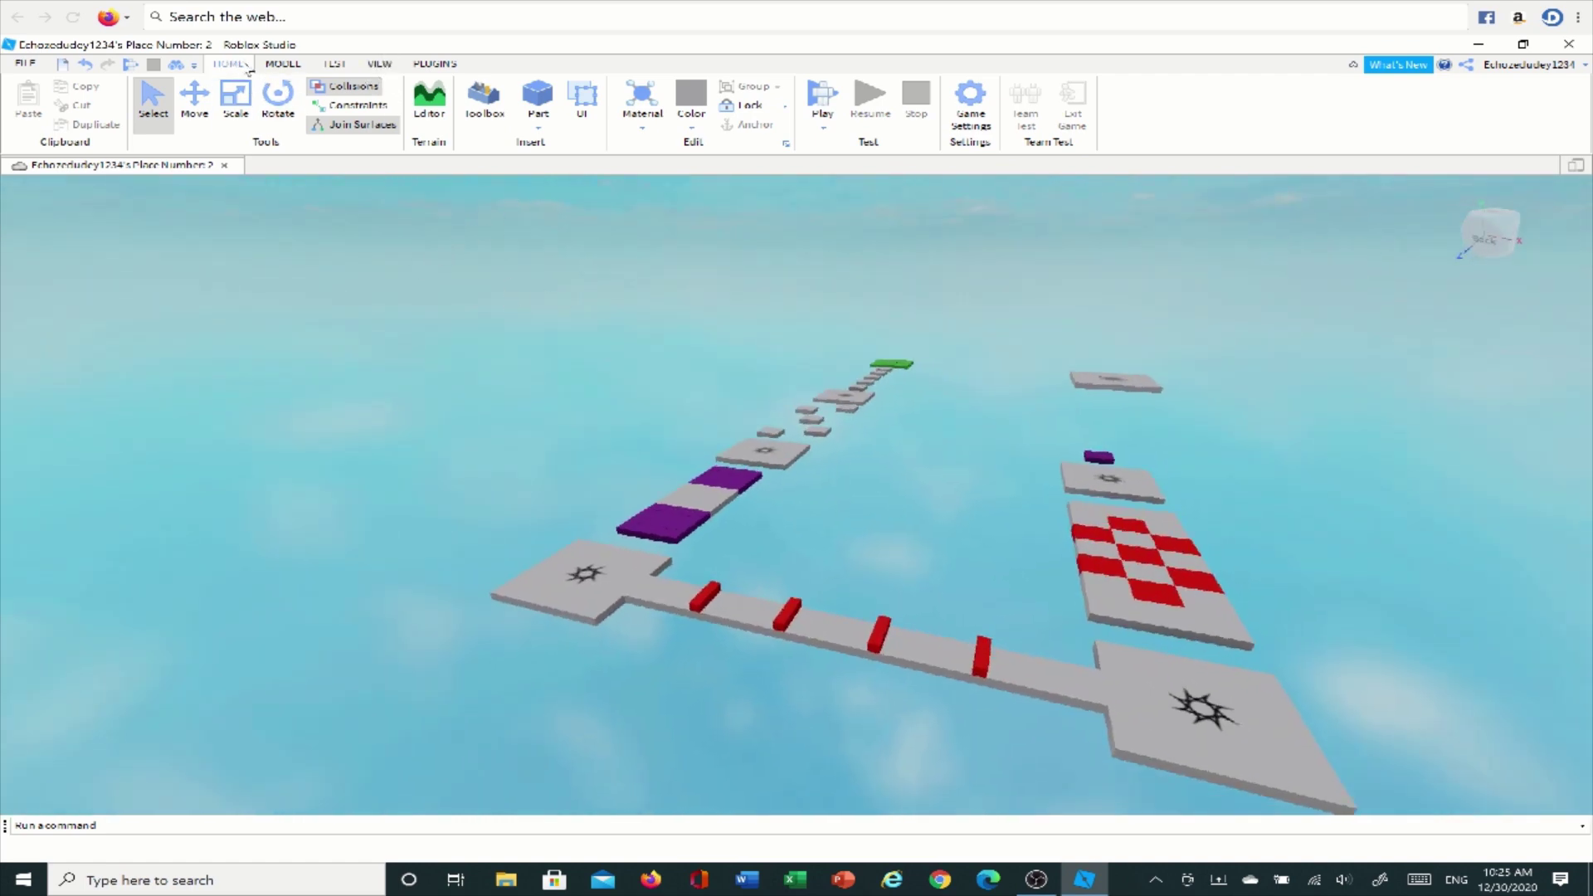
# Step: Show the Explorer and the Toolbox alongside the viewport, leaving Properties closed
pyautogui.click(380, 64)
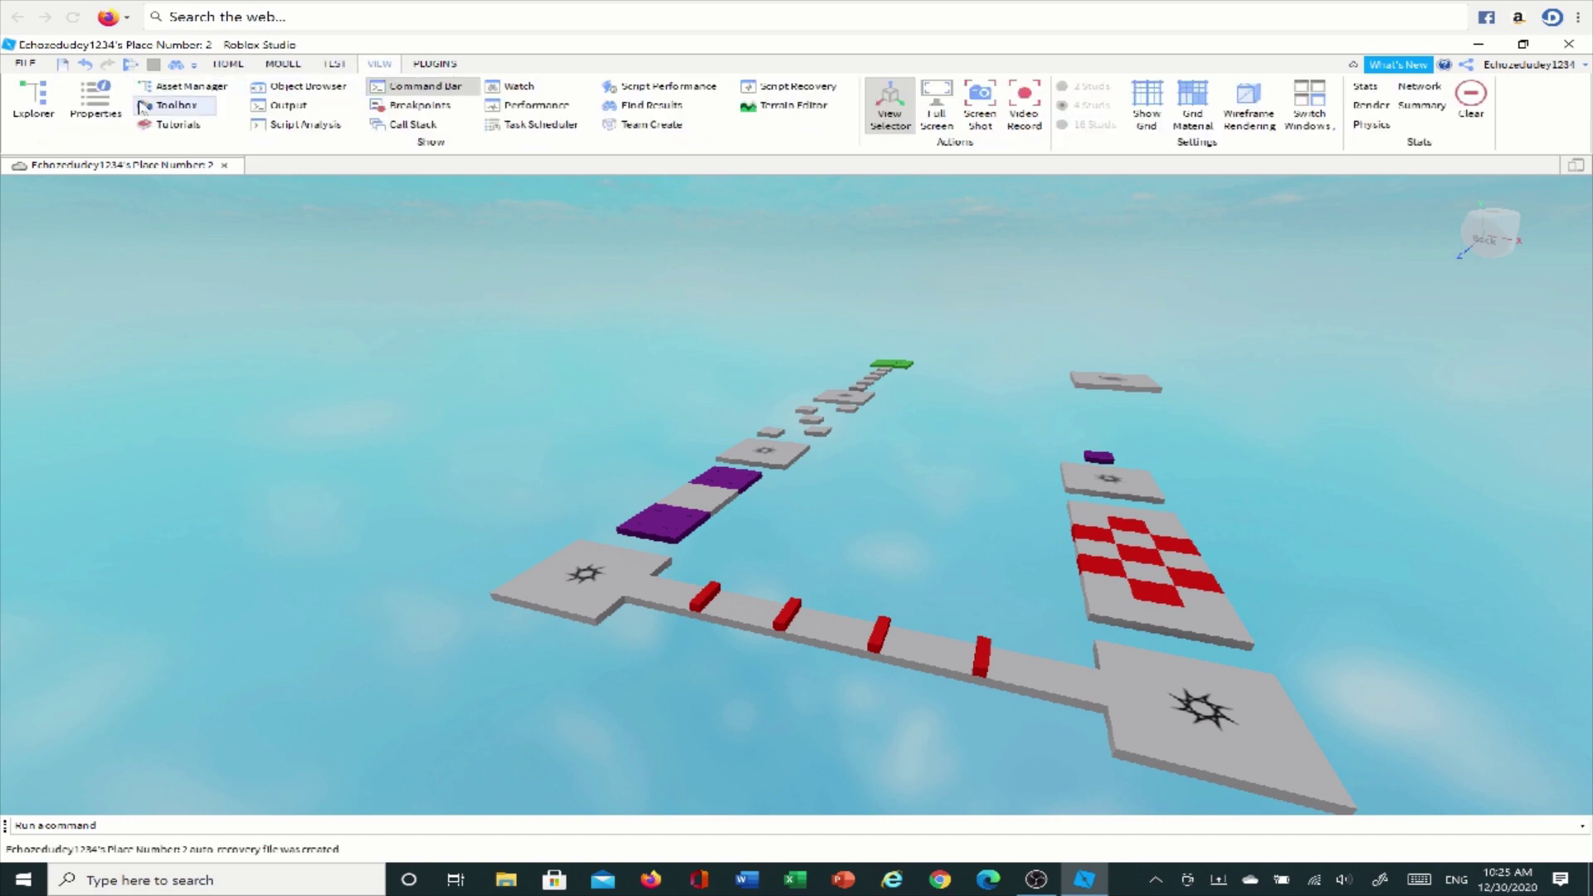
pyautogui.click(48, 101)
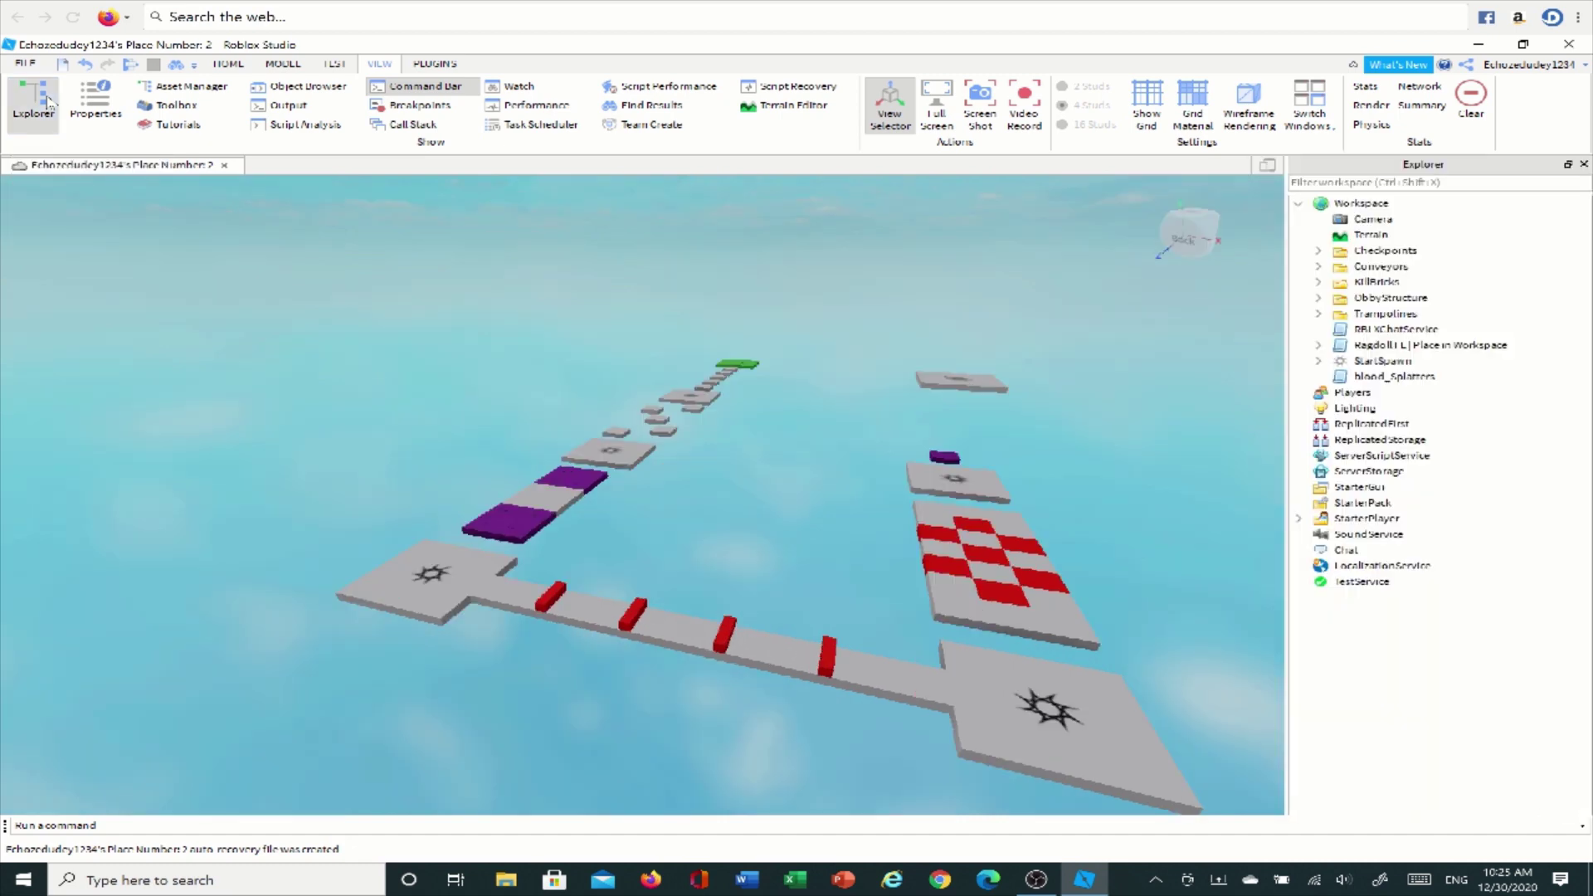
pyautogui.click(96, 104)
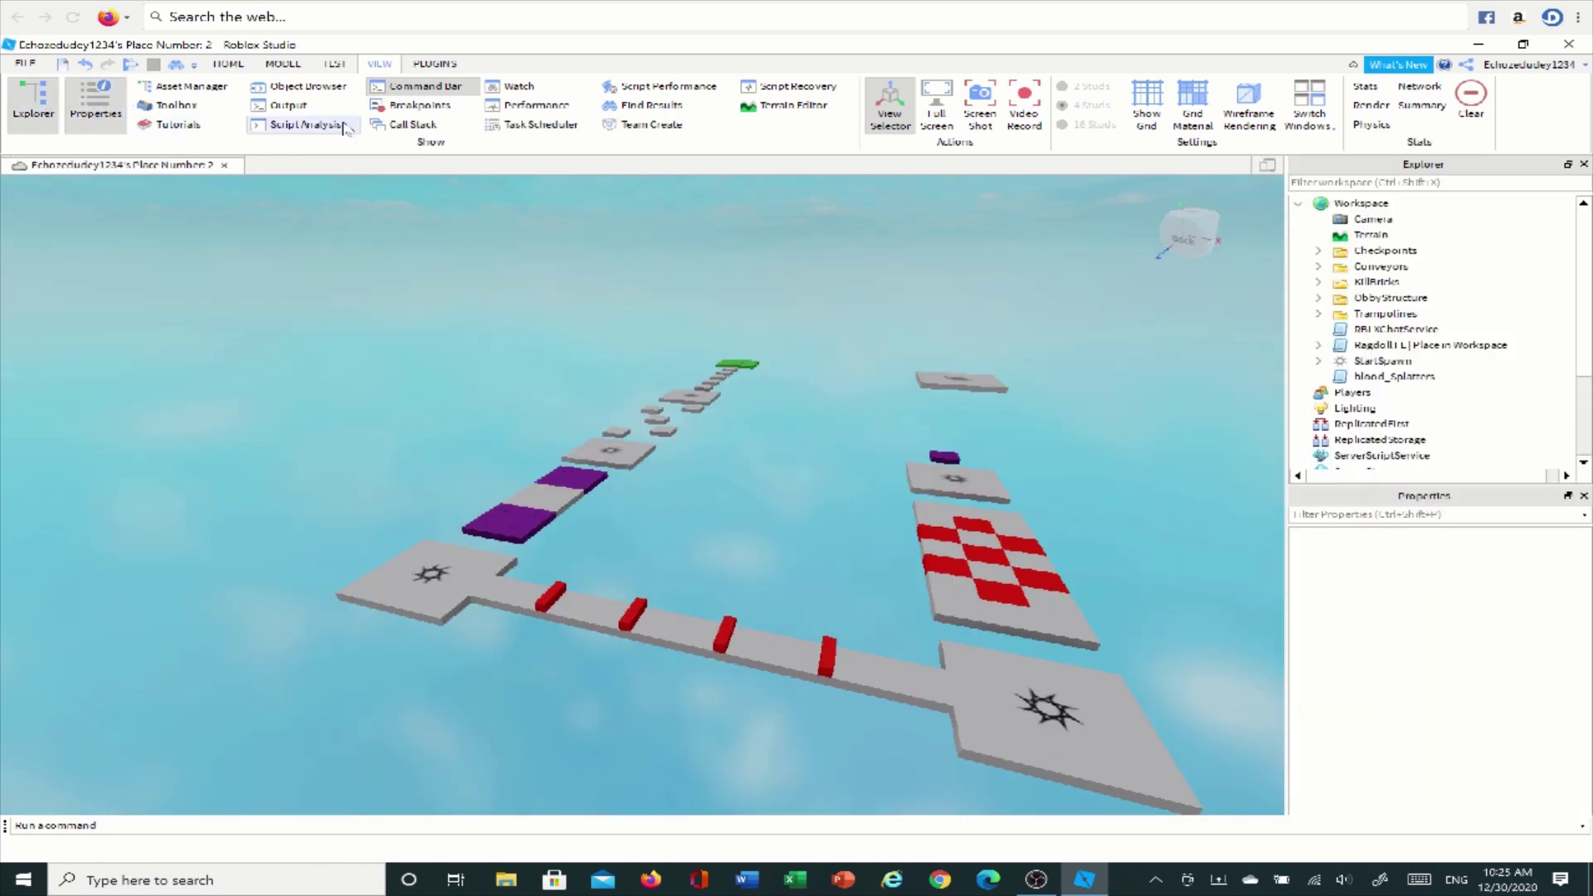
pyautogui.click(1584, 496)
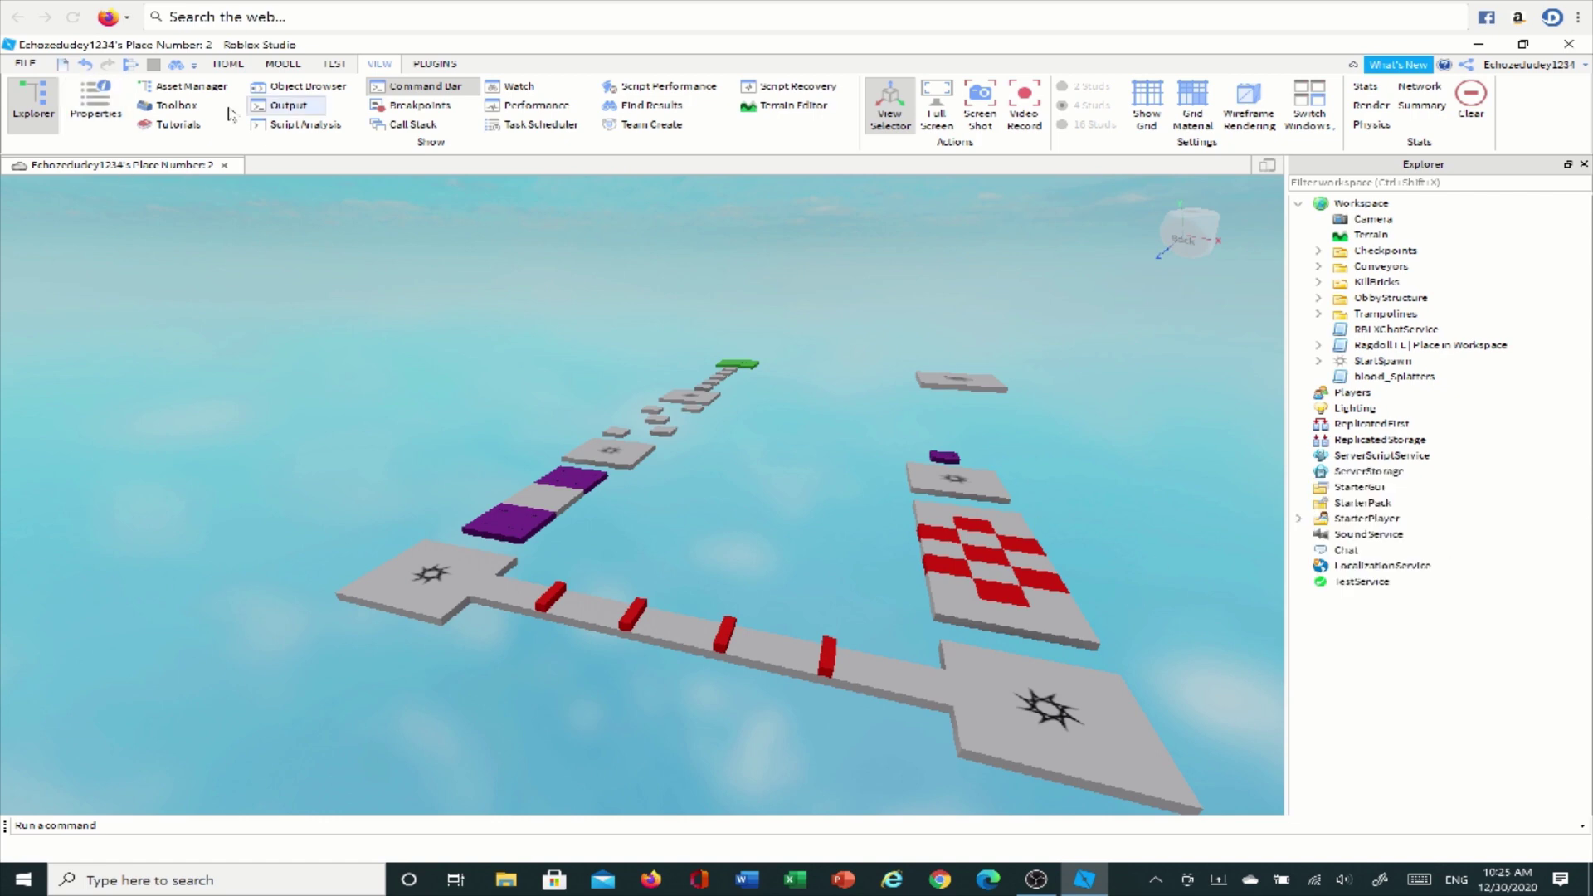
pyautogui.click(178, 106)
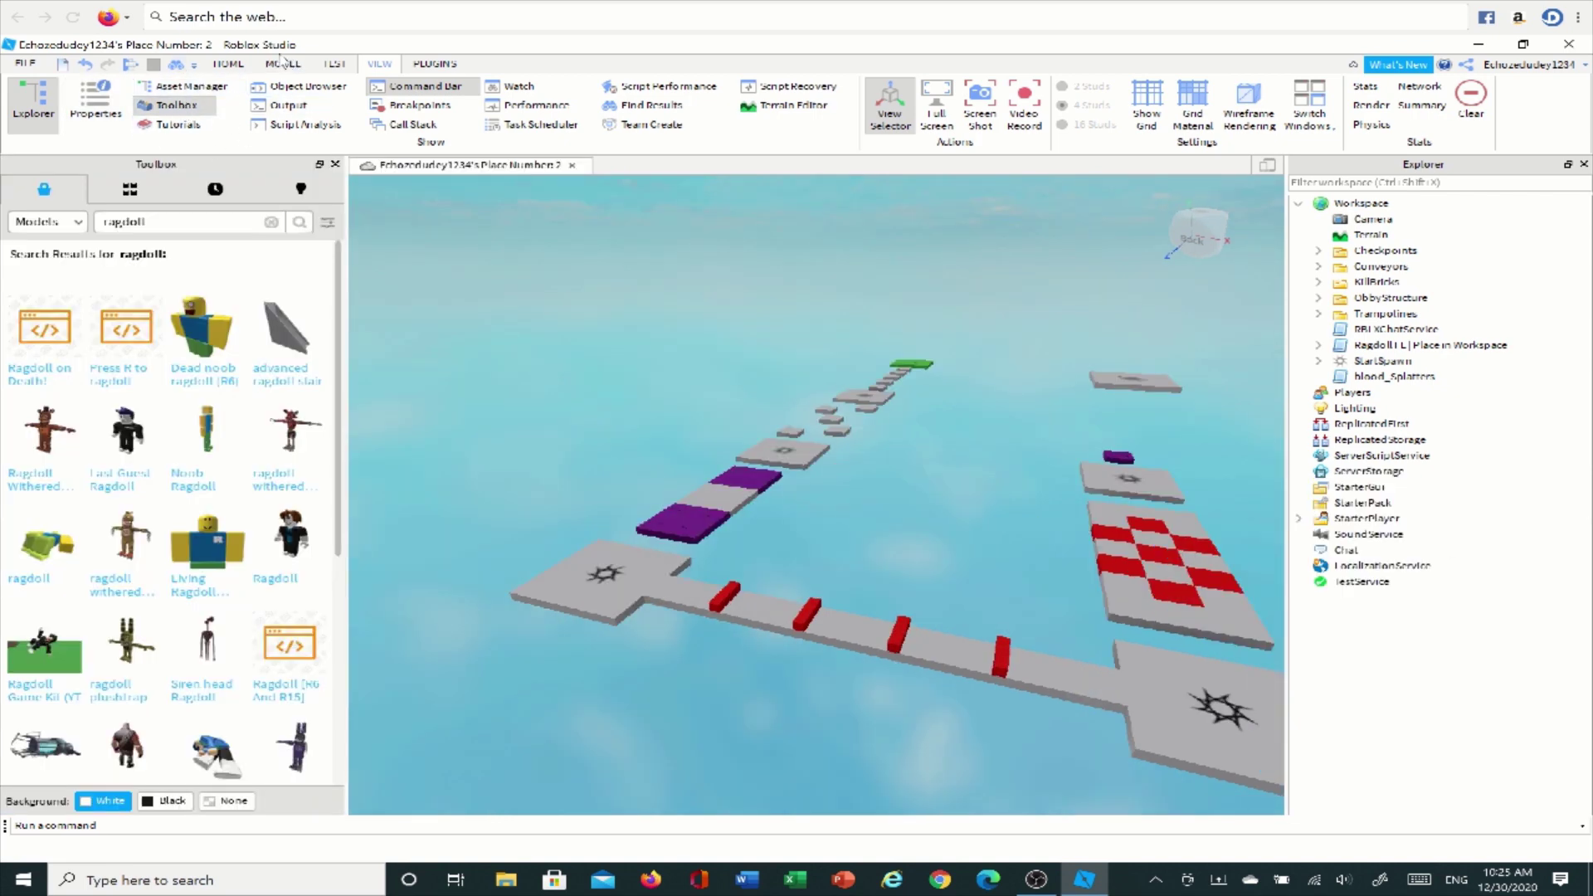
pyautogui.click(235, 66)
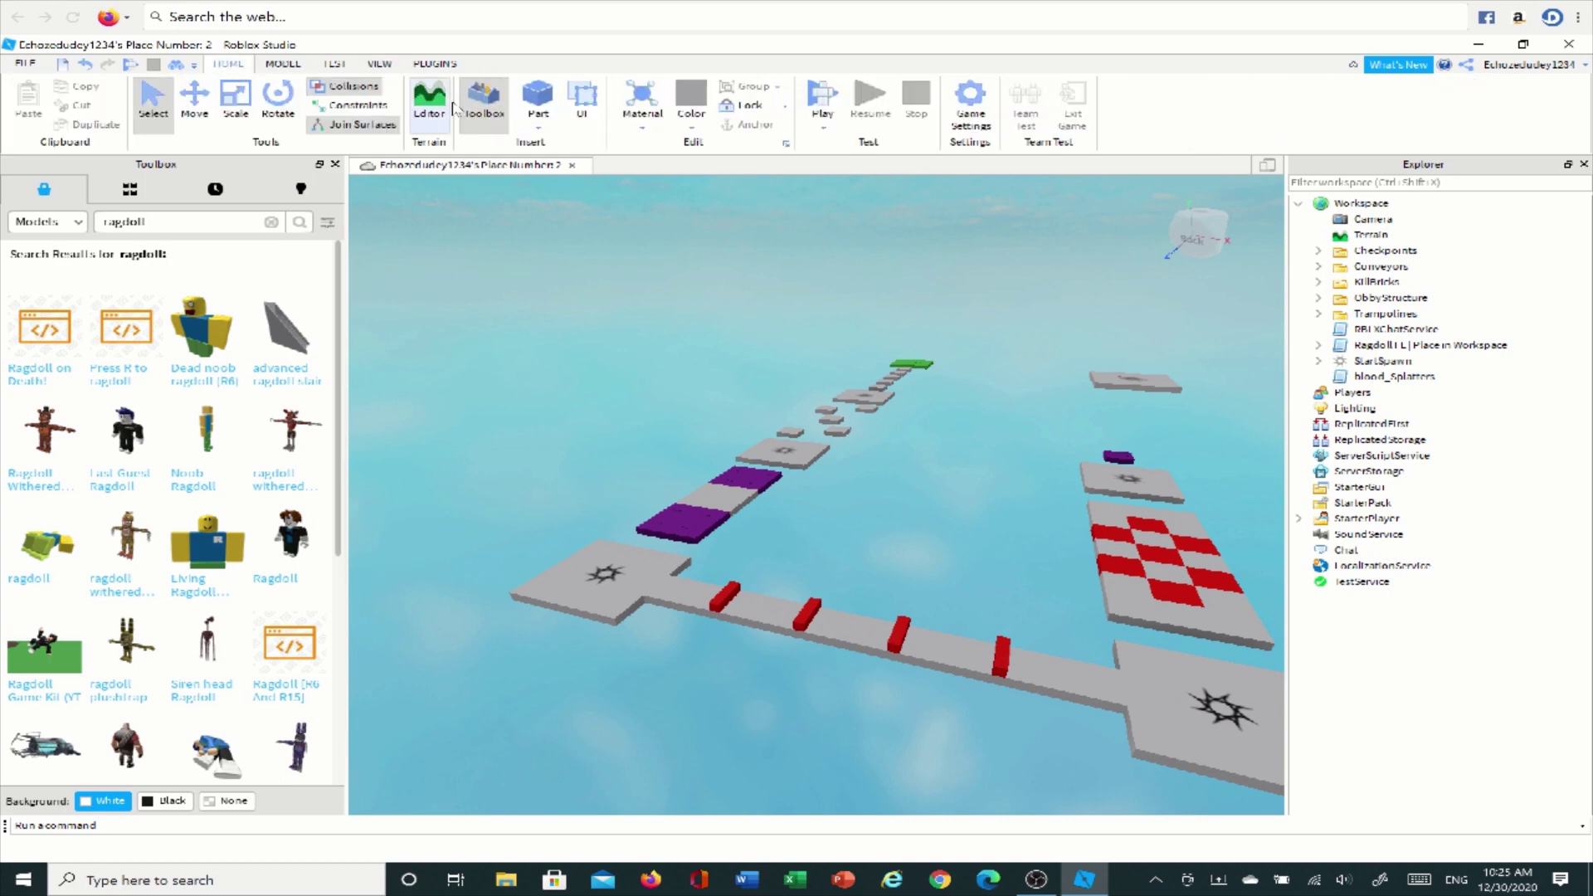
pyautogui.click(336, 164)
pyautogui.click(484, 100)
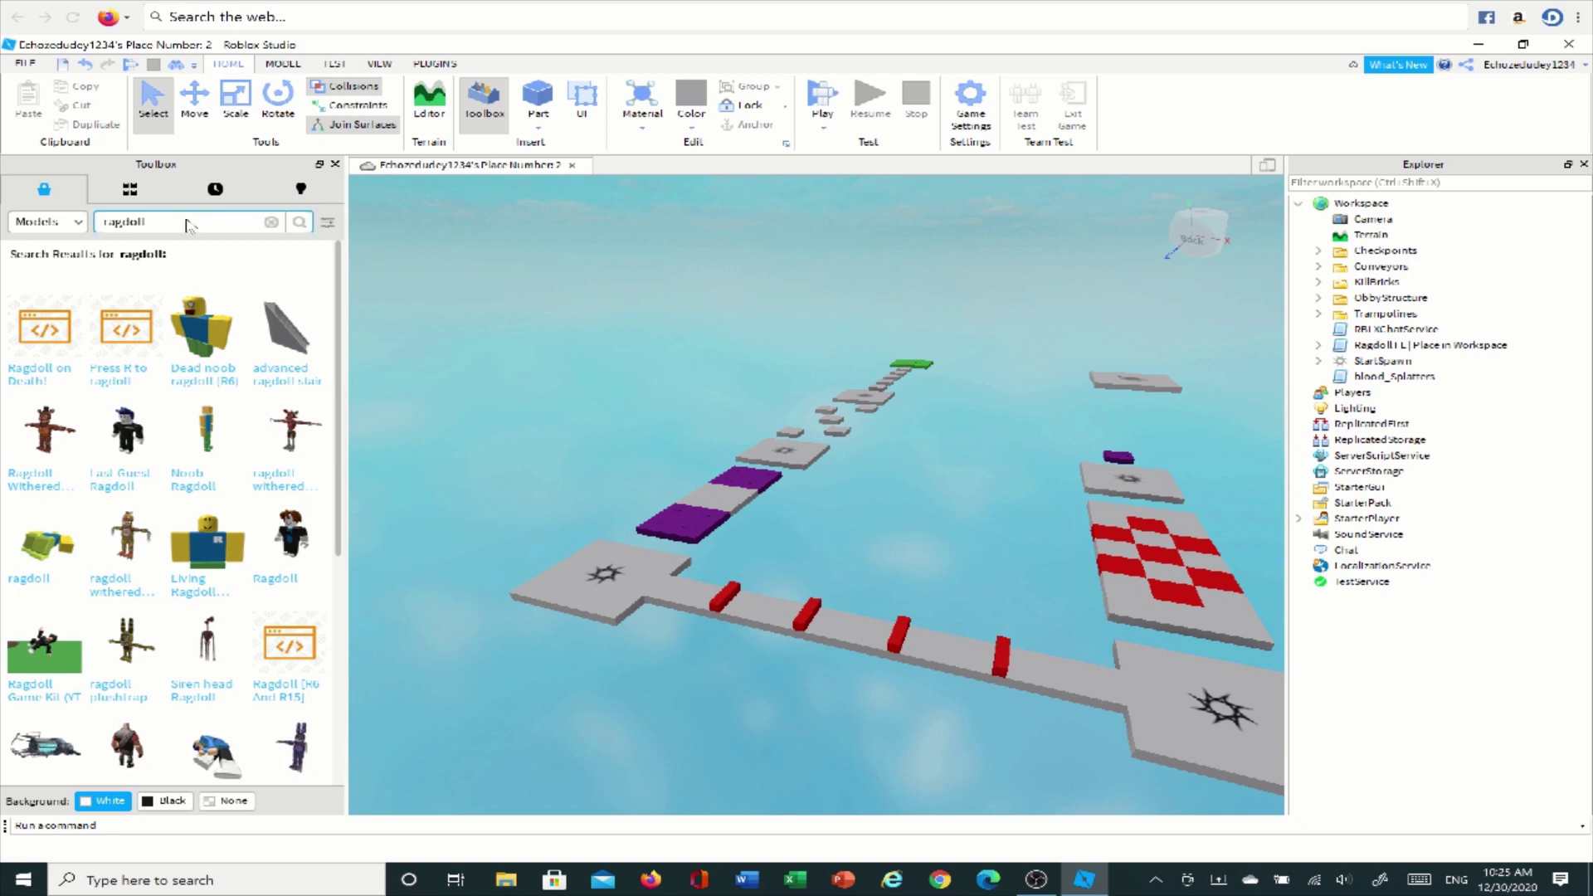
# Step: Clear the old Toolbox search and search the models for "hd admin"
pyautogui.press('BackSpace')
pyautogui.press('BackSpace')
pyautogui.press('BackSpace')
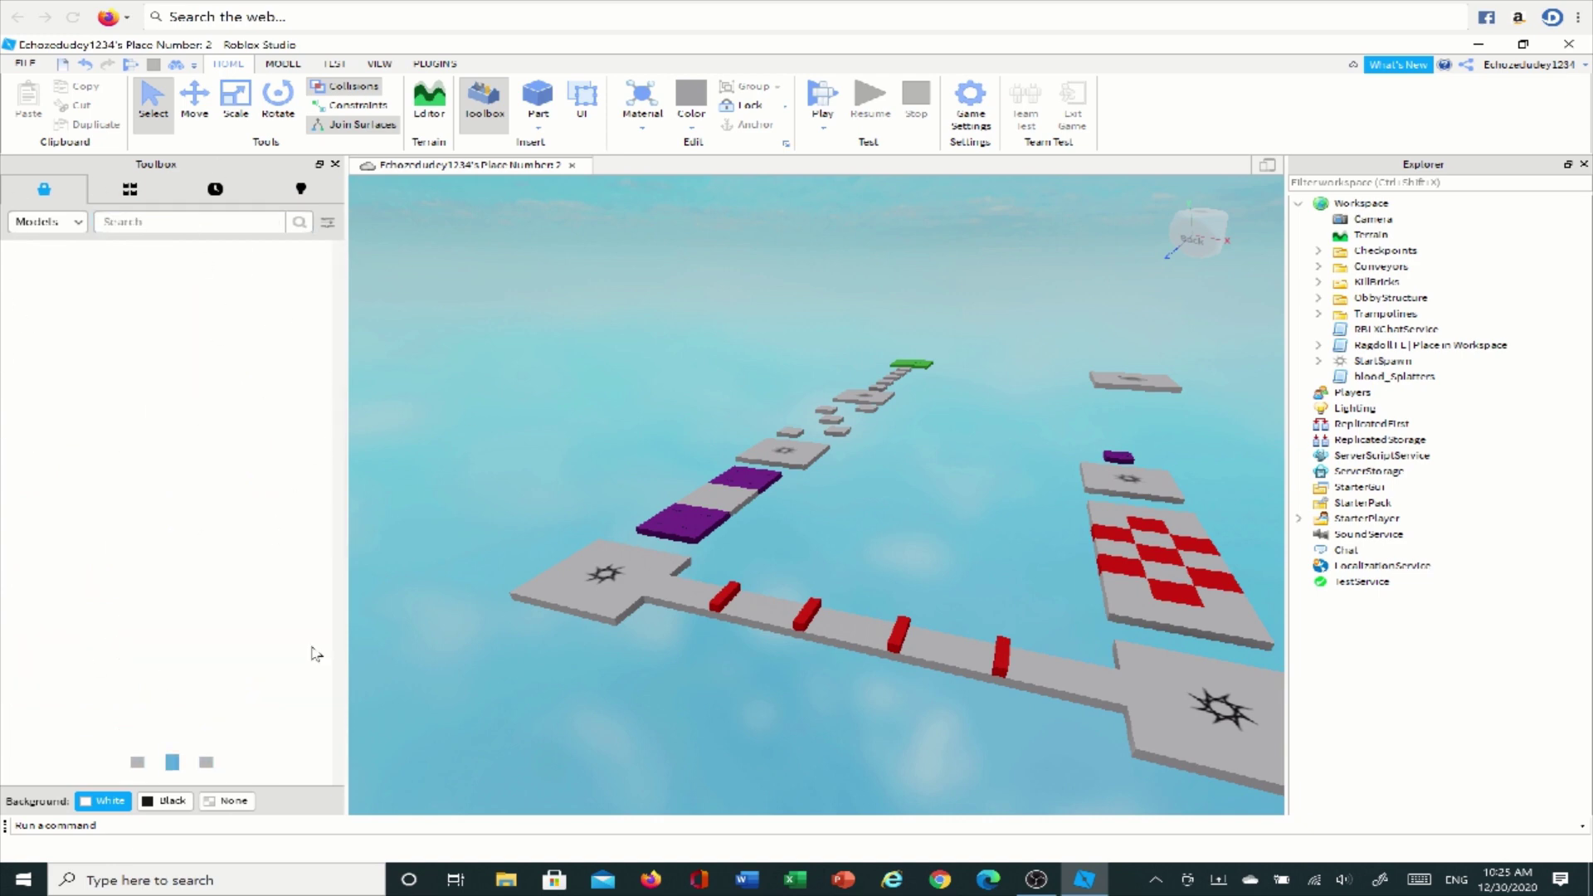
pyautogui.moveTo(629, 468); pyautogui.dragTo(625, 424, button='right')
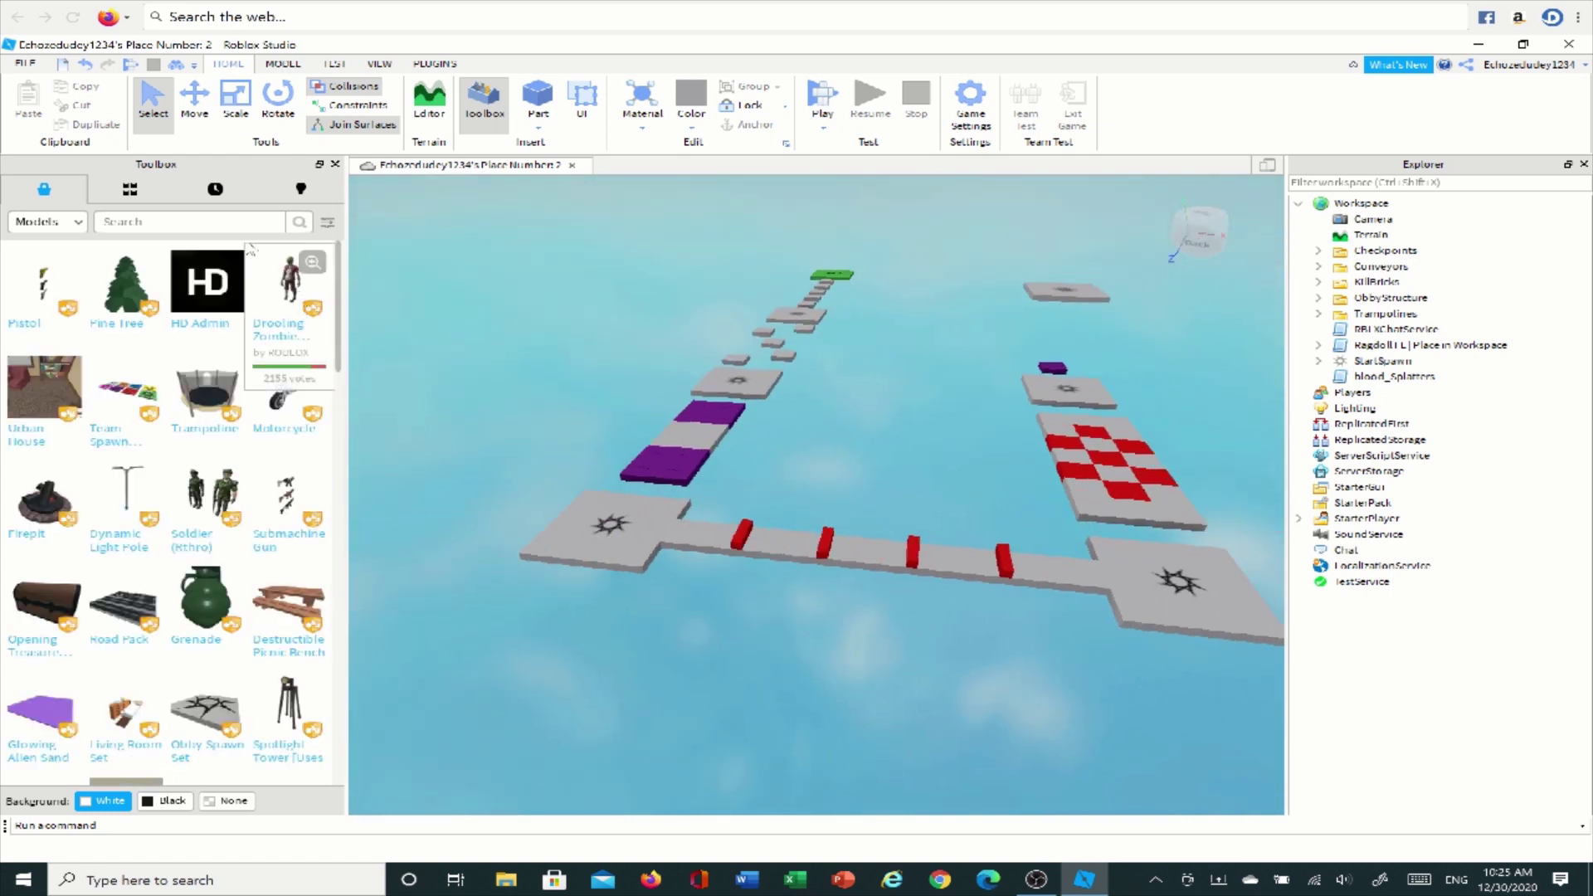
pyautogui.press('w')
pyautogui.click(225, 227)
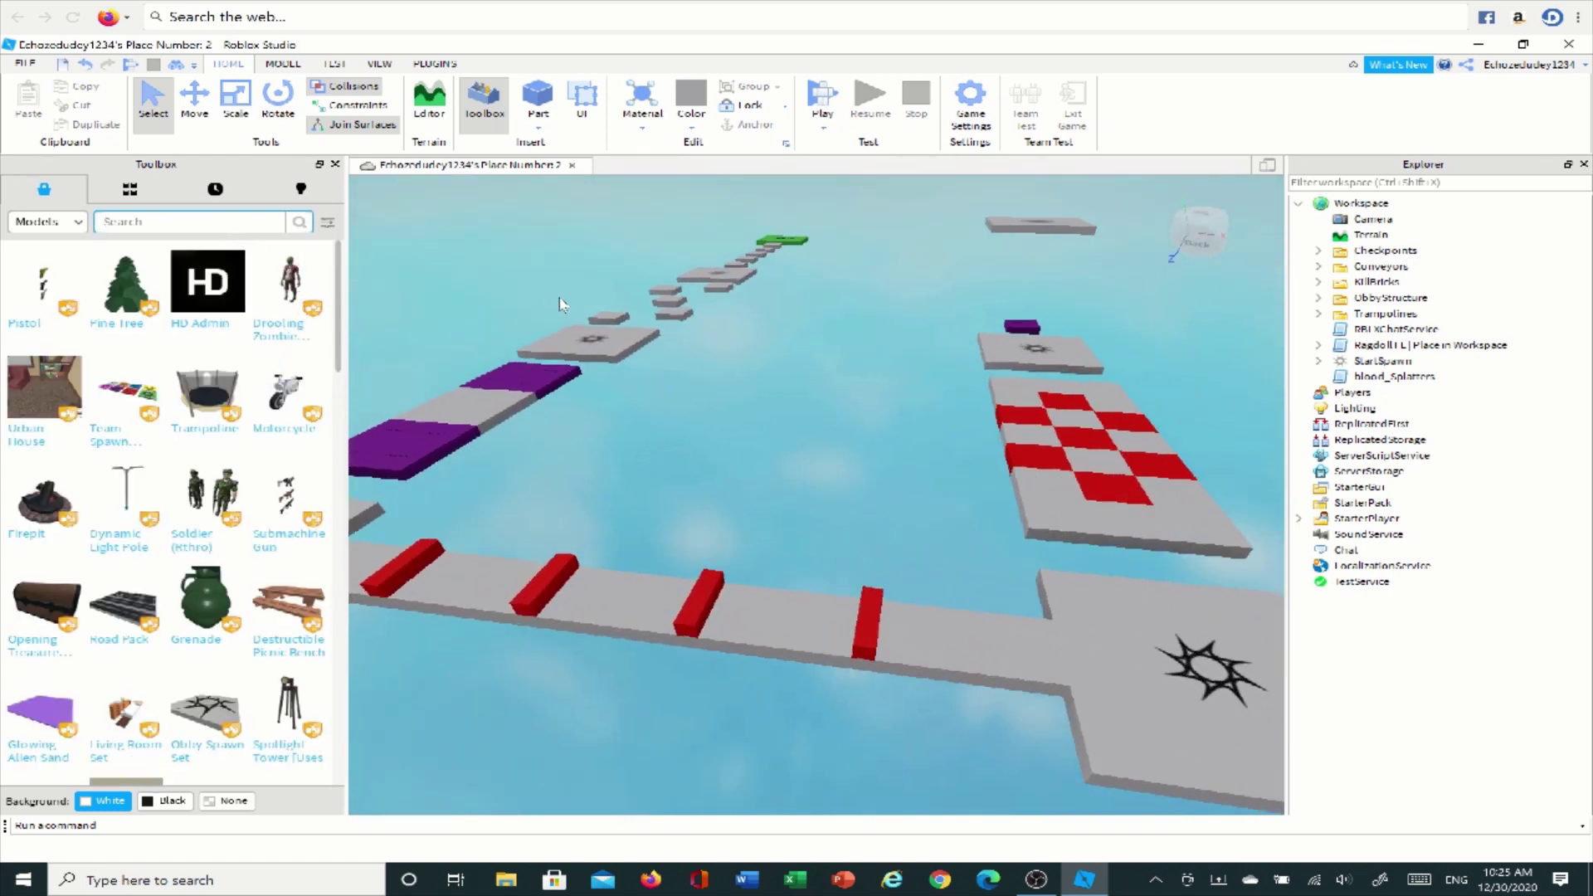
pyautogui.write('hd admin')
pyautogui.press('Return')
# Step: Insert the first HD Admin model from the search results into the workspace
pyautogui.moveTo(645, 312); pyautogui.dragTo(644, 313, button='right')
pyautogui.press('a')
pyautogui.press('s')
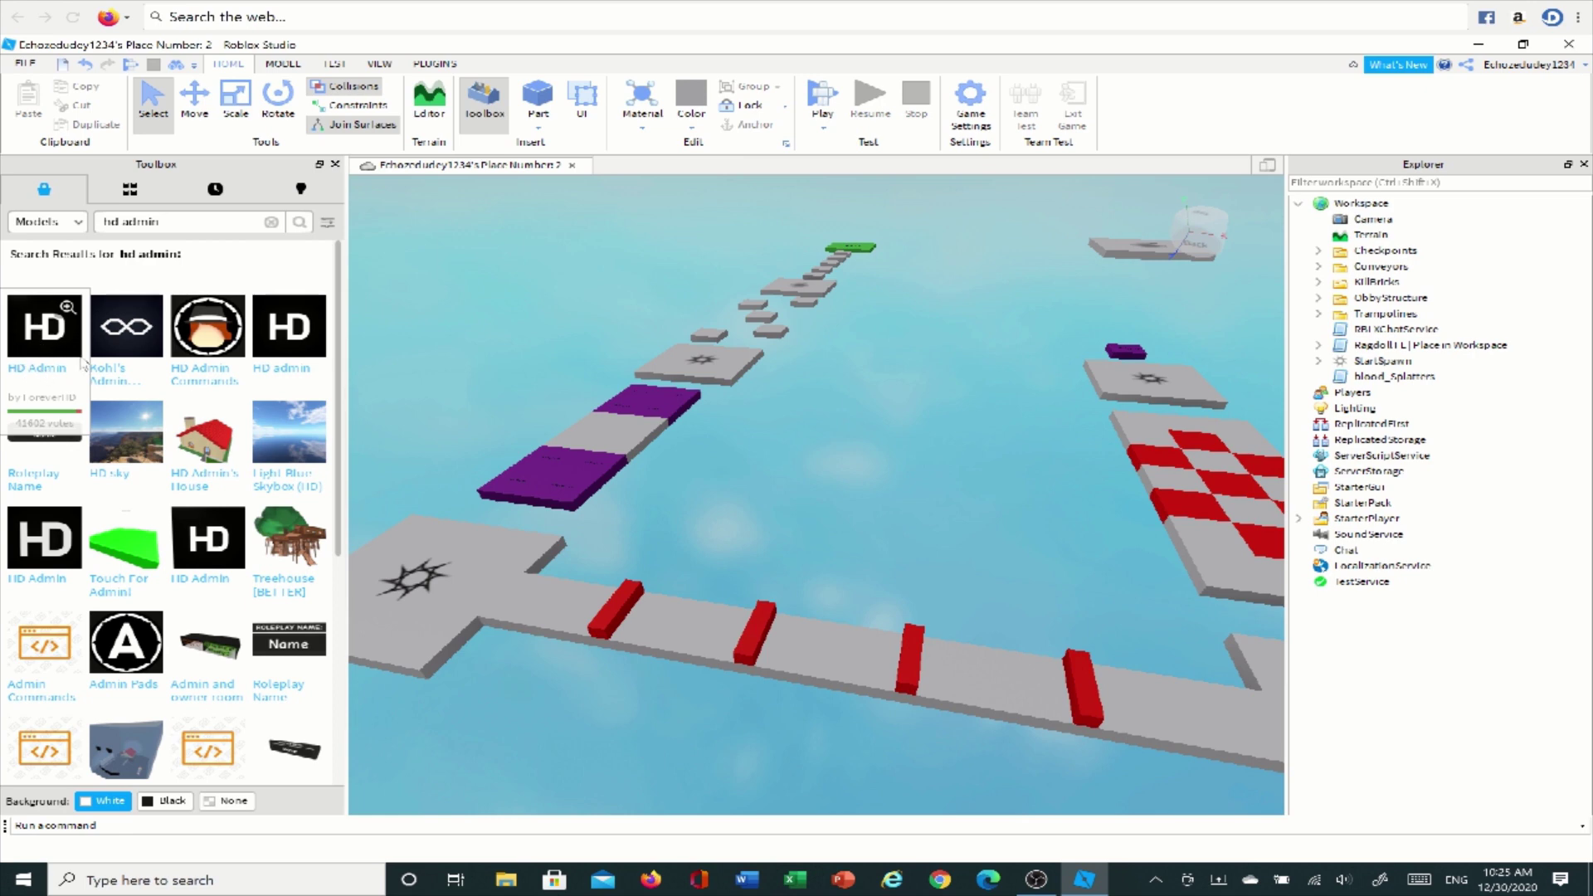
pyautogui.moveTo(114, 373); pyautogui.dragTo(820, 466)
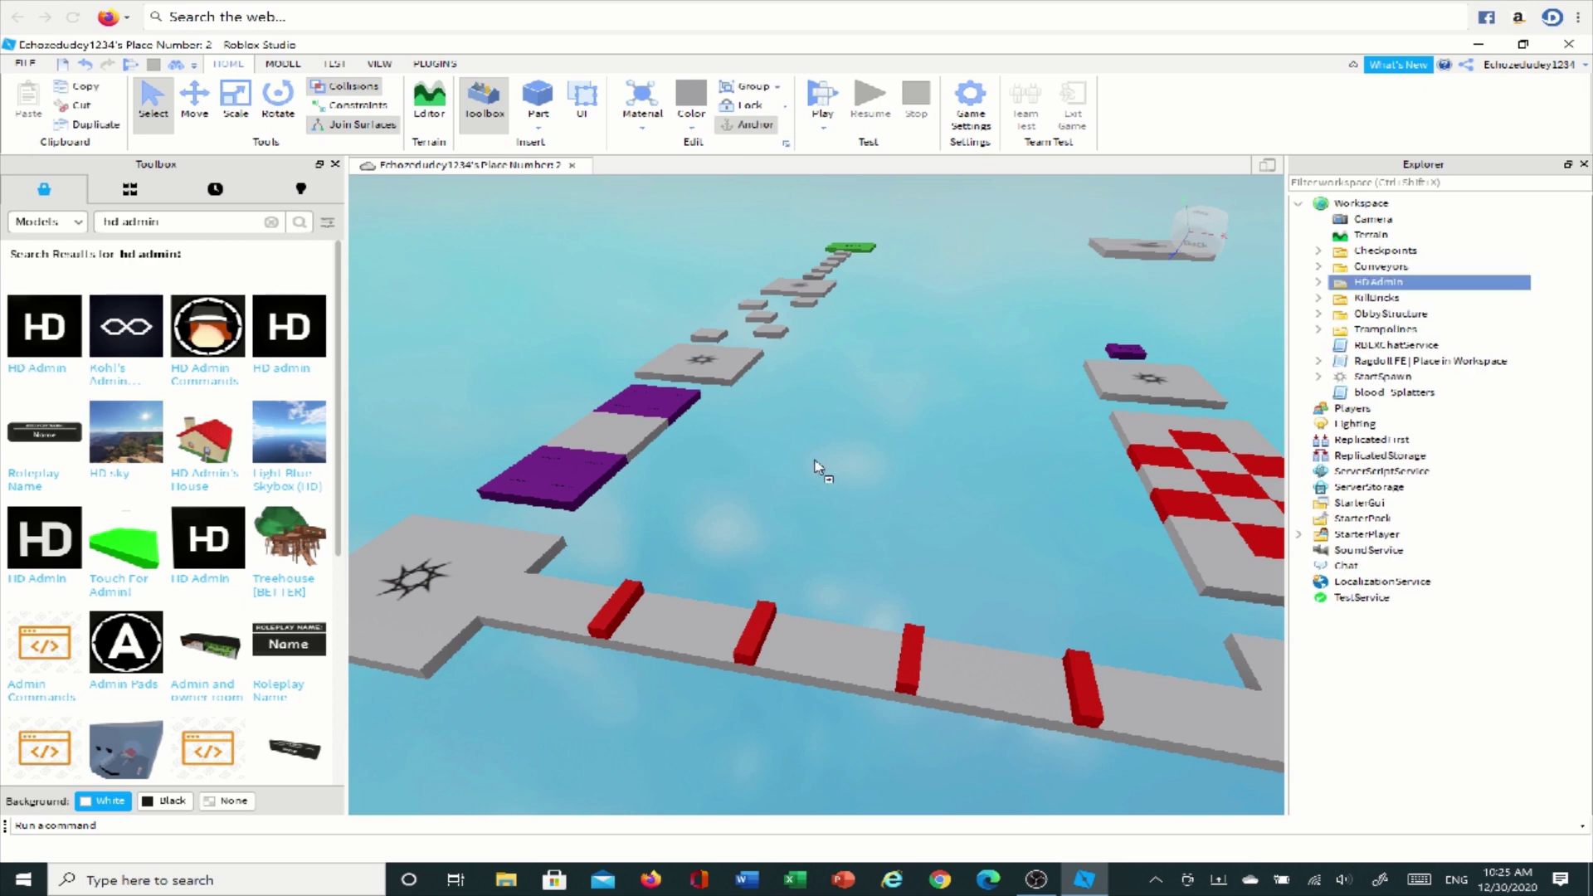
# Step: Locate the black HD logo block of the inserted HD Admin model near the course and select its Part
pyautogui.moveTo(889, 500); pyautogui.dragTo(889, 478, button='right')
pyautogui.press('d')
pyautogui.press('w')
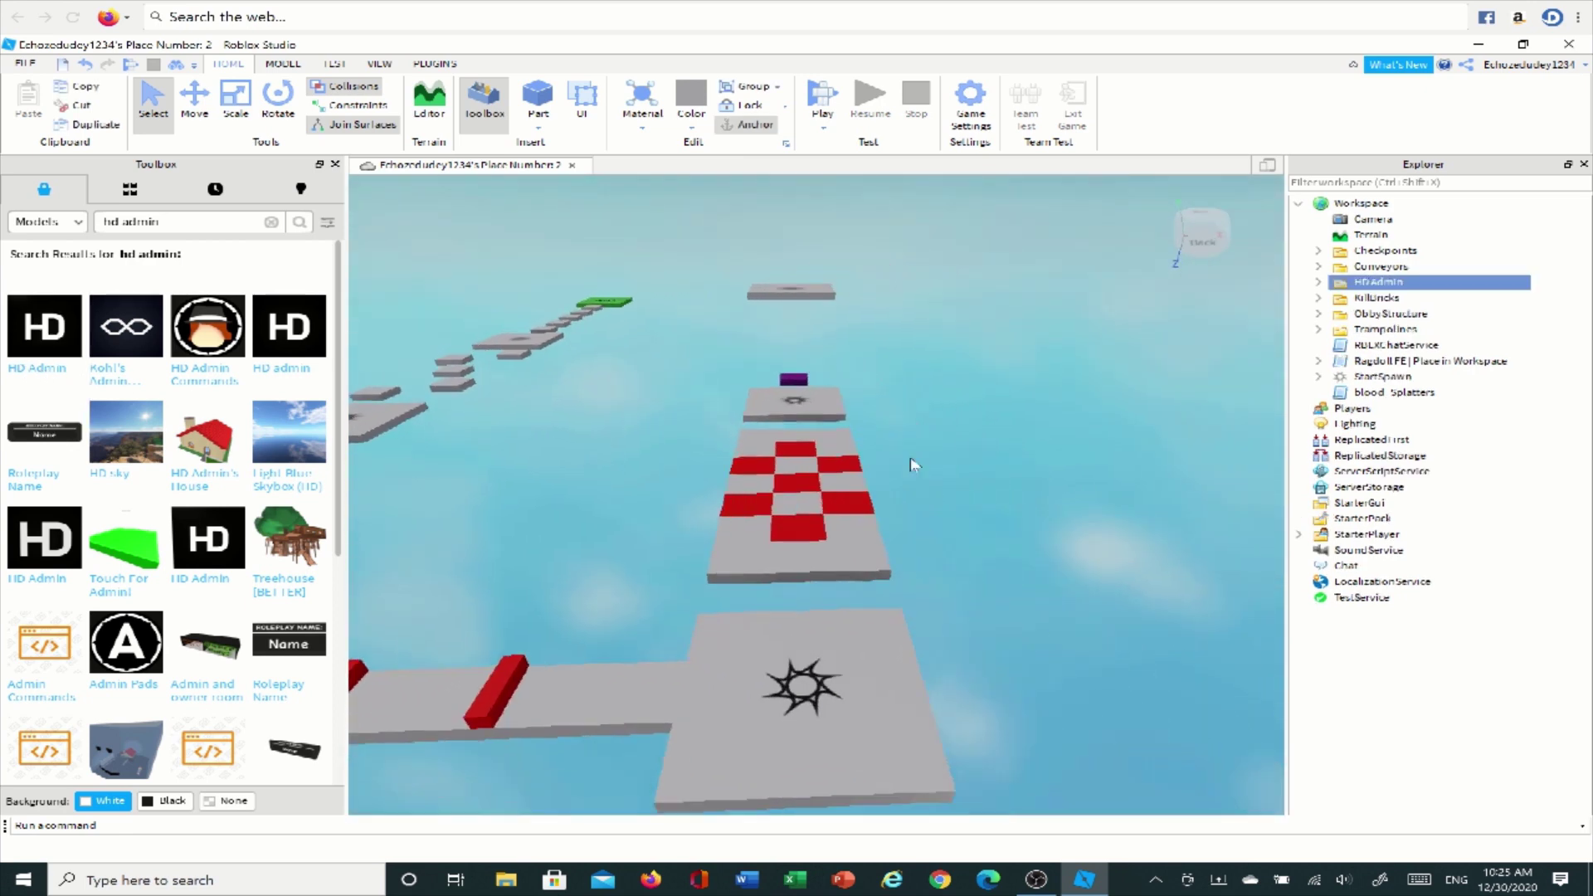
pyautogui.press('a')
pyautogui.press('f')
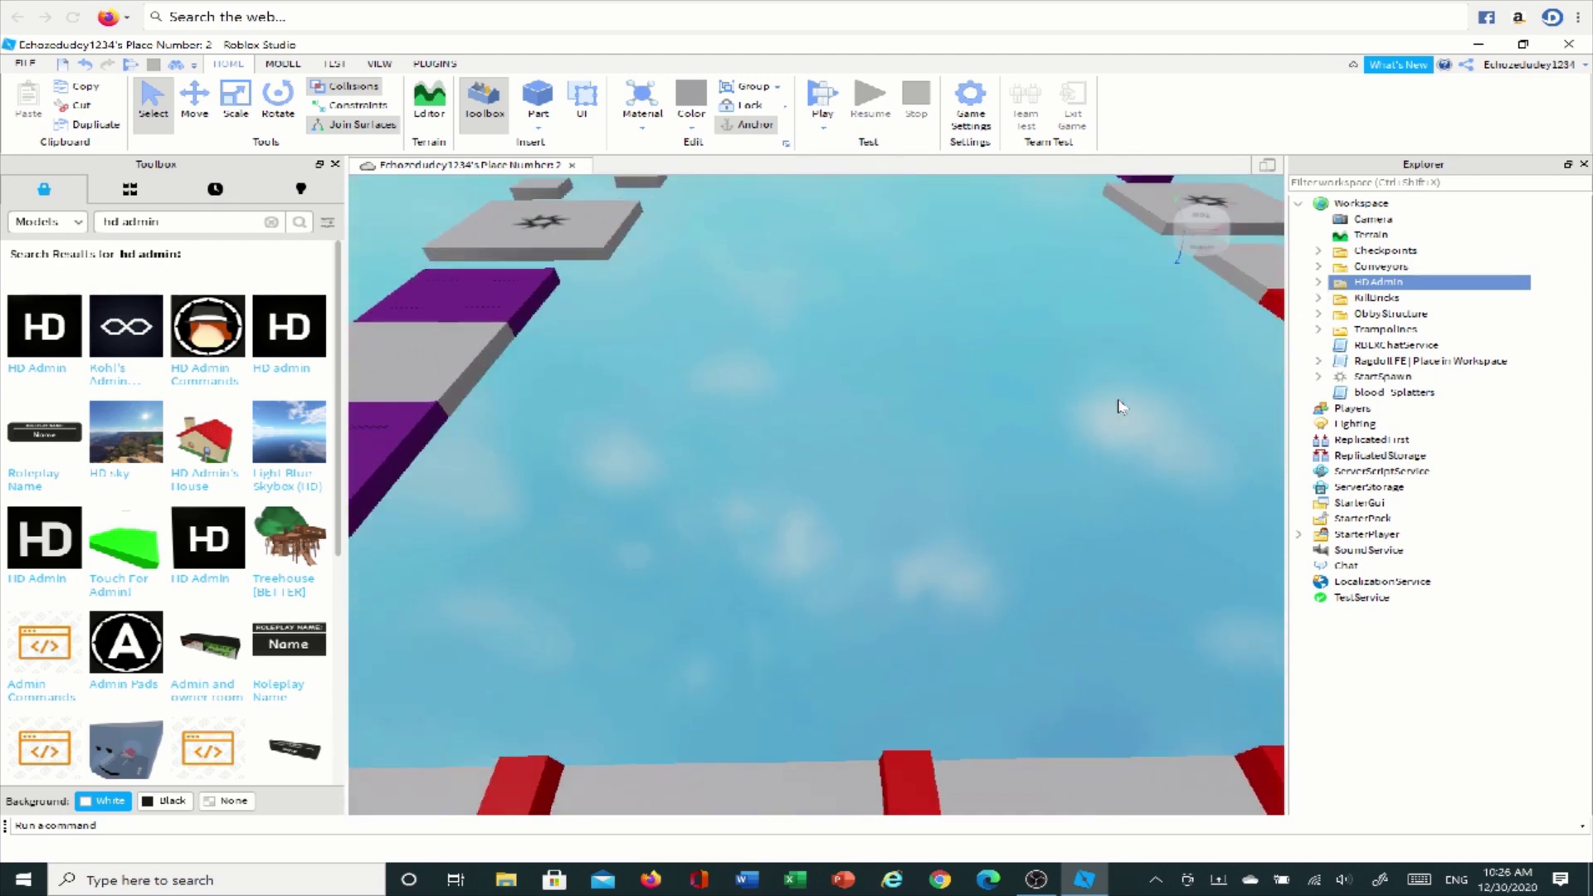
pyautogui.moveTo(1124, 406); pyautogui.dragTo(1120, 405, button='right')
pyautogui.press('s')
pyautogui.moveTo(874, 386); pyautogui.dragTo(869, 384, button='right')
pyautogui.press('w')
pyautogui.press('w')
pyautogui.press('a')
pyautogui.press('s')
pyautogui.click(795, 485)
pyautogui.moveTo(848, 500); pyautogui.dragTo(876, 569, button='right')
pyautogui.press('d')
pyautogui.moveTo(1102, 471); pyautogui.dragTo(1093, 540, button='right')
pyautogui.click(768, 527)
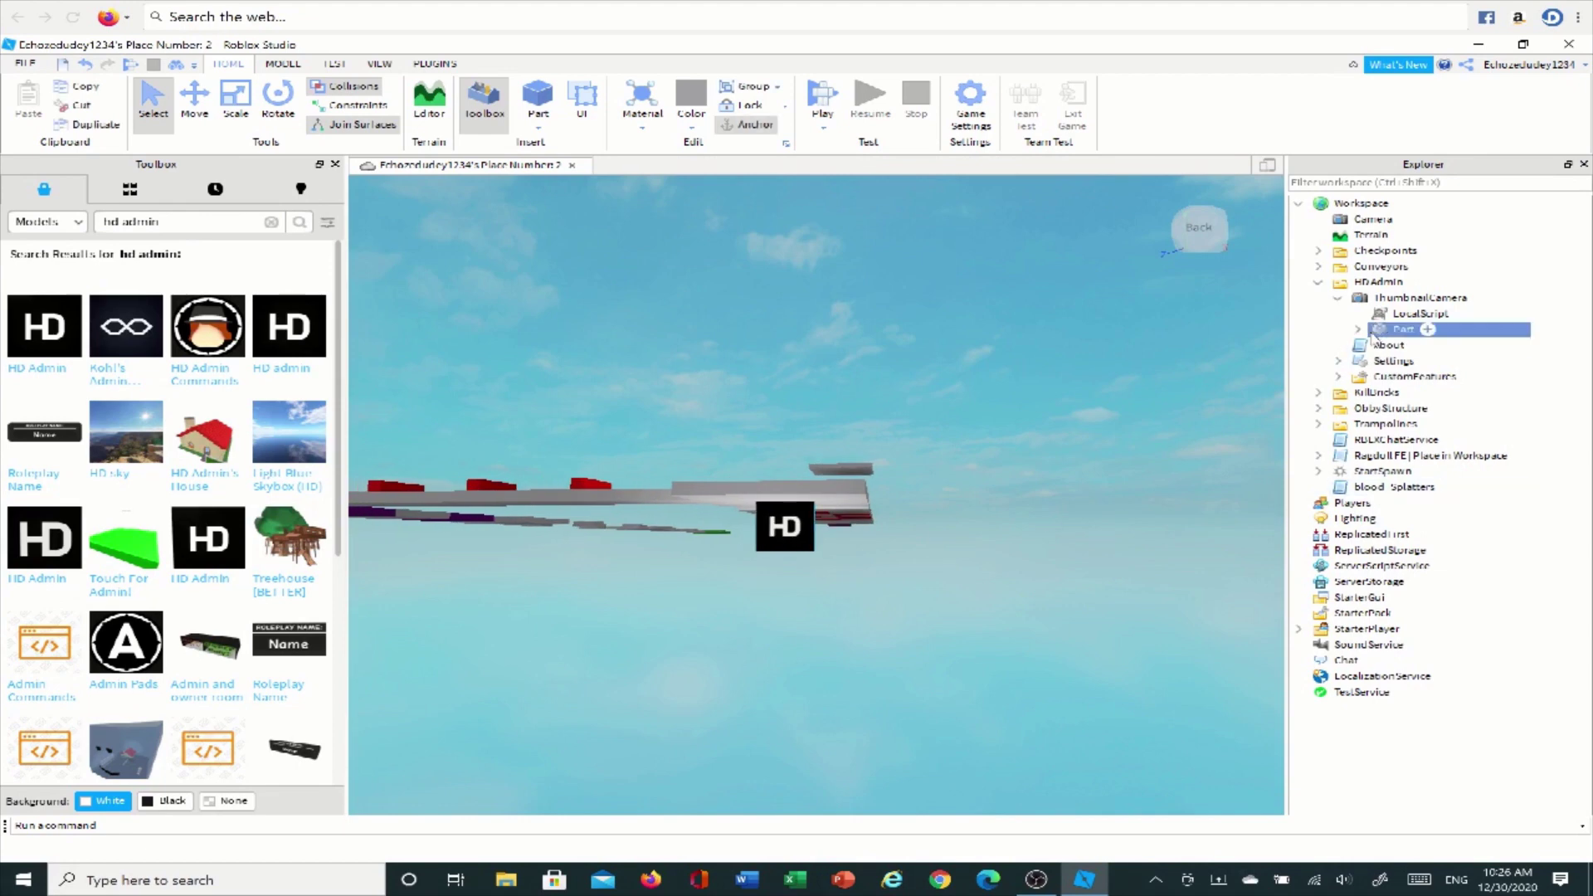
# Step: Show the Properties of the selected HD logo Part and set its Transparency to 1
pyautogui.click(379, 63)
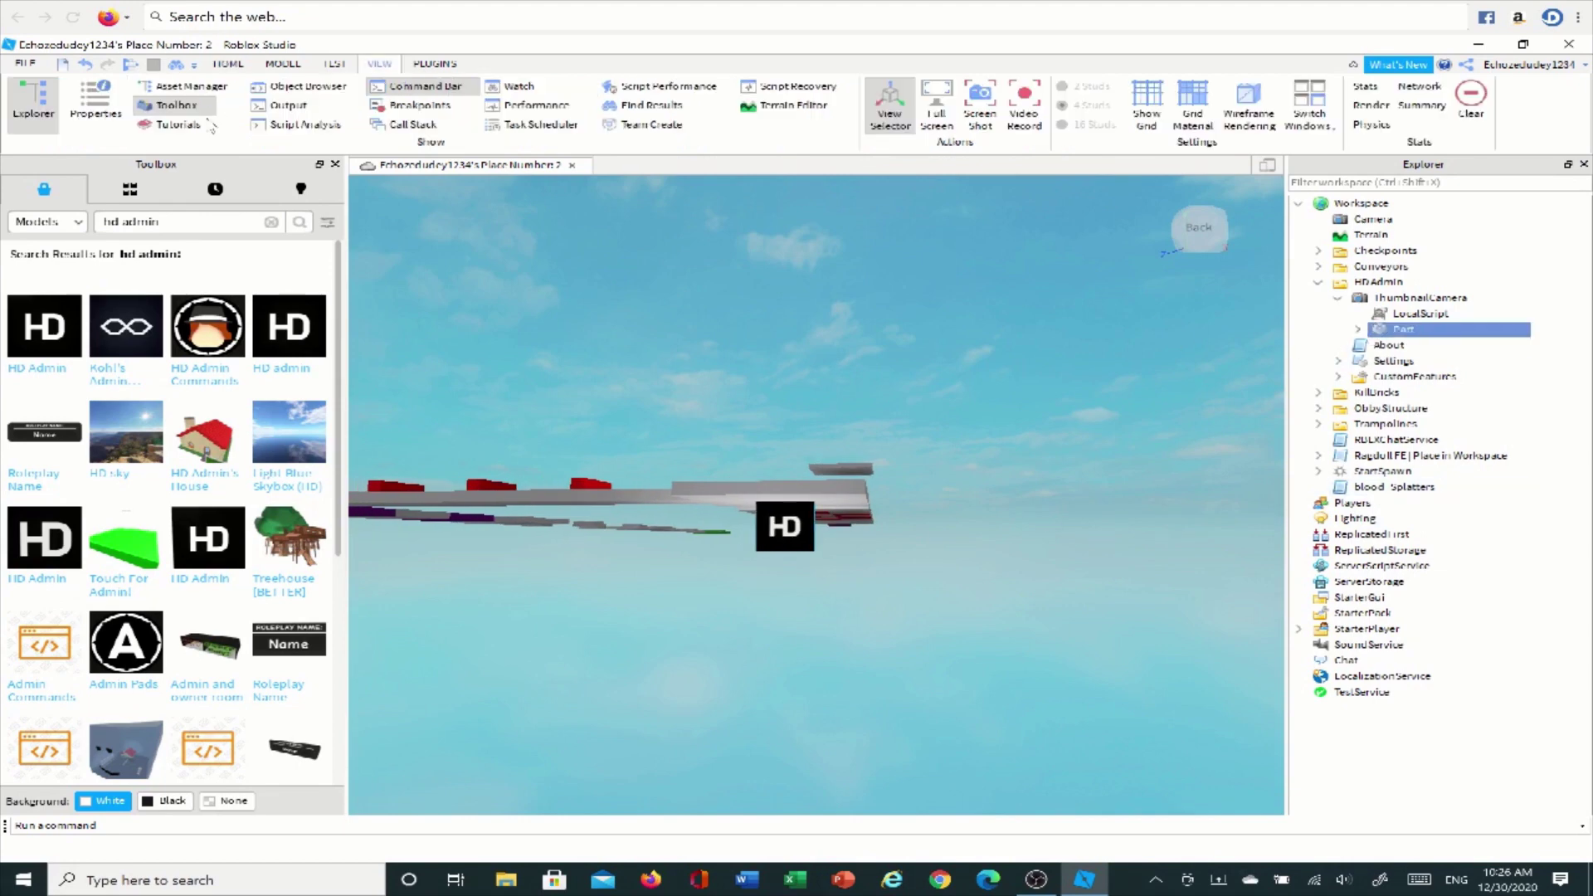
pyautogui.click(97, 107)
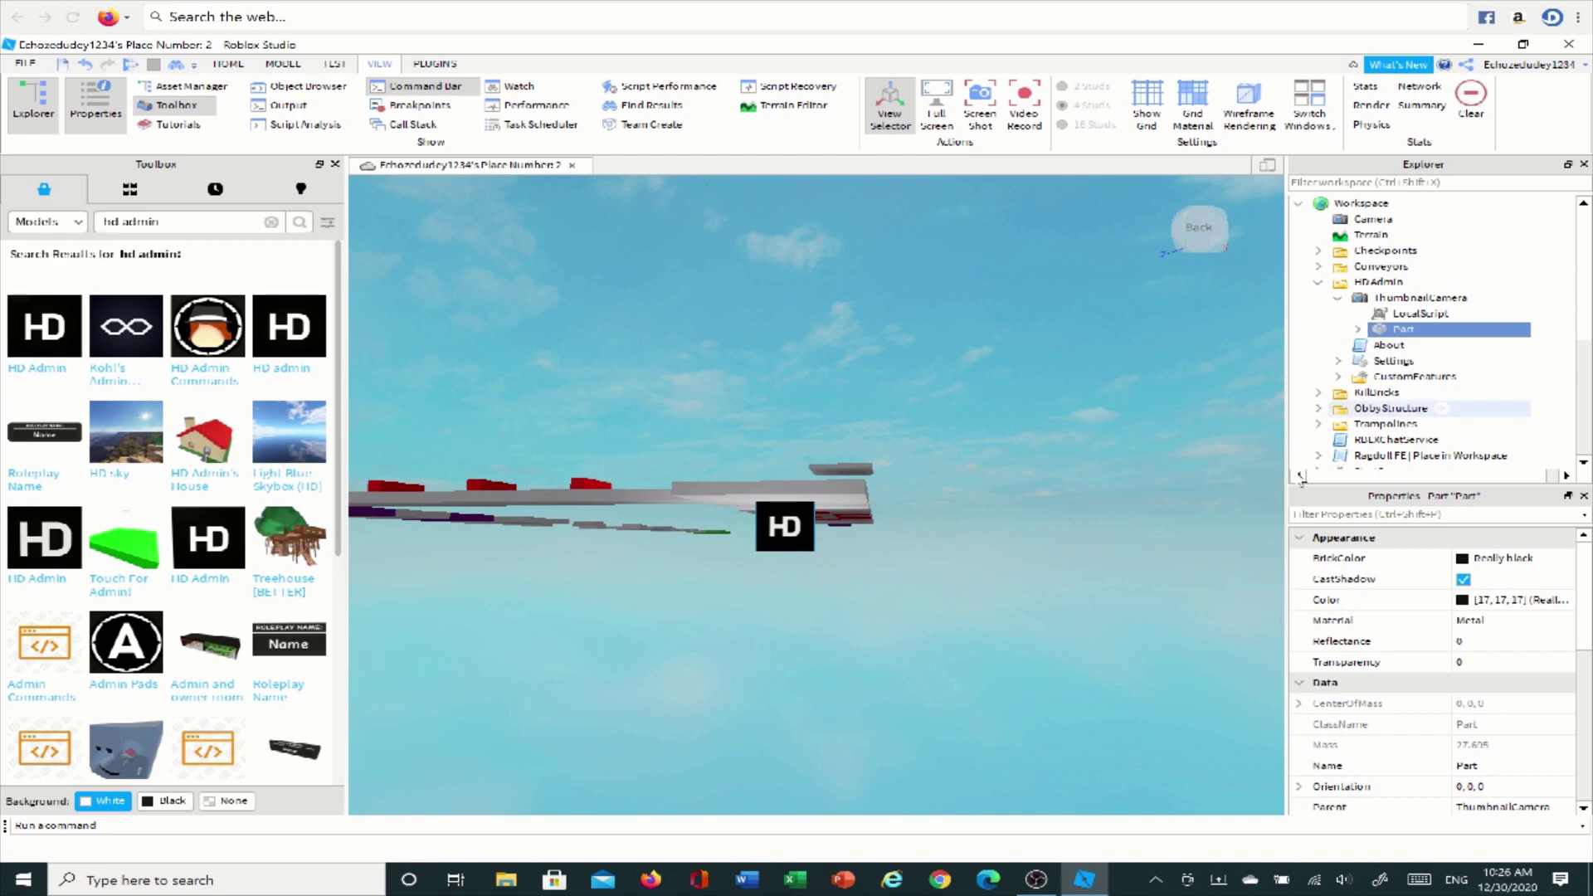
pyautogui.scroll(-3, 1458, 744)
pyautogui.scroll(-3, 1456, 745)
pyautogui.scroll(6, 1484, 691)
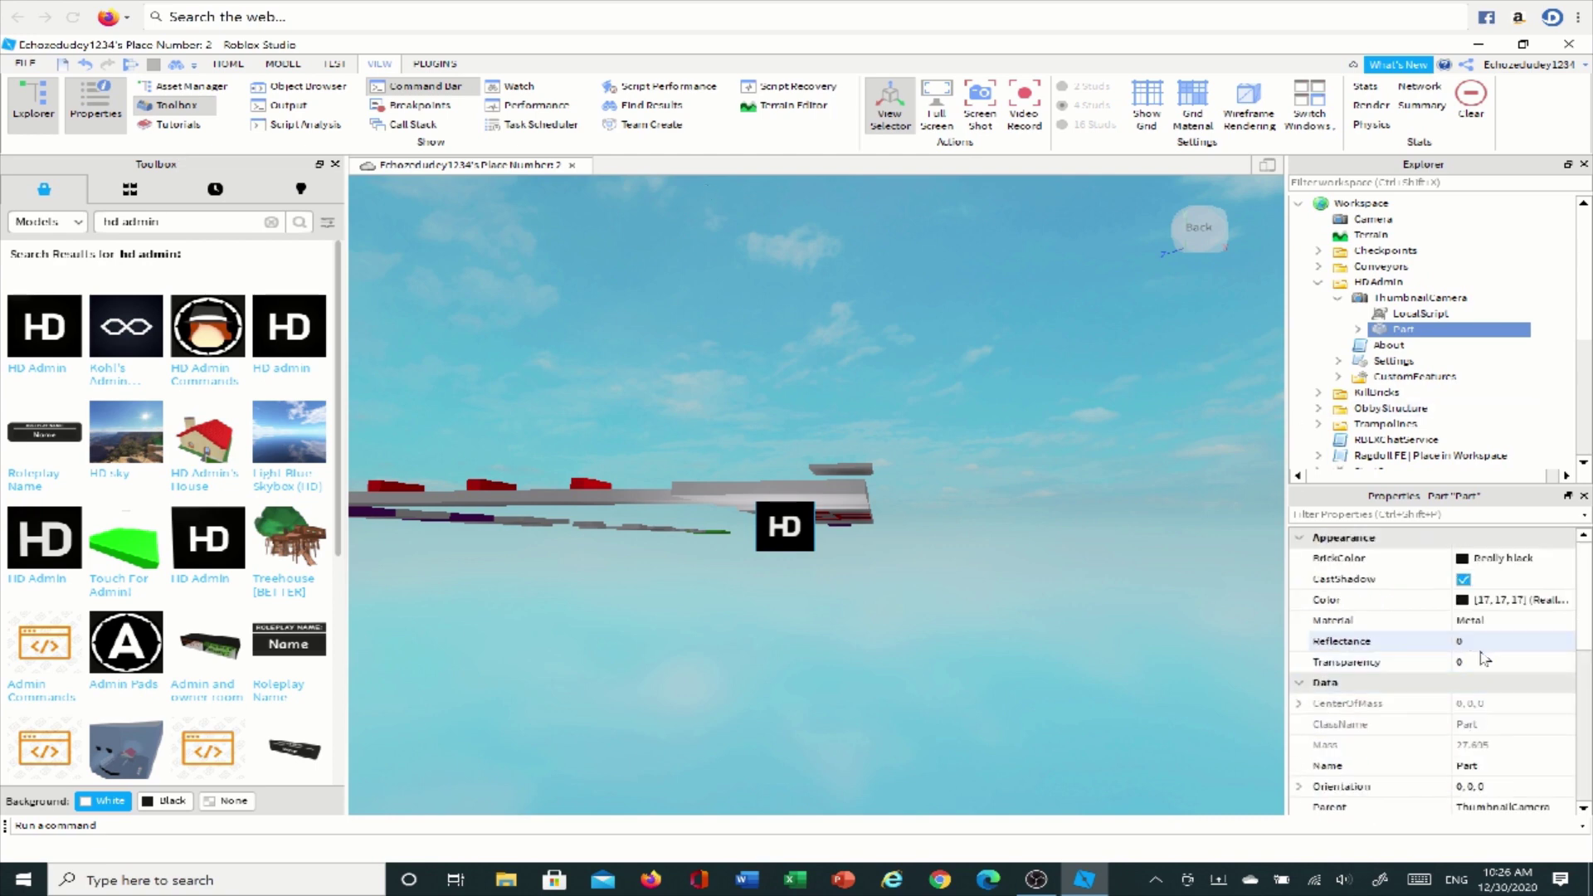
pyautogui.click(1484, 662)
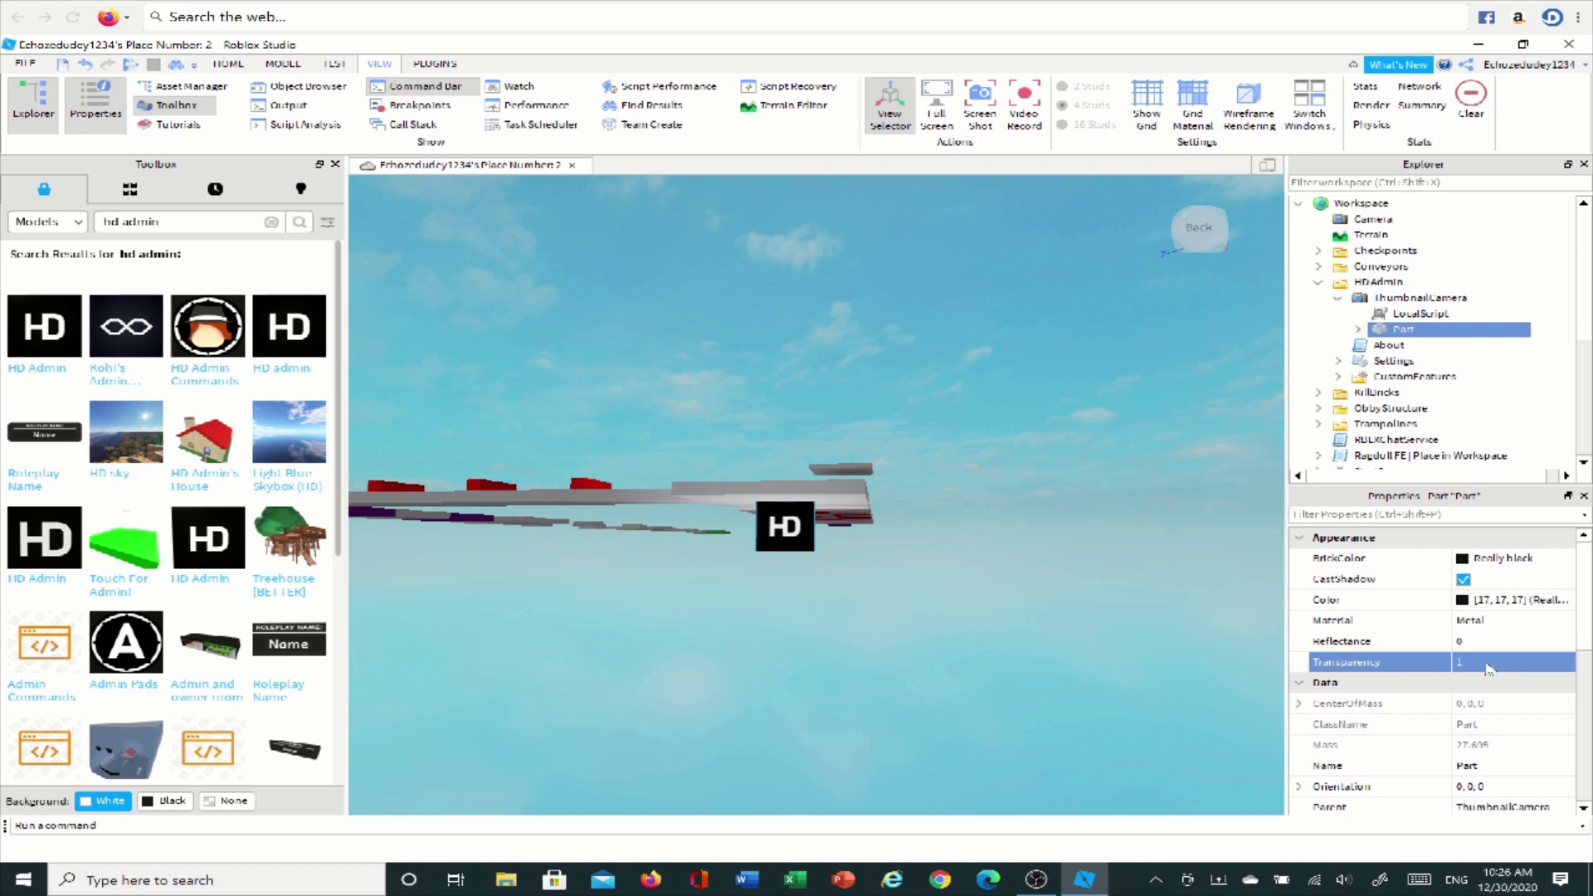
# Step: Expand the HD logo Part and inspect the properties of its loader icon decal and Weld objects
pyautogui.click(1358, 331)
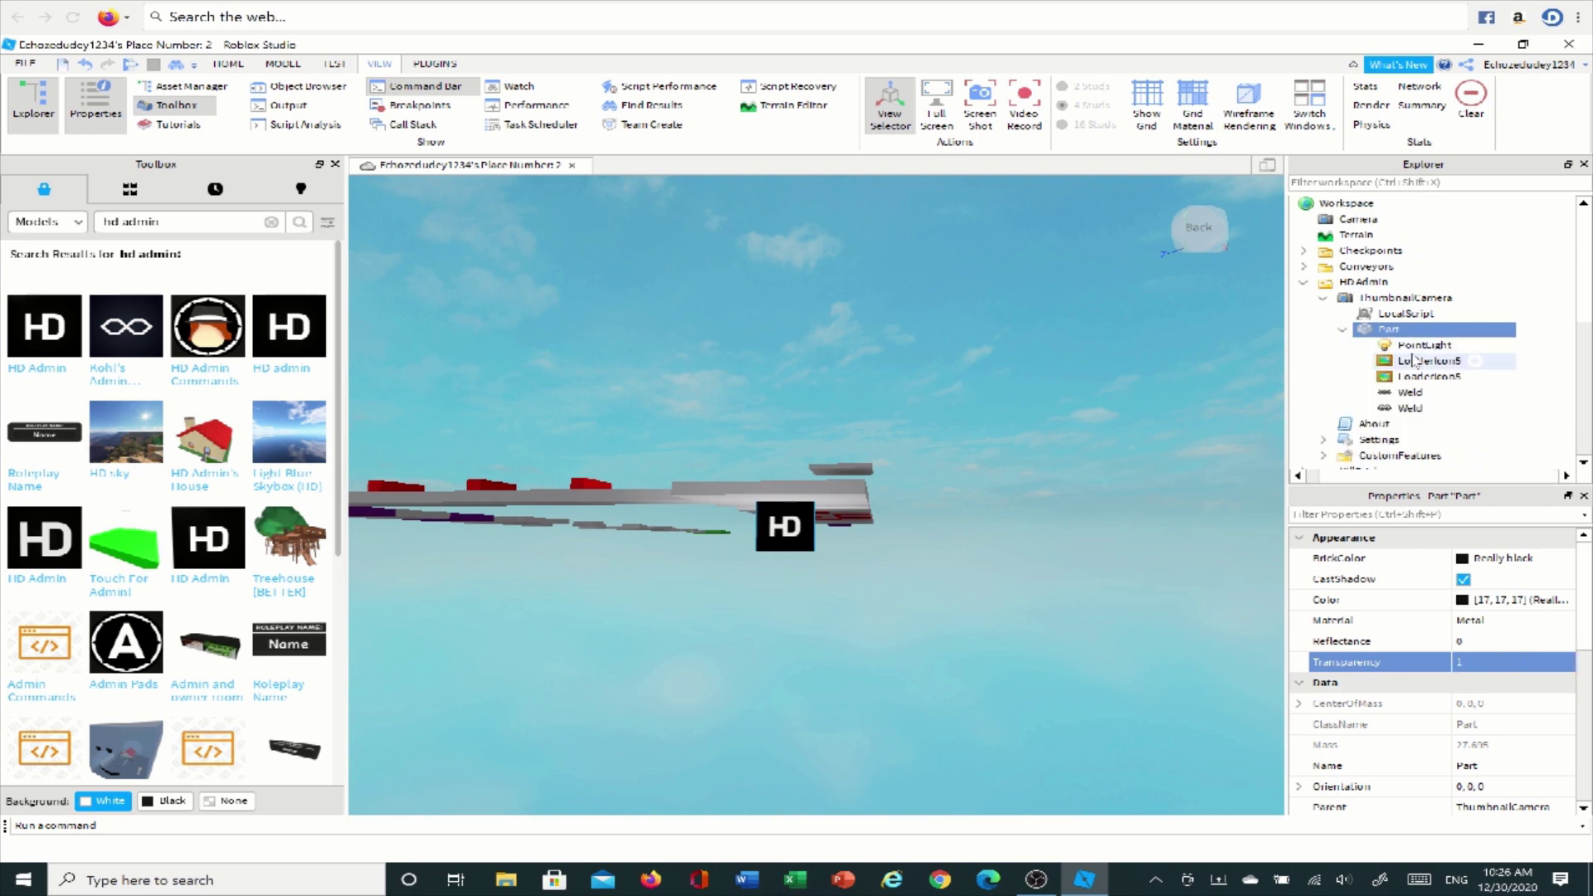
pyautogui.click(1411, 363)
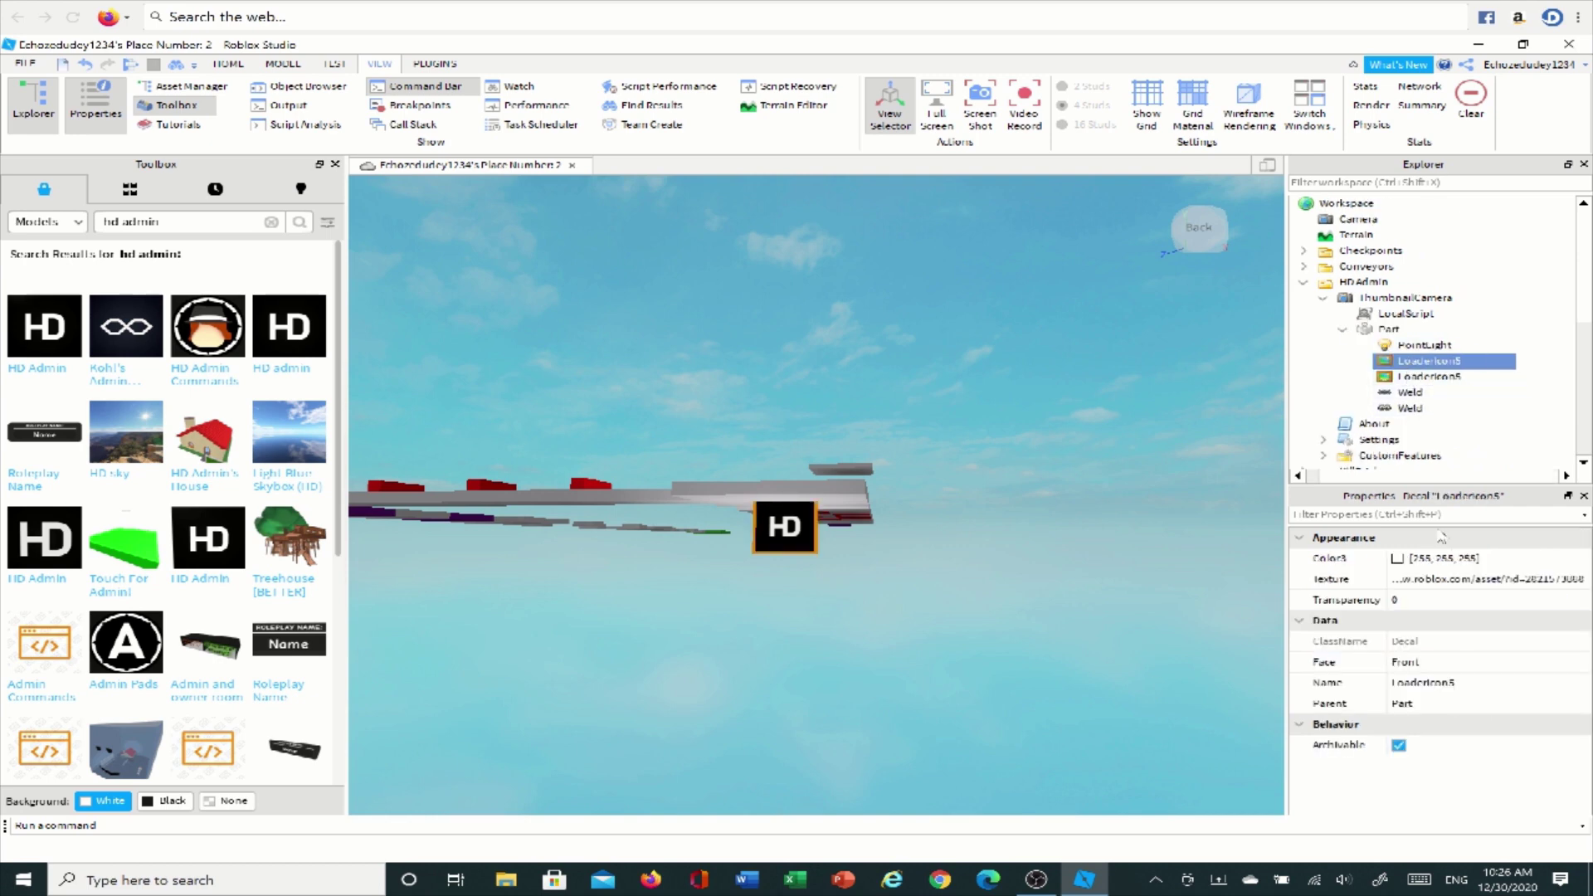
pyautogui.click(1404, 408)
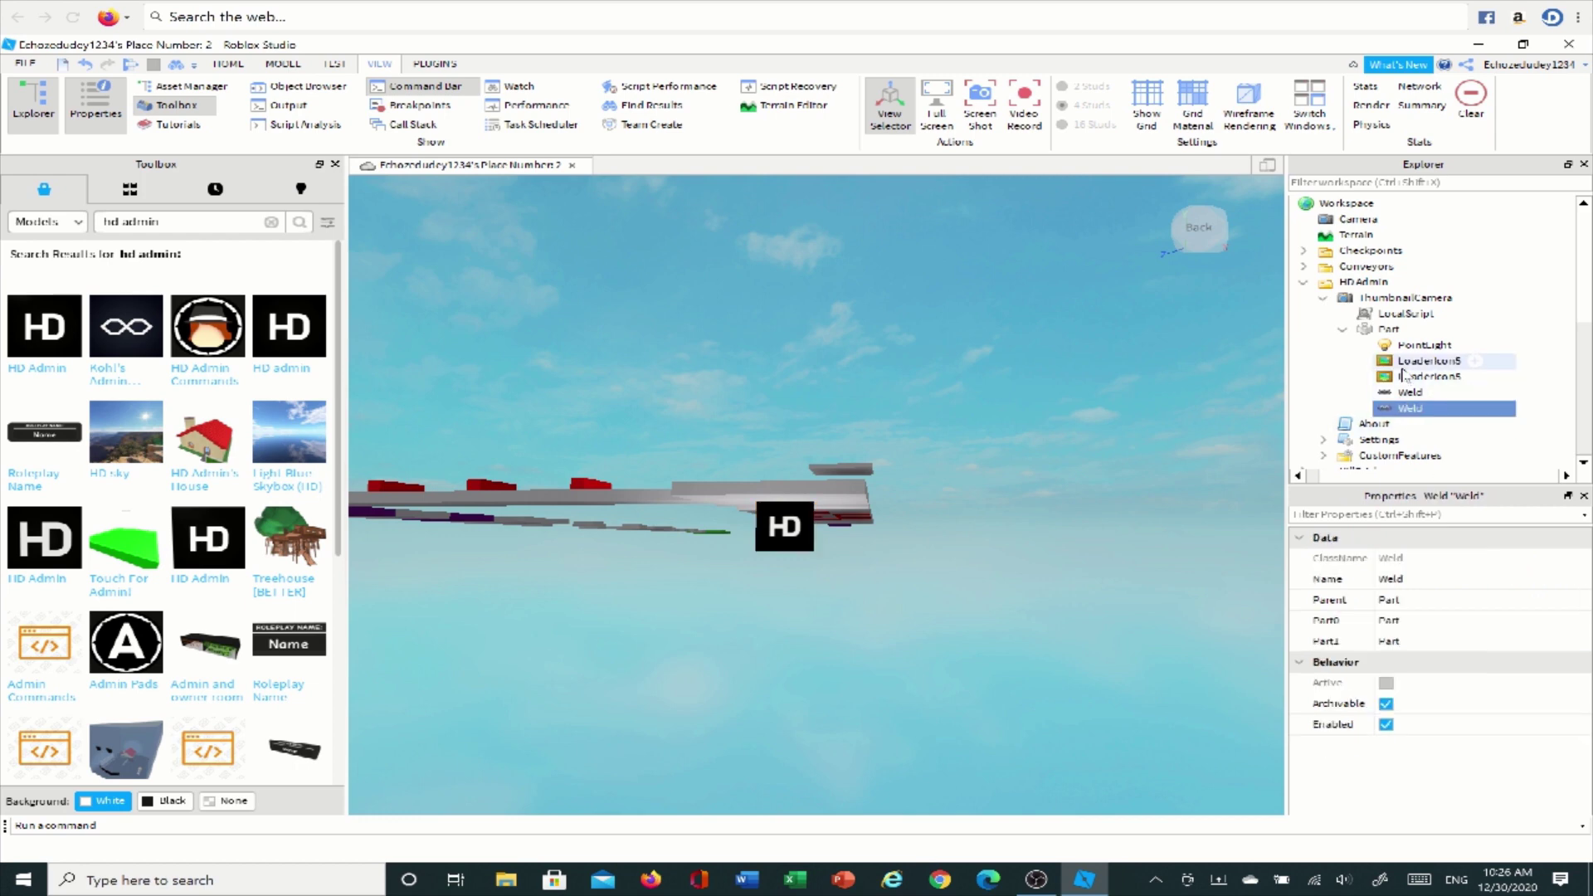
pyautogui.click(1423, 344)
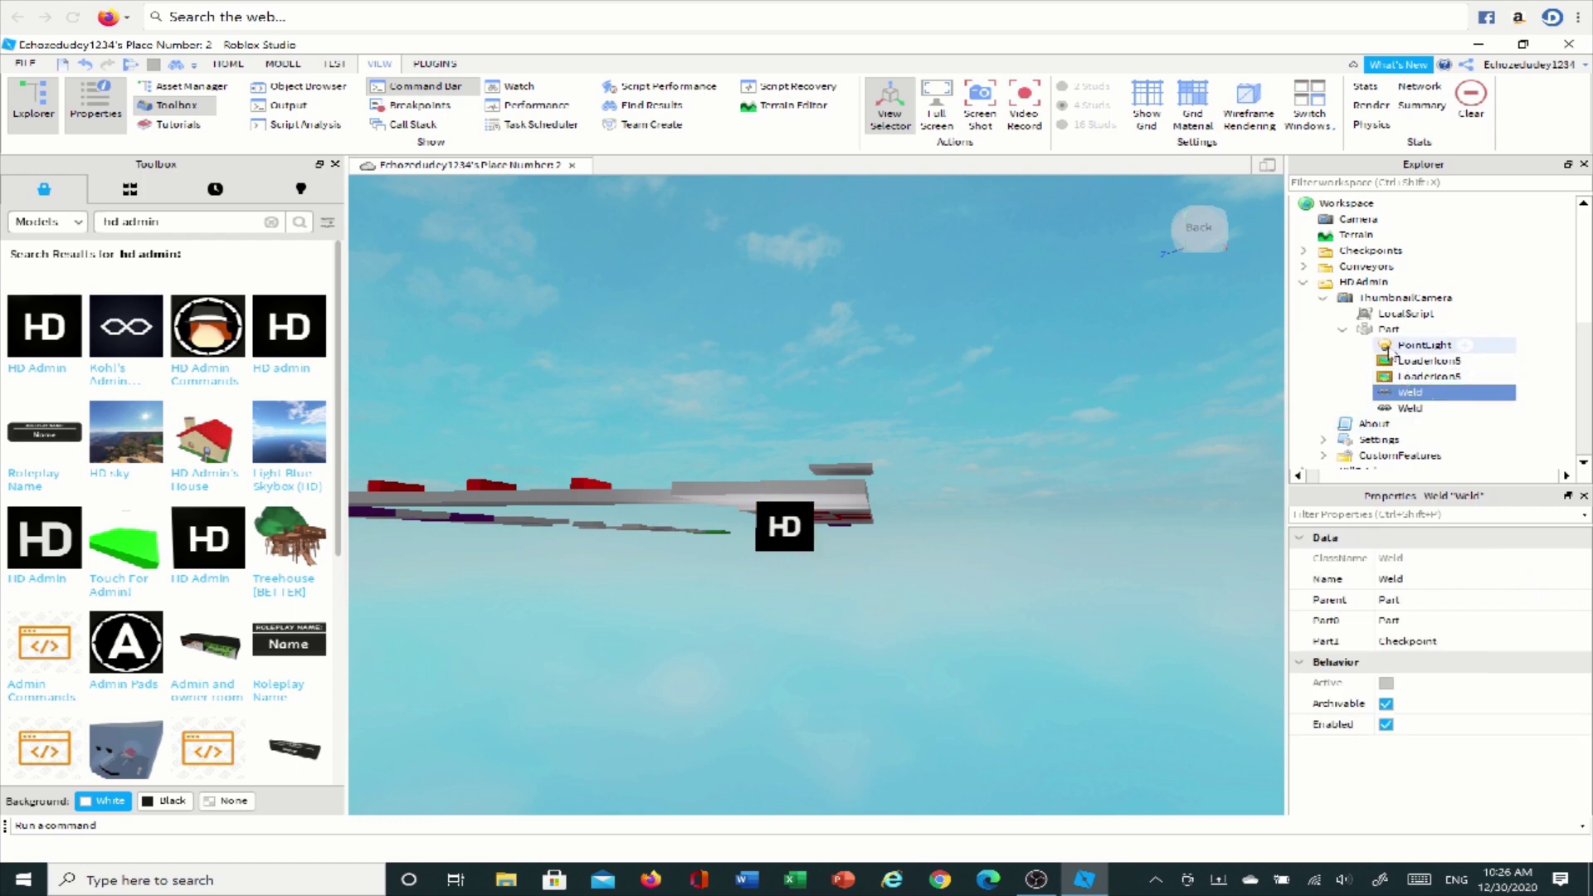
# Step: Move the HD logo Part onto the checkpoint platform between the red-barrier walkway and the red checkered section
pyautogui.click(1014, 474)
pyautogui.click(1317, 283)
pyautogui.moveTo(1266, 365); pyautogui.dragTo(1260, 357, button='right')
pyautogui.moveTo(1003, 503); pyautogui.dragTo(985, 409)
pyautogui.moveTo(985, 409); pyautogui.dragTo(1002, 391, button='right')
pyautogui.scroll(-3, 995, 386)
pyautogui.moveTo(995, 385); pyautogui.dragTo(1008, 448)
pyautogui.moveTo(1078, 285); pyautogui.dragTo(1079, 316, button='right')
pyautogui.scroll(-2, 1078, 307)
pyautogui.press('d')
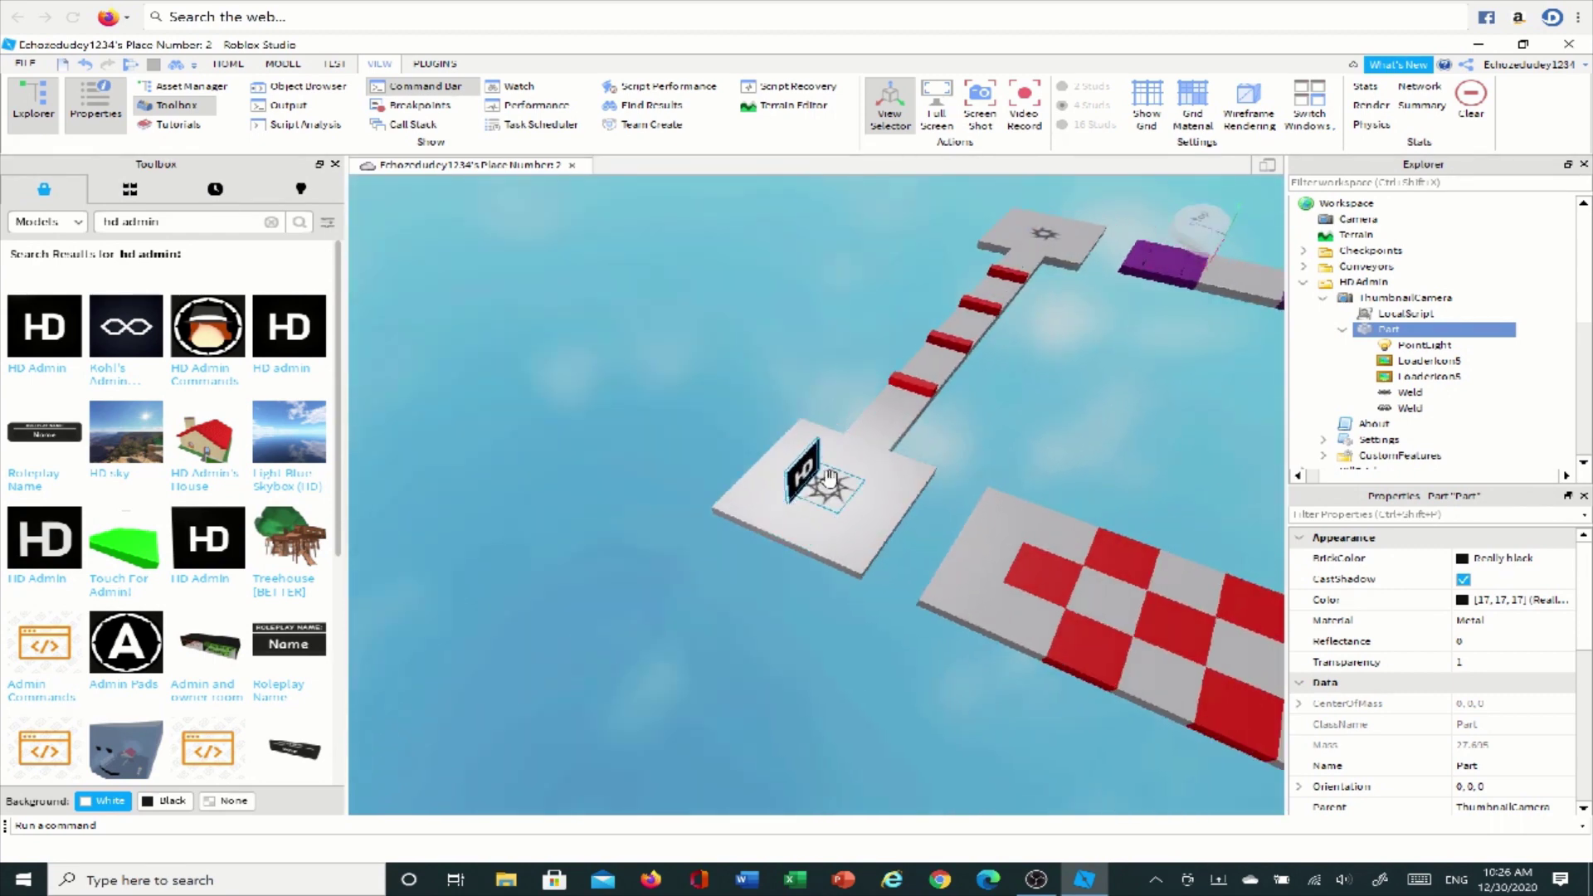
# Step: Move the HD logo Part off the top of the checkpoint platform and out of sight
pyautogui.moveTo(812, 472); pyautogui.dragTo(877, 669)
pyautogui.scroll(3, 877, 669)
pyautogui.moveTo(877, 669); pyautogui.dragTo(882, 662, button='right')
pyautogui.moveTo(882, 661); pyautogui.dragTo(872, 603)
pyautogui.scroll(-3, 910, 626)
pyautogui.moveTo(871, 603); pyautogui.dragTo(1063, 336, button='right')
pyautogui.scroll(-3, 917, 650)
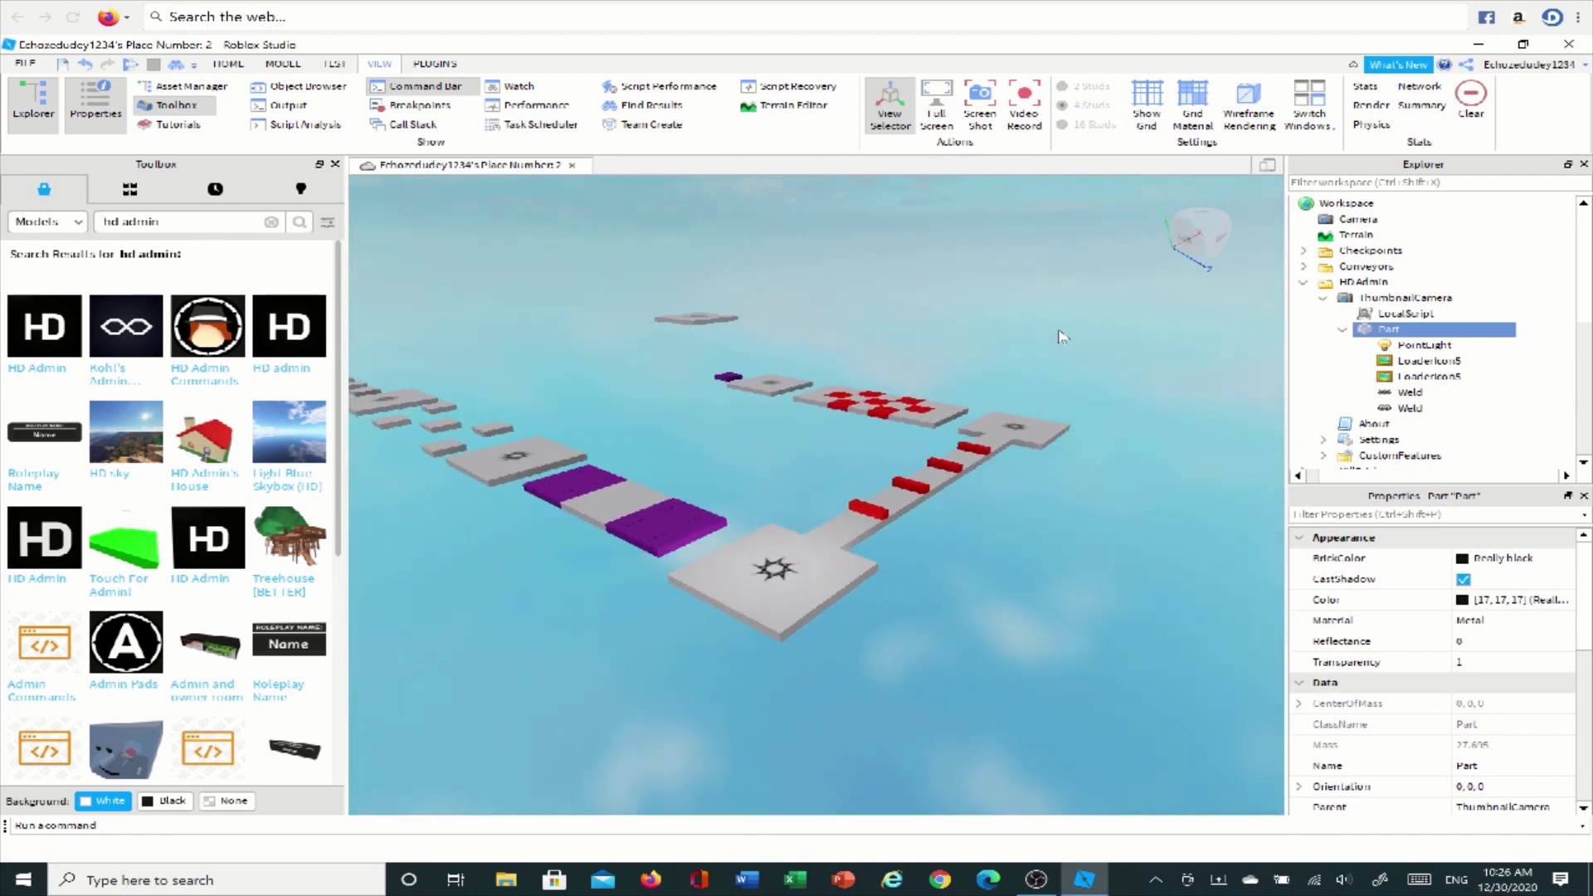
# Step: Look through the HD Admin folder's contents and its Settings script, leaving the script closed again
pyautogui.click(1303, 283)
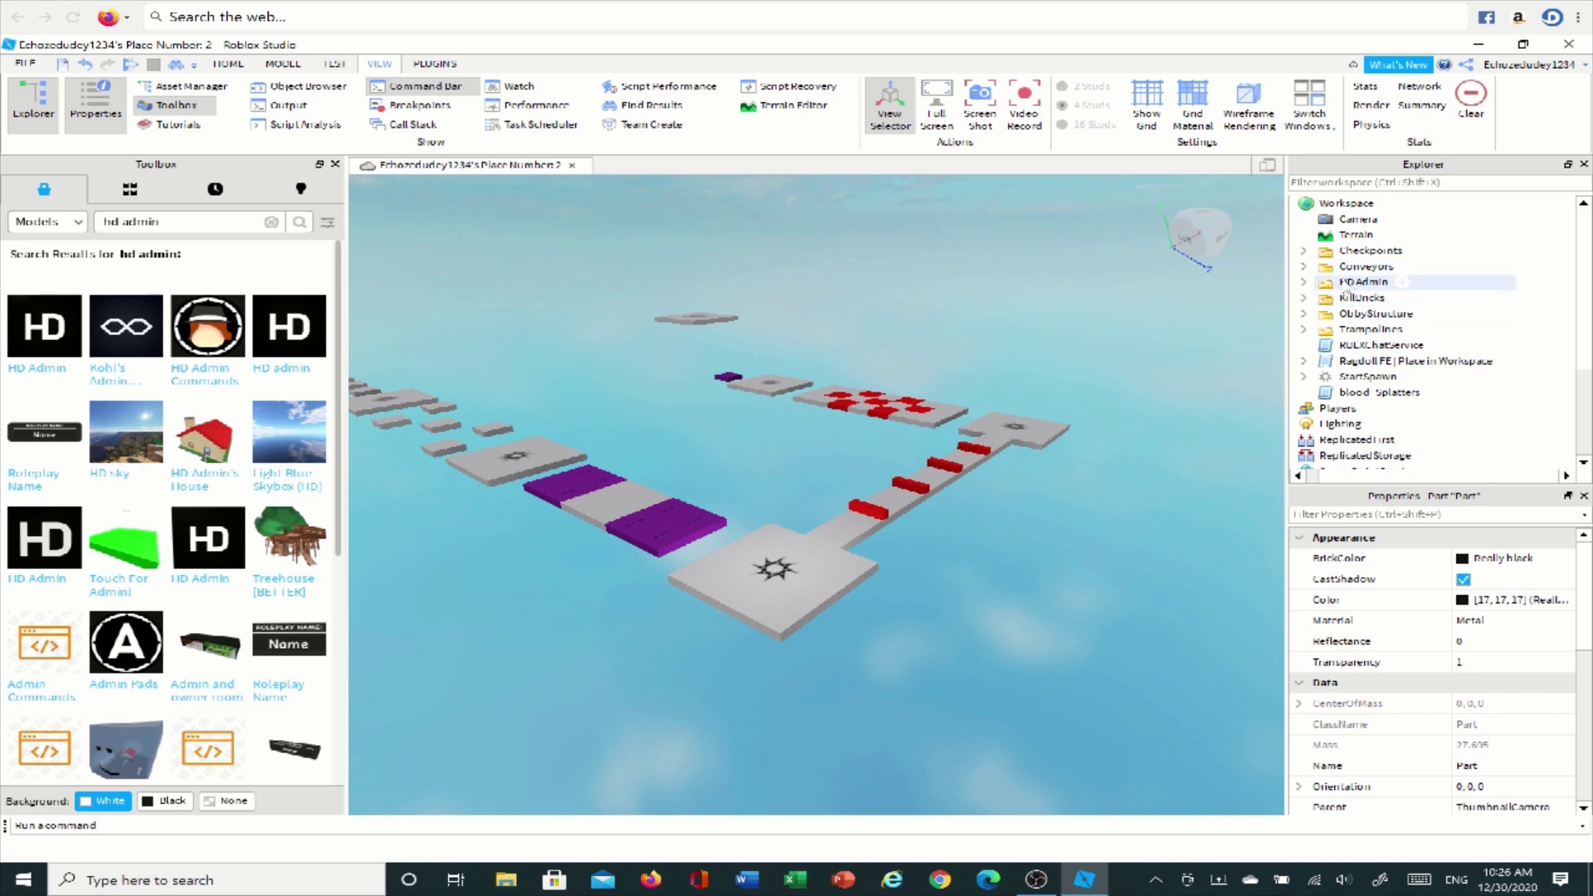
pyautogui.click(1320, 283)
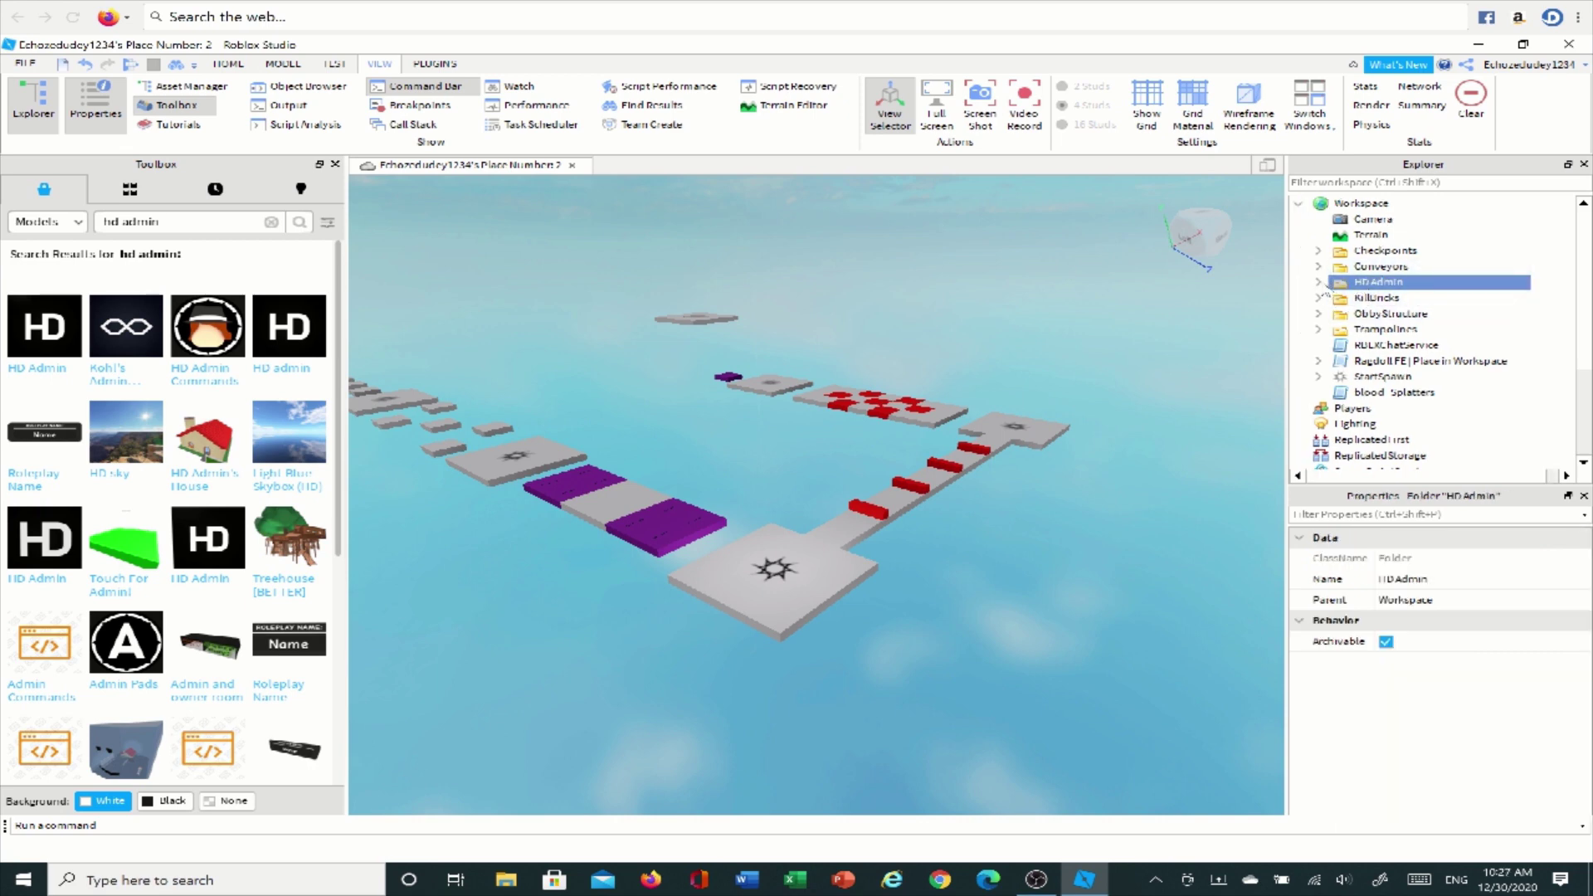
pyautogui.click(1319, 283)
pyautogui.click(1339, 299)
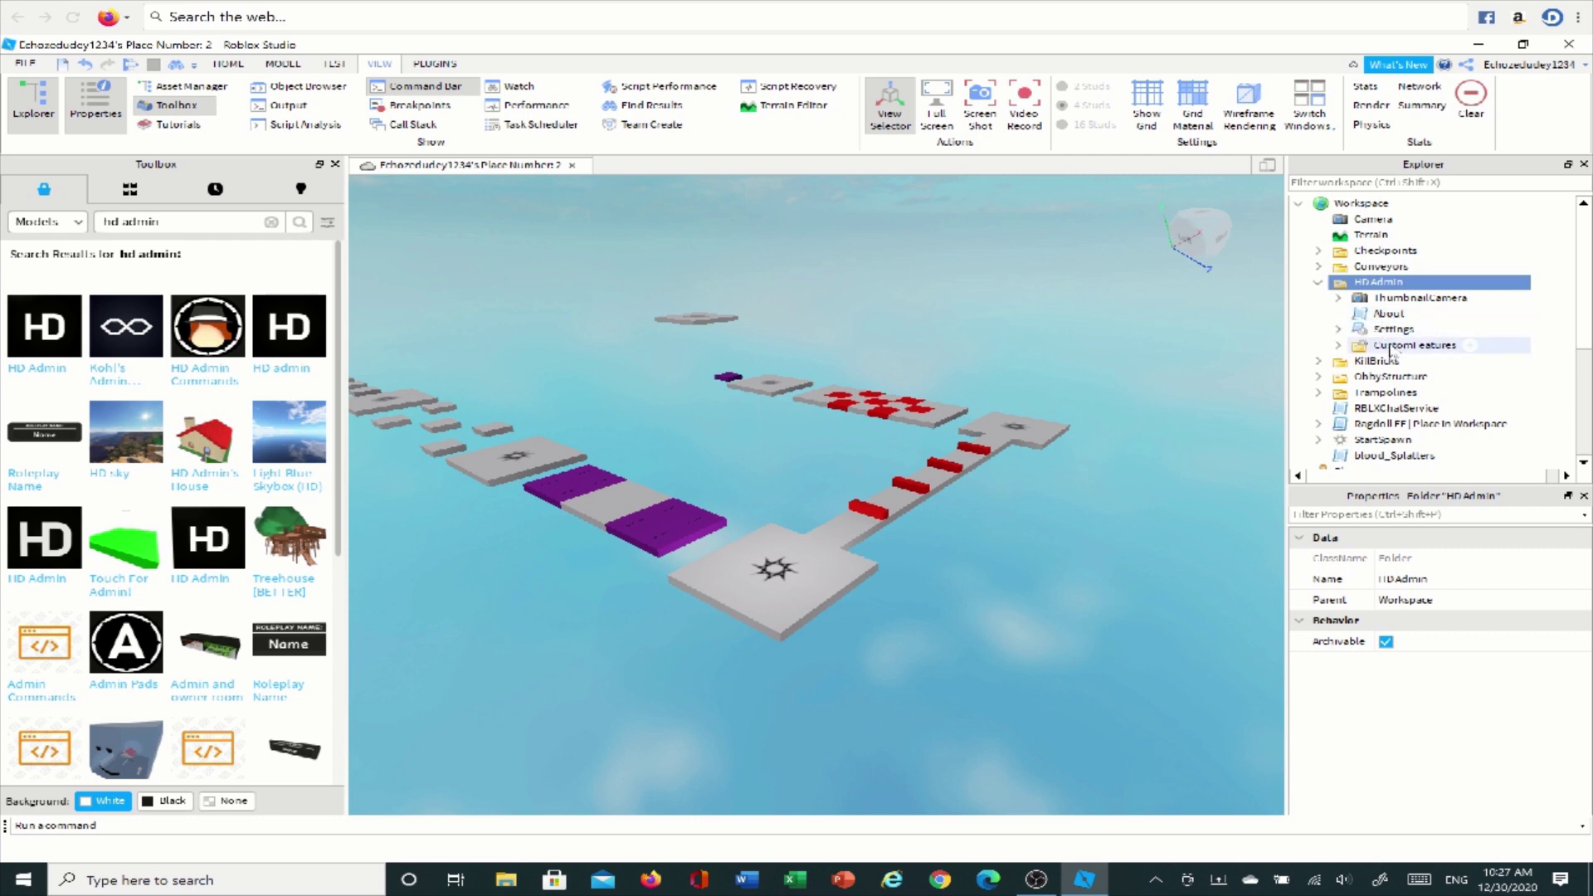
pyautogui.click(1345, 336)
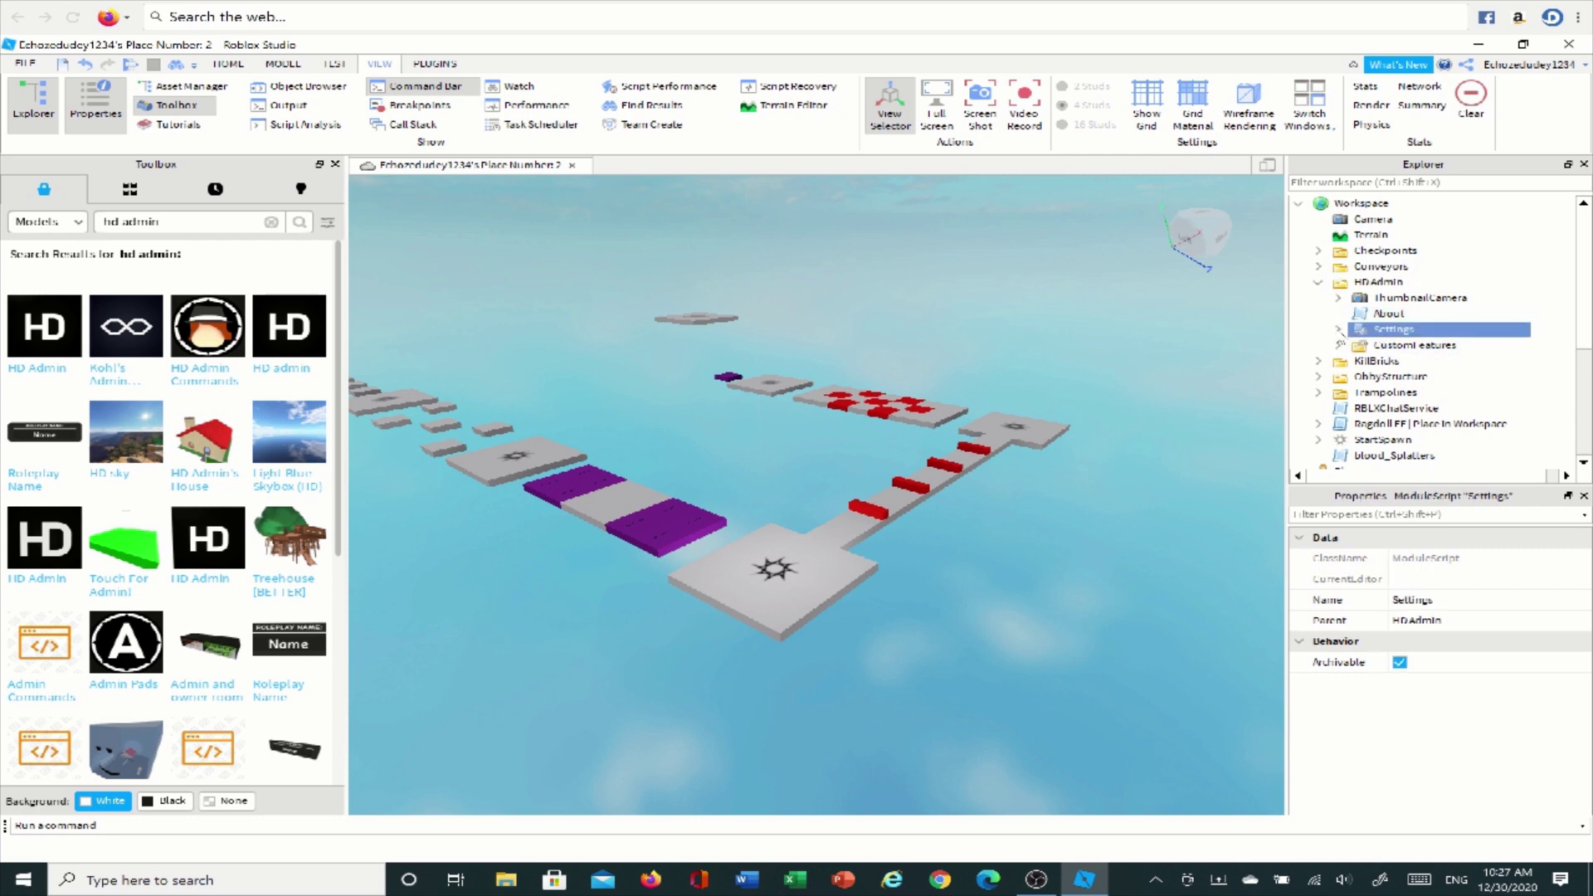
pyautogui.click(1340, 336)
pyautogui.click(1324, 331)
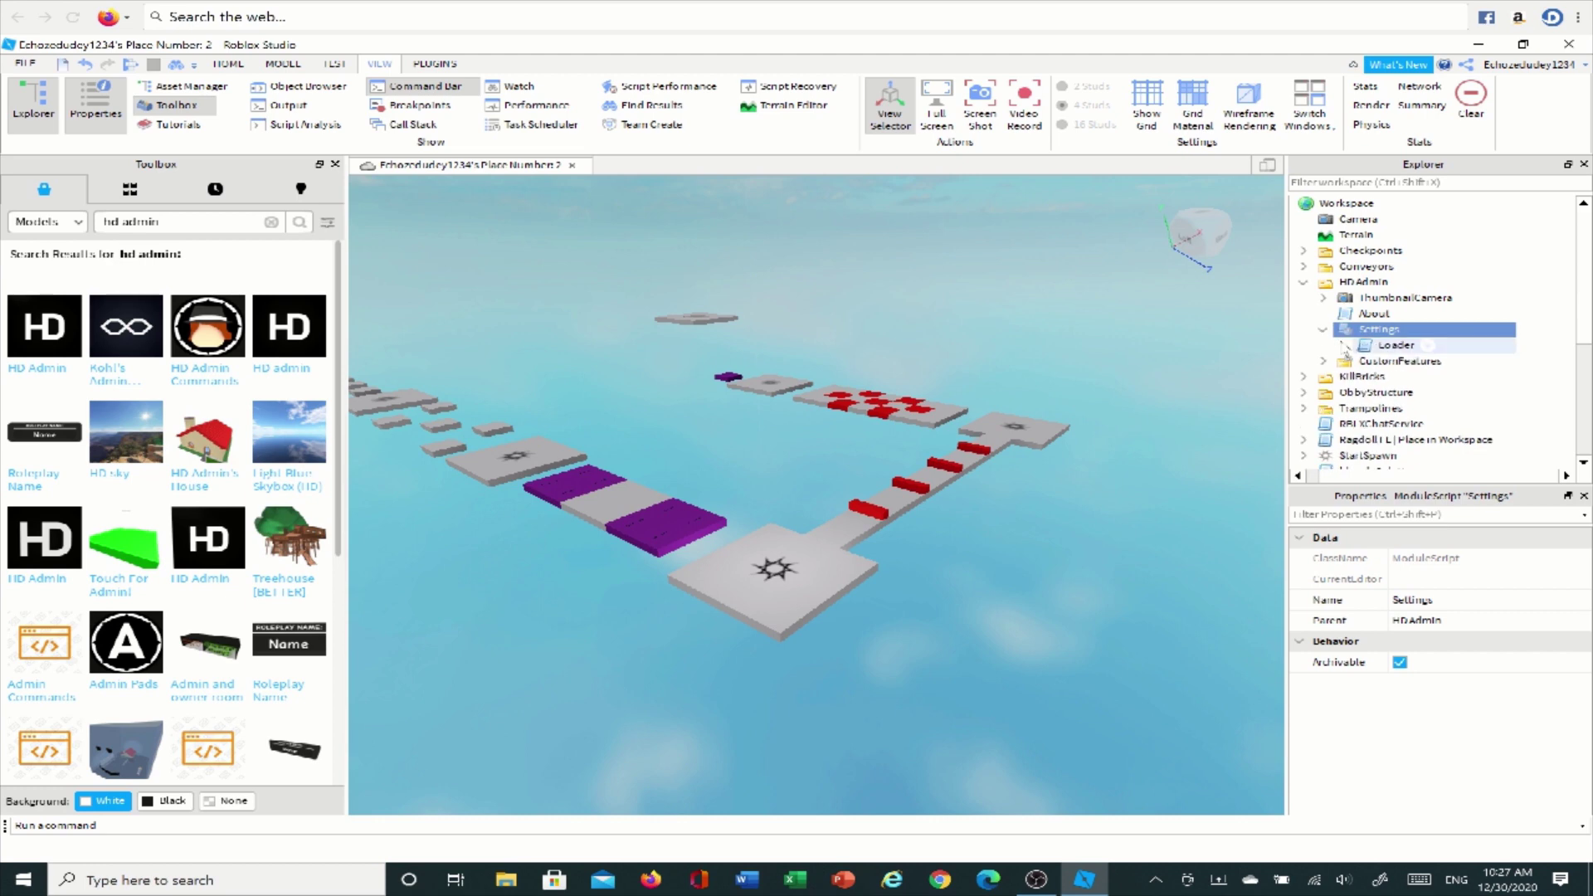
pyautogui.click(1323, 331)
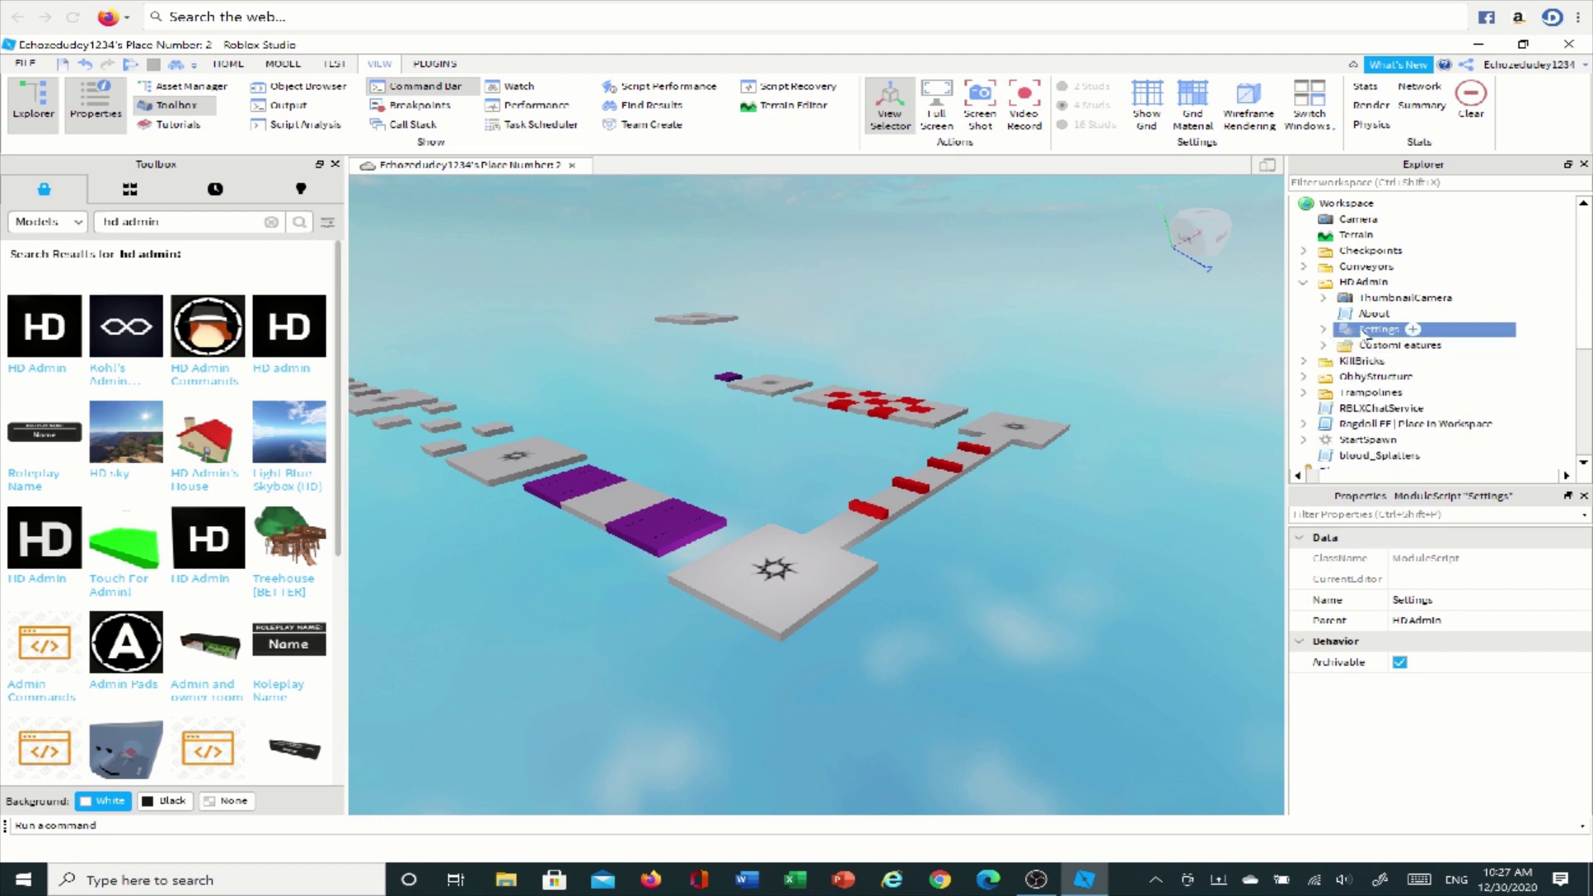
pyautogui.doubleClick(1377, 330)
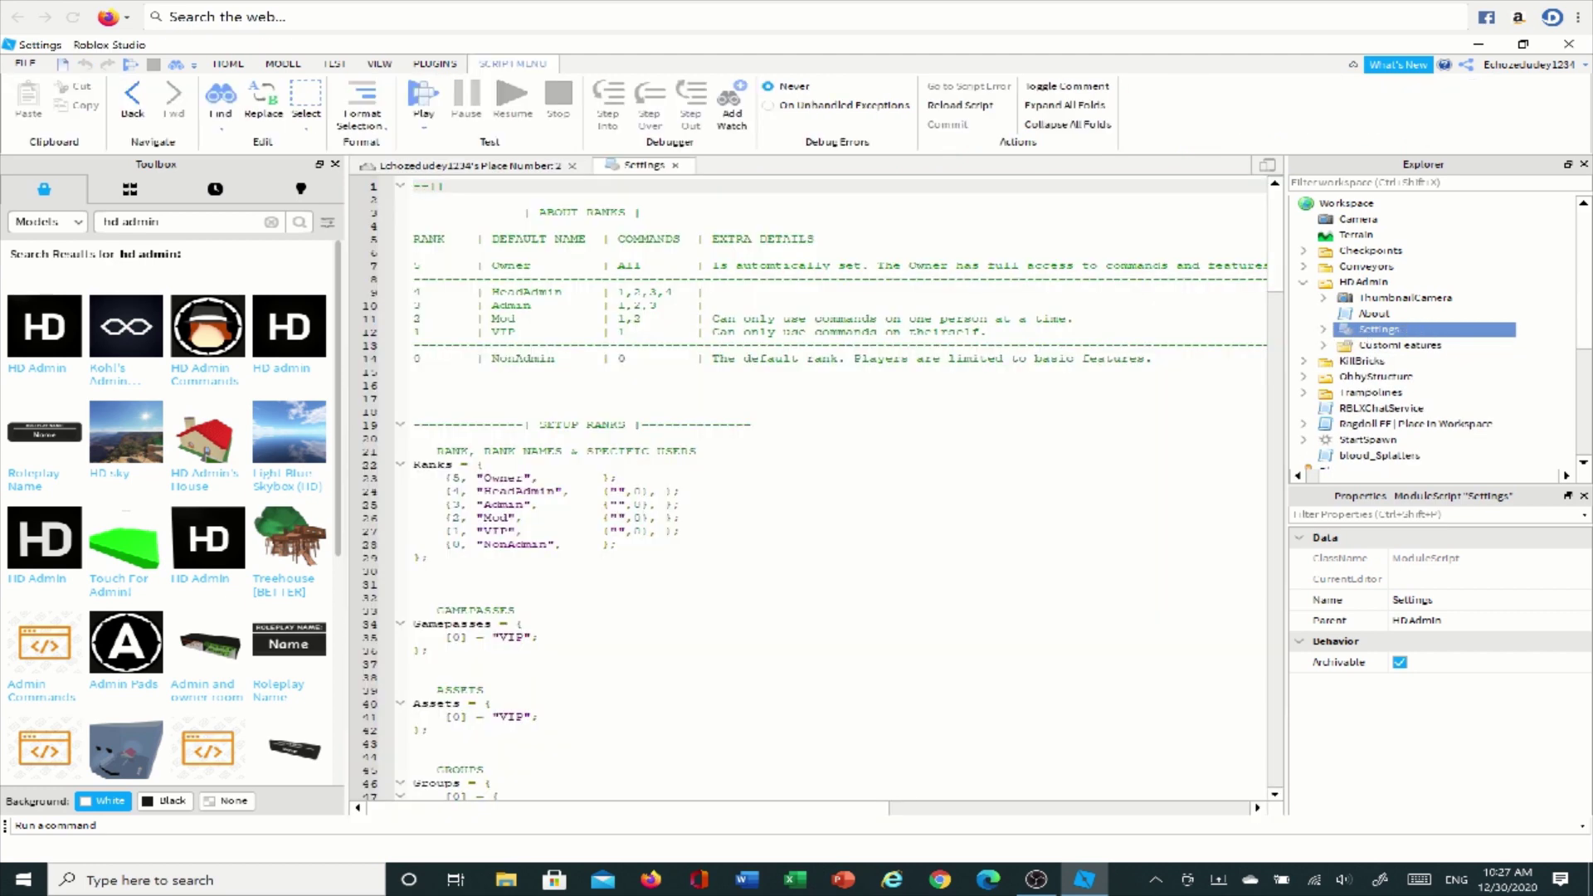
pyautogui.click(678, 166)
# Step: Start a play test of the obby and walk the character forward on the START platform
pyautogui.click(229, 64)
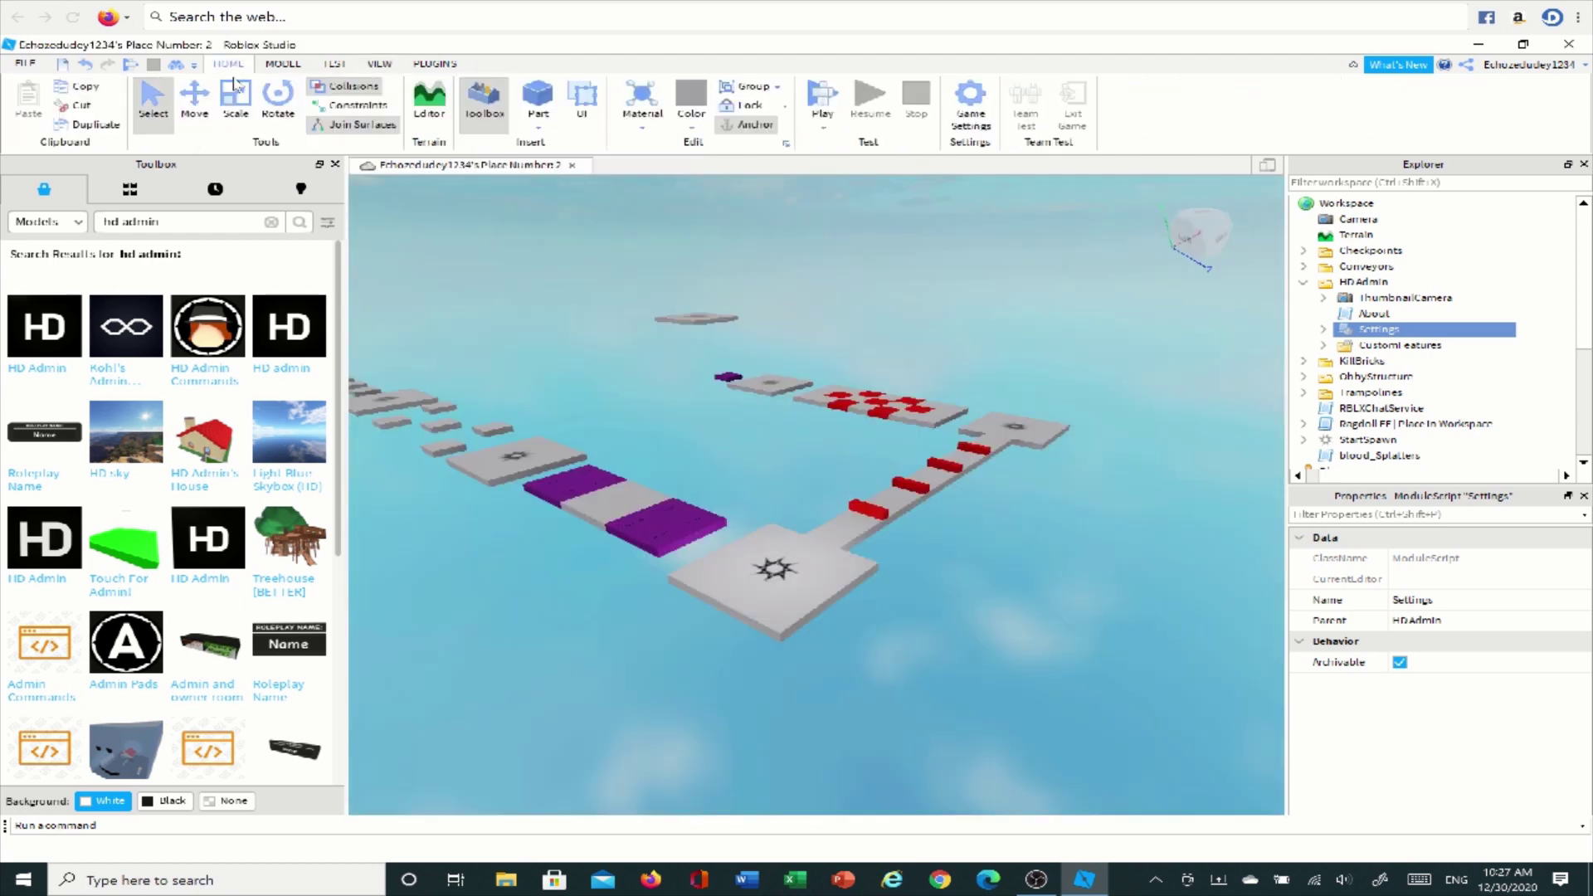
pyautogui.click(832, 98)
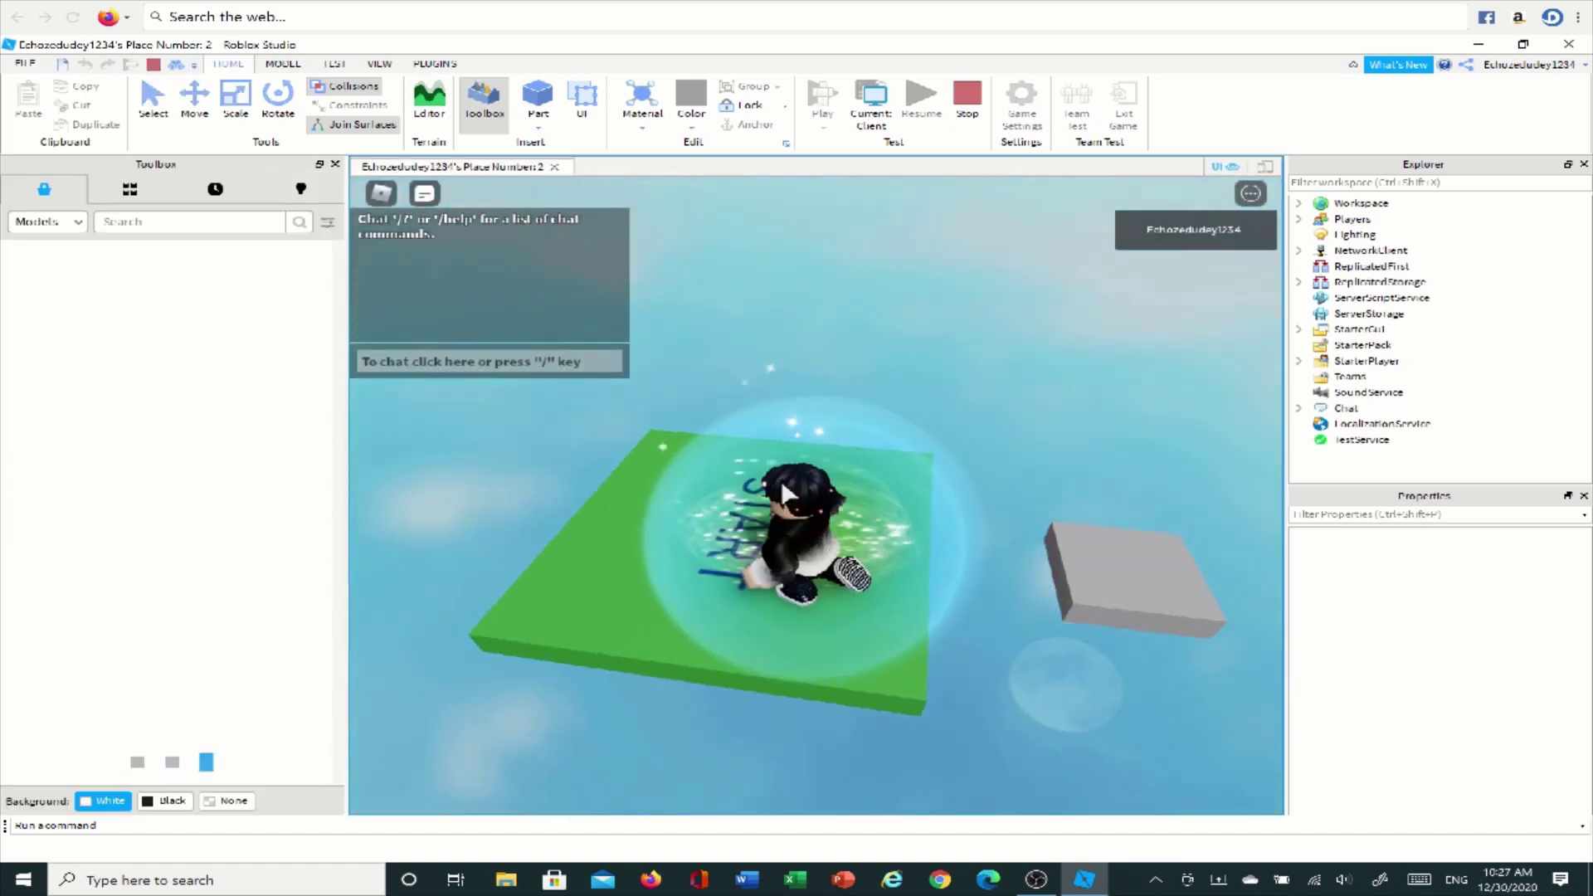
pyautogui.moveTo(782, 485); pyautogui.dragTo(782, 487, button='right')
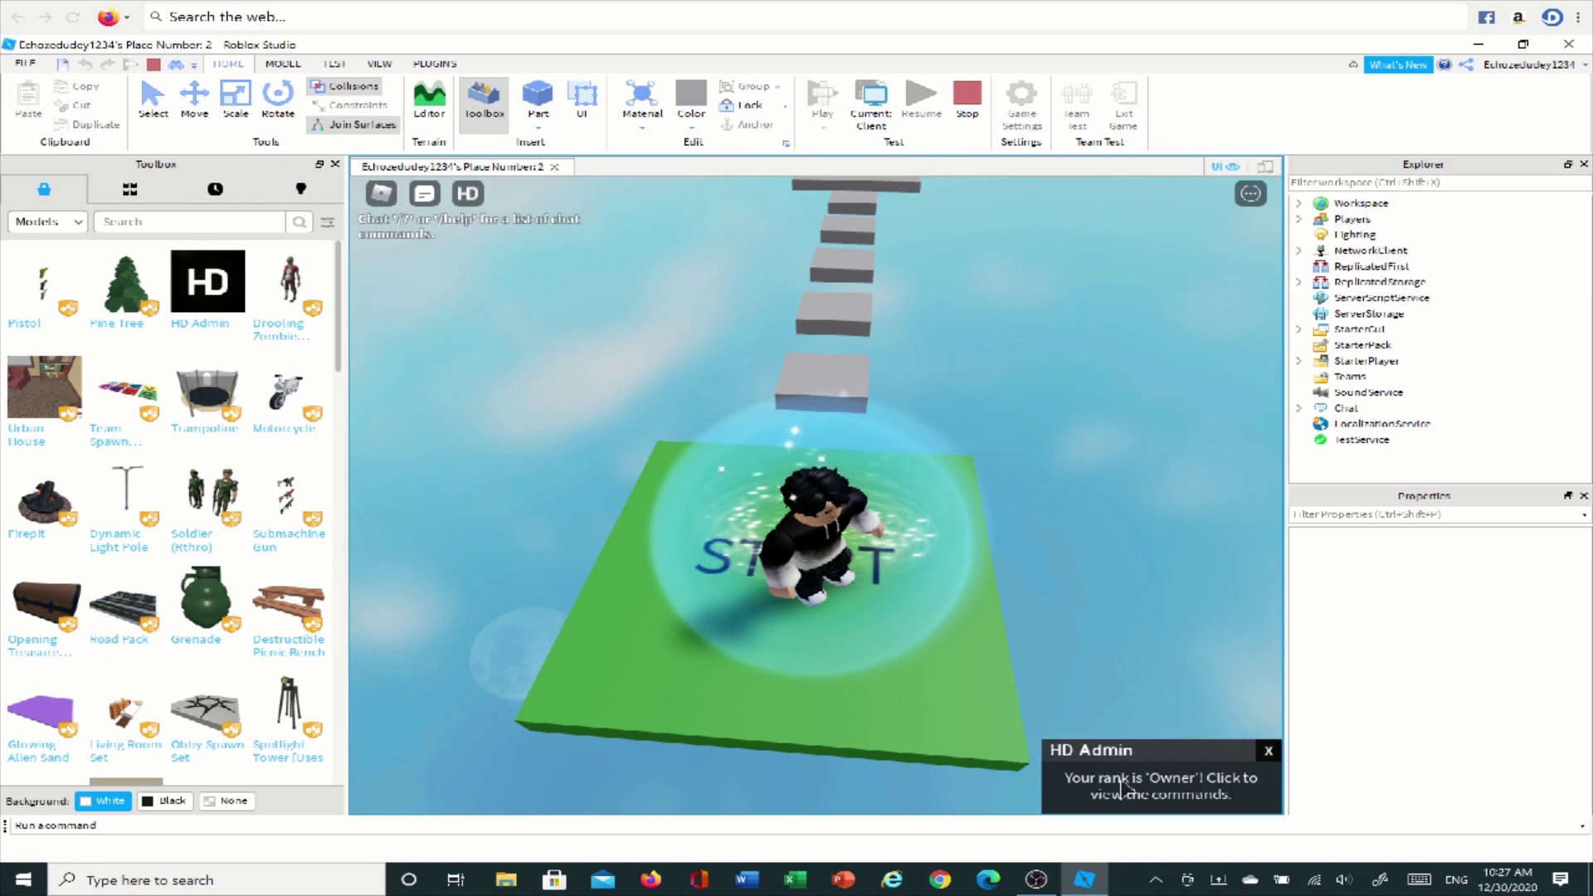
pyautogui.press('w')
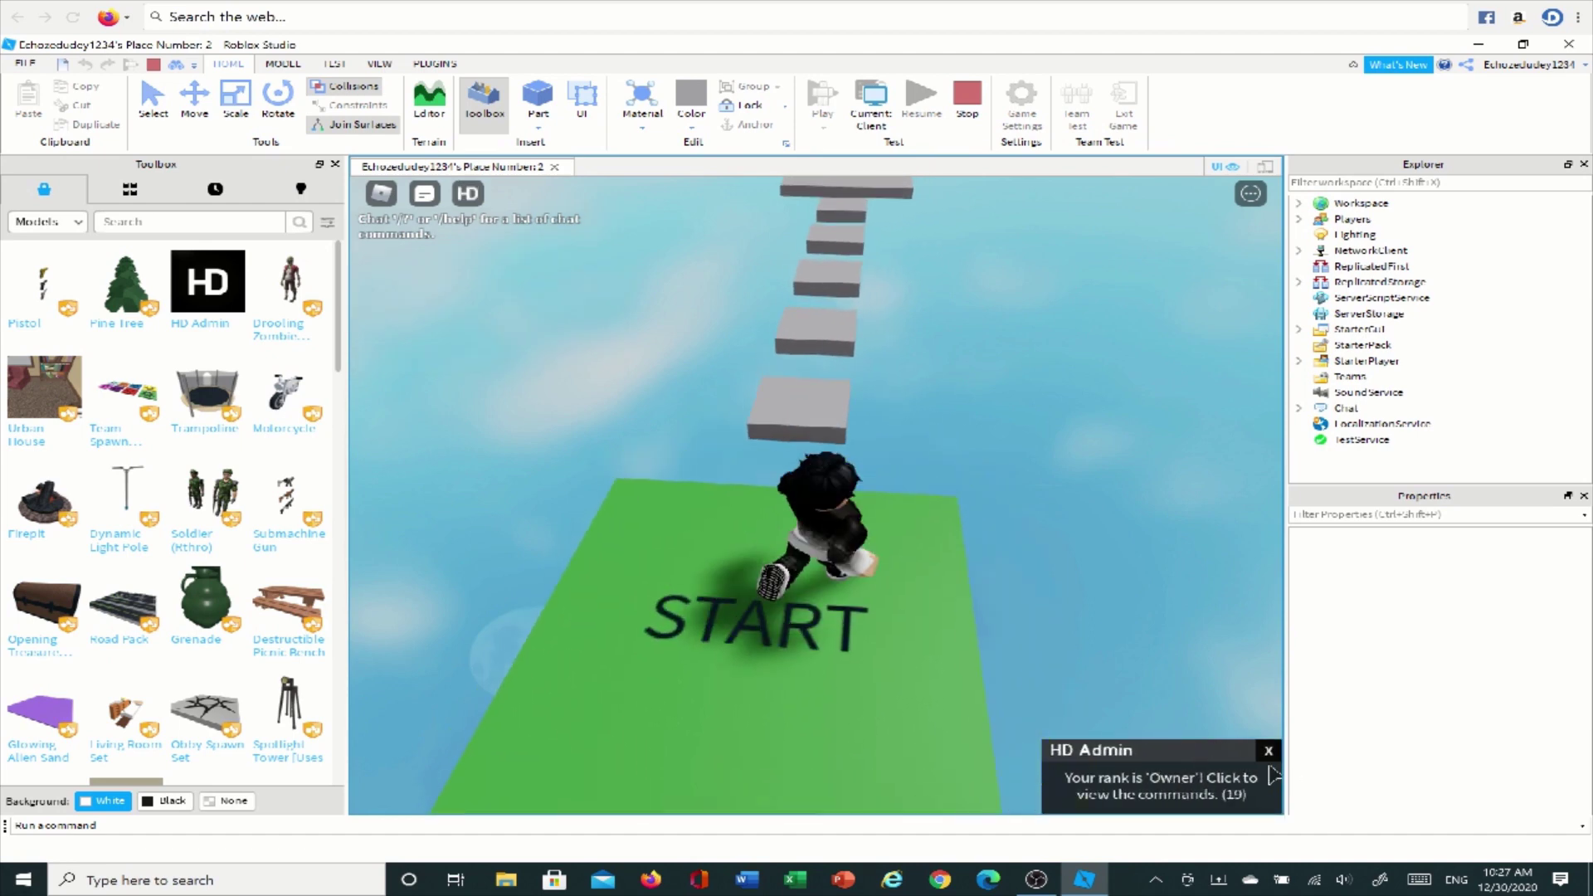
# Step: View the HD Admin commands list from the owner rank notification and close the list
pyautogui.click(1275, 772)
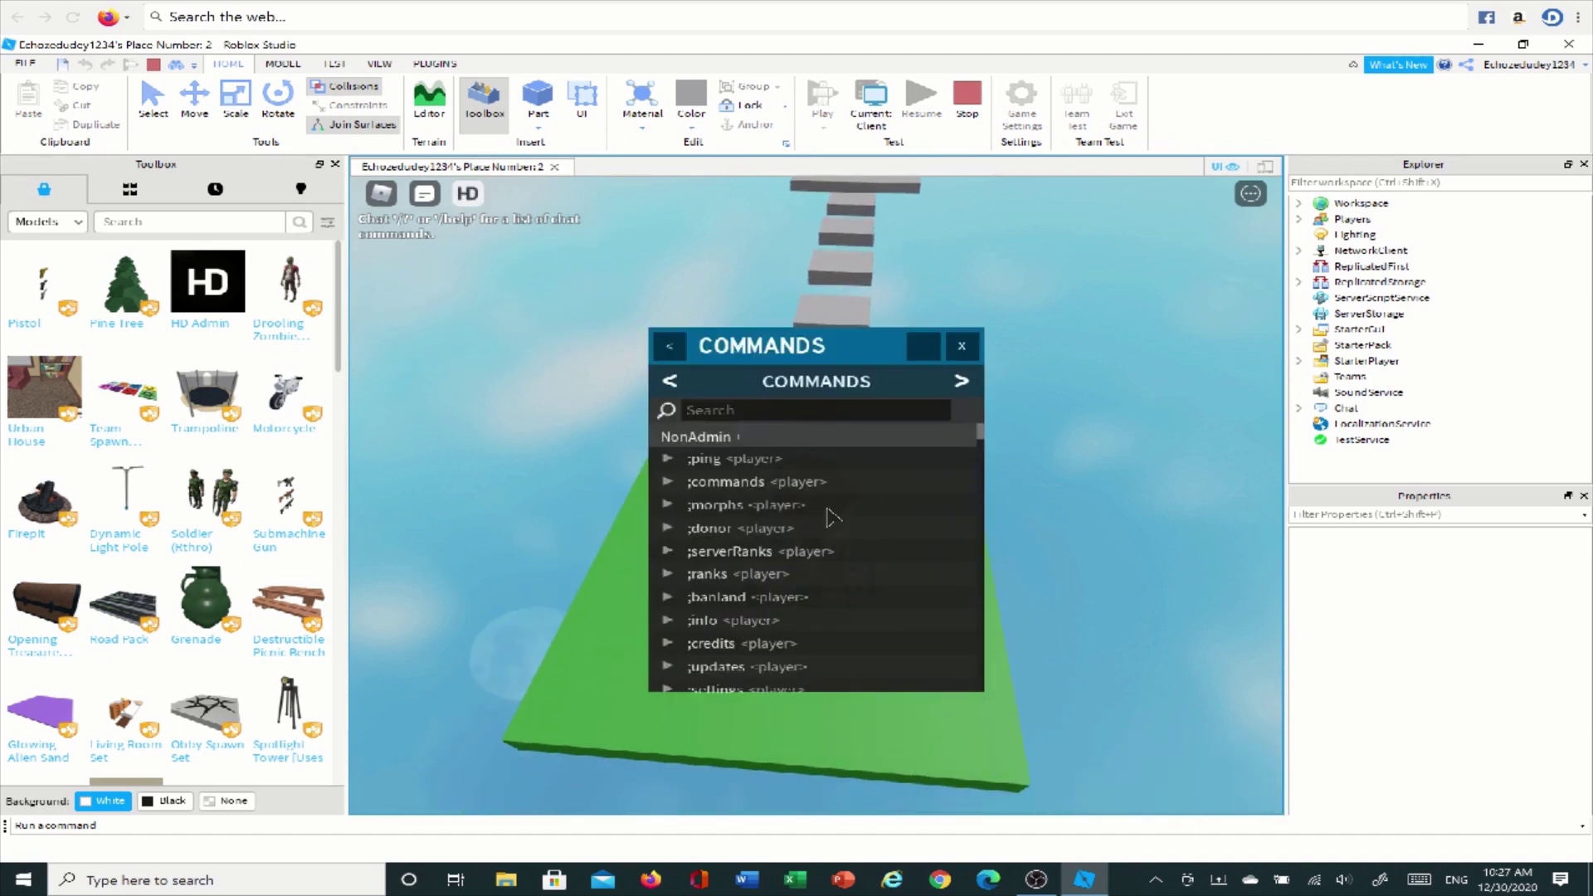
pyautogui.scroll(-10, 825, 576)
pyautogui.scroll(10, 824, 577)
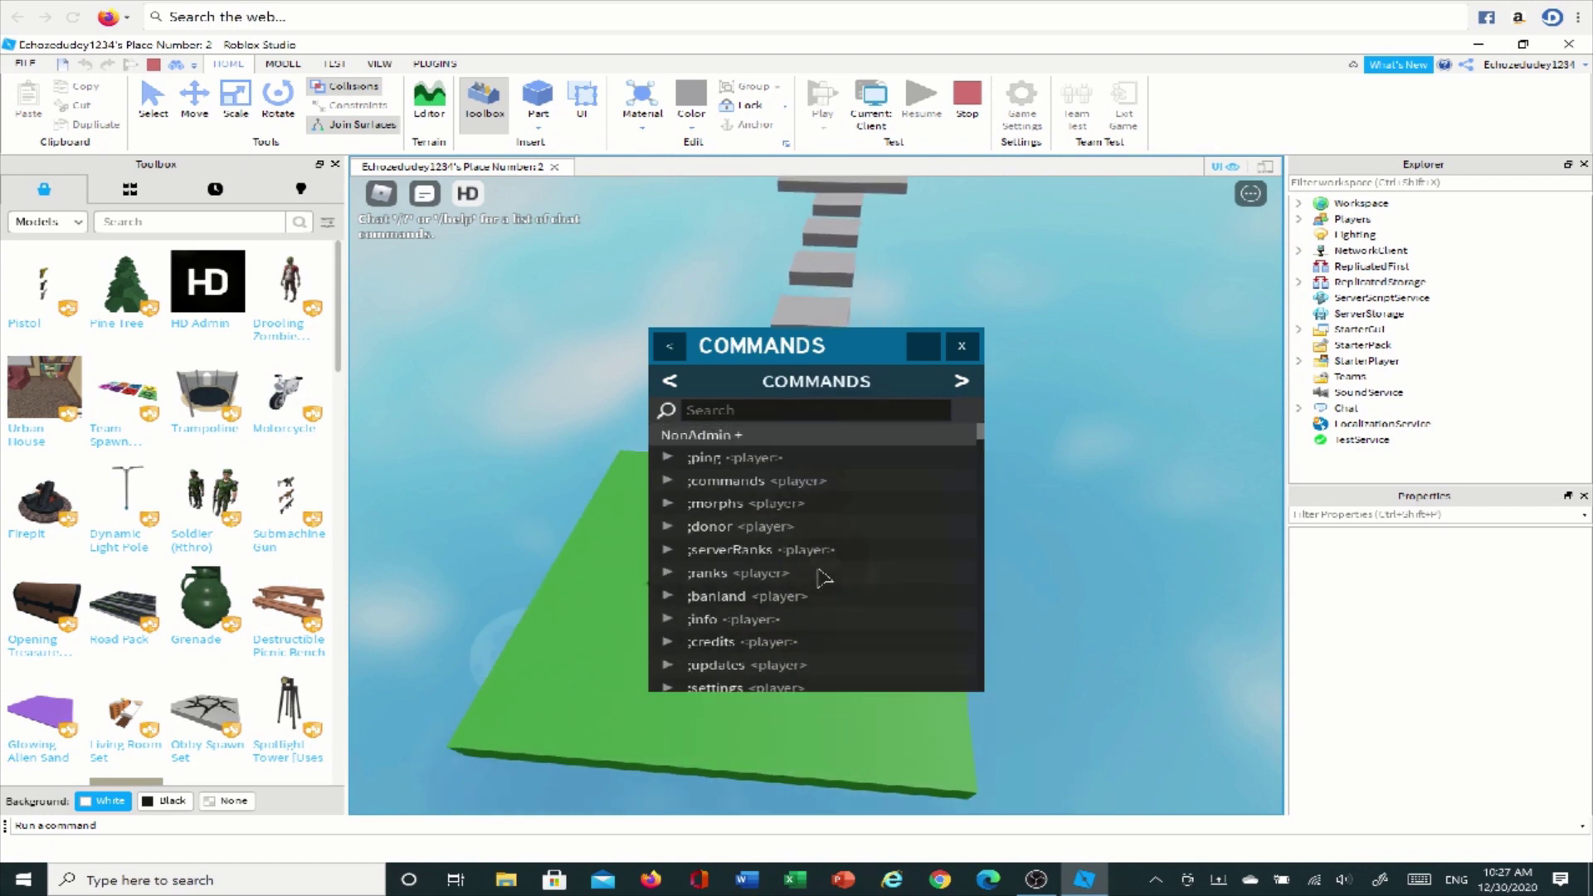
pyautogui.click(961, 347)
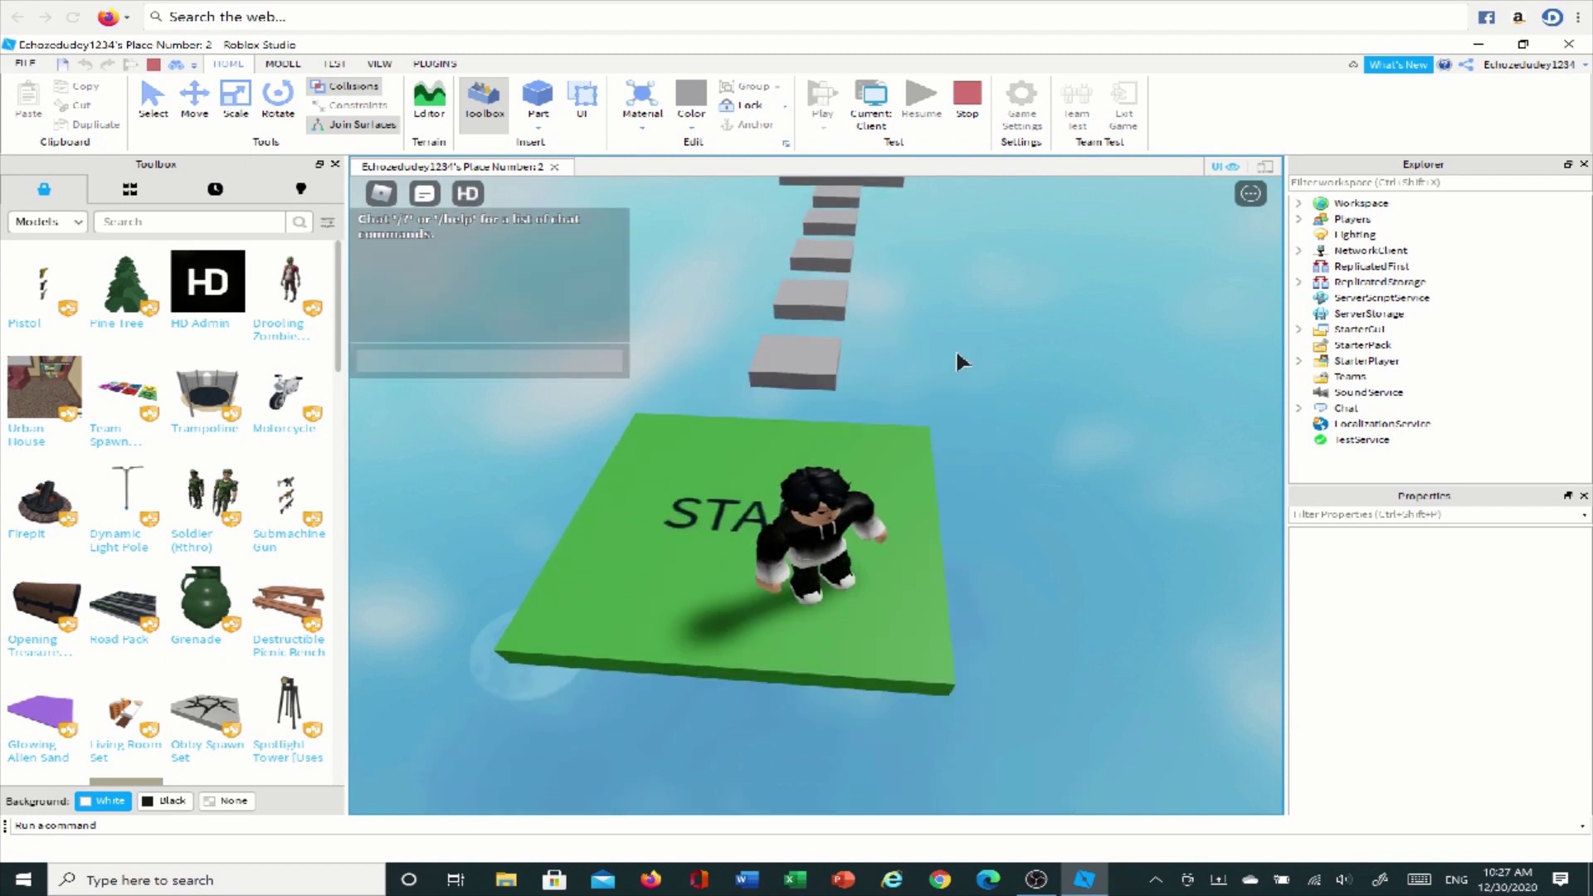
# Step: Walk the character around the START platform and try to start flying with the chat command ":fly"
pyautogui.click(957, 352)
pyautogui.press('a')
pyautogui.press('d')
pyautogui.press('w')
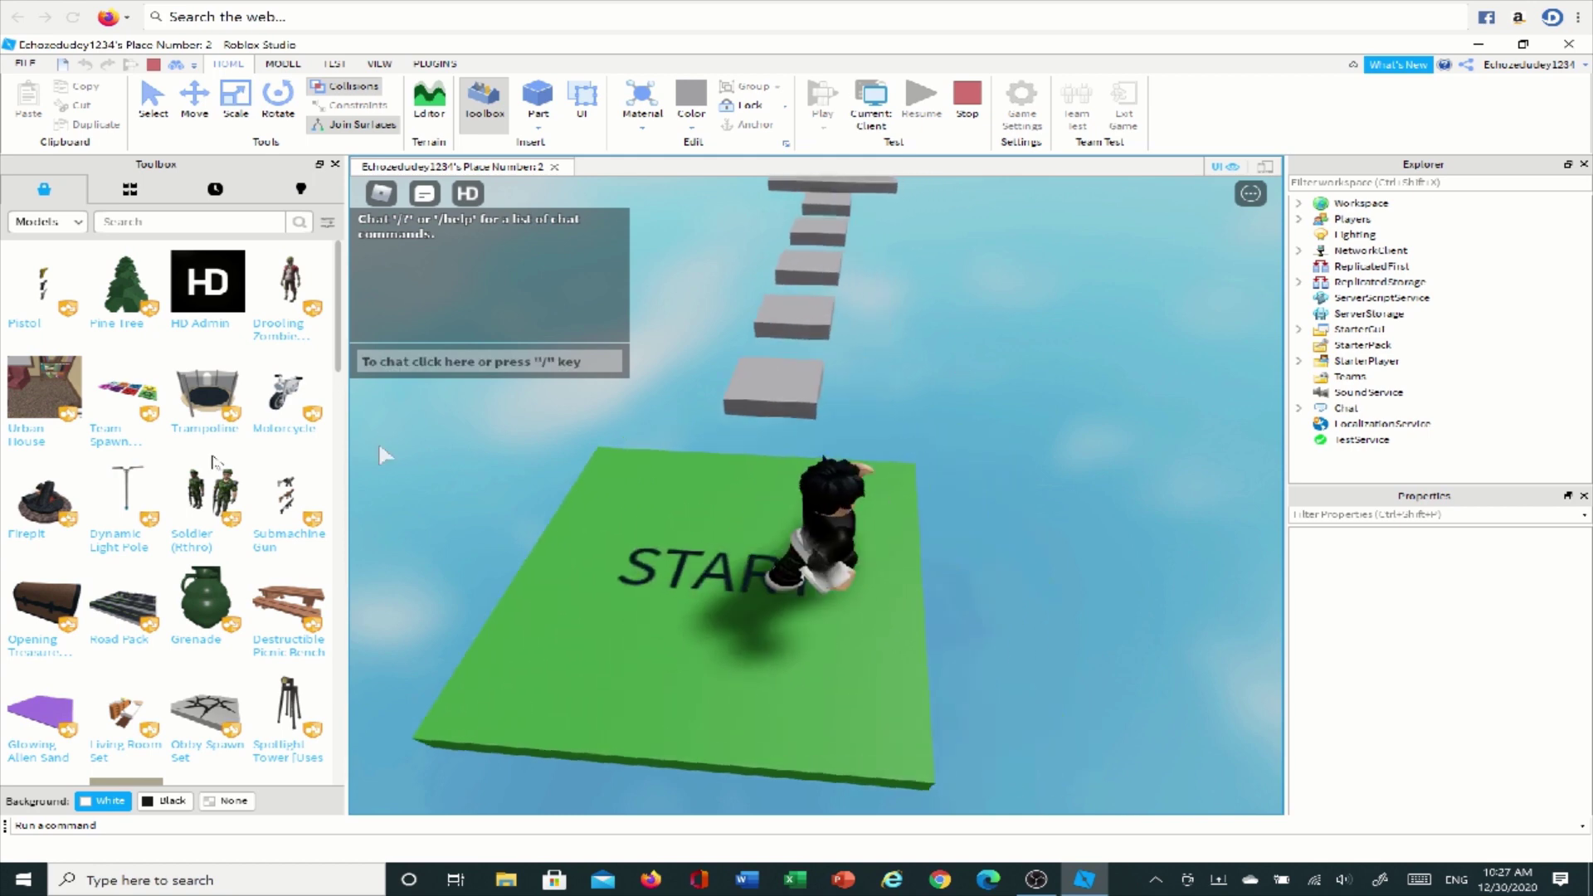
pyautogui.press('s')
pyautogui.press('a')
pyautogui.press('d')
pyautogui.press('/')
pyautogui.write(':fly')
pyautogui.press('Return')
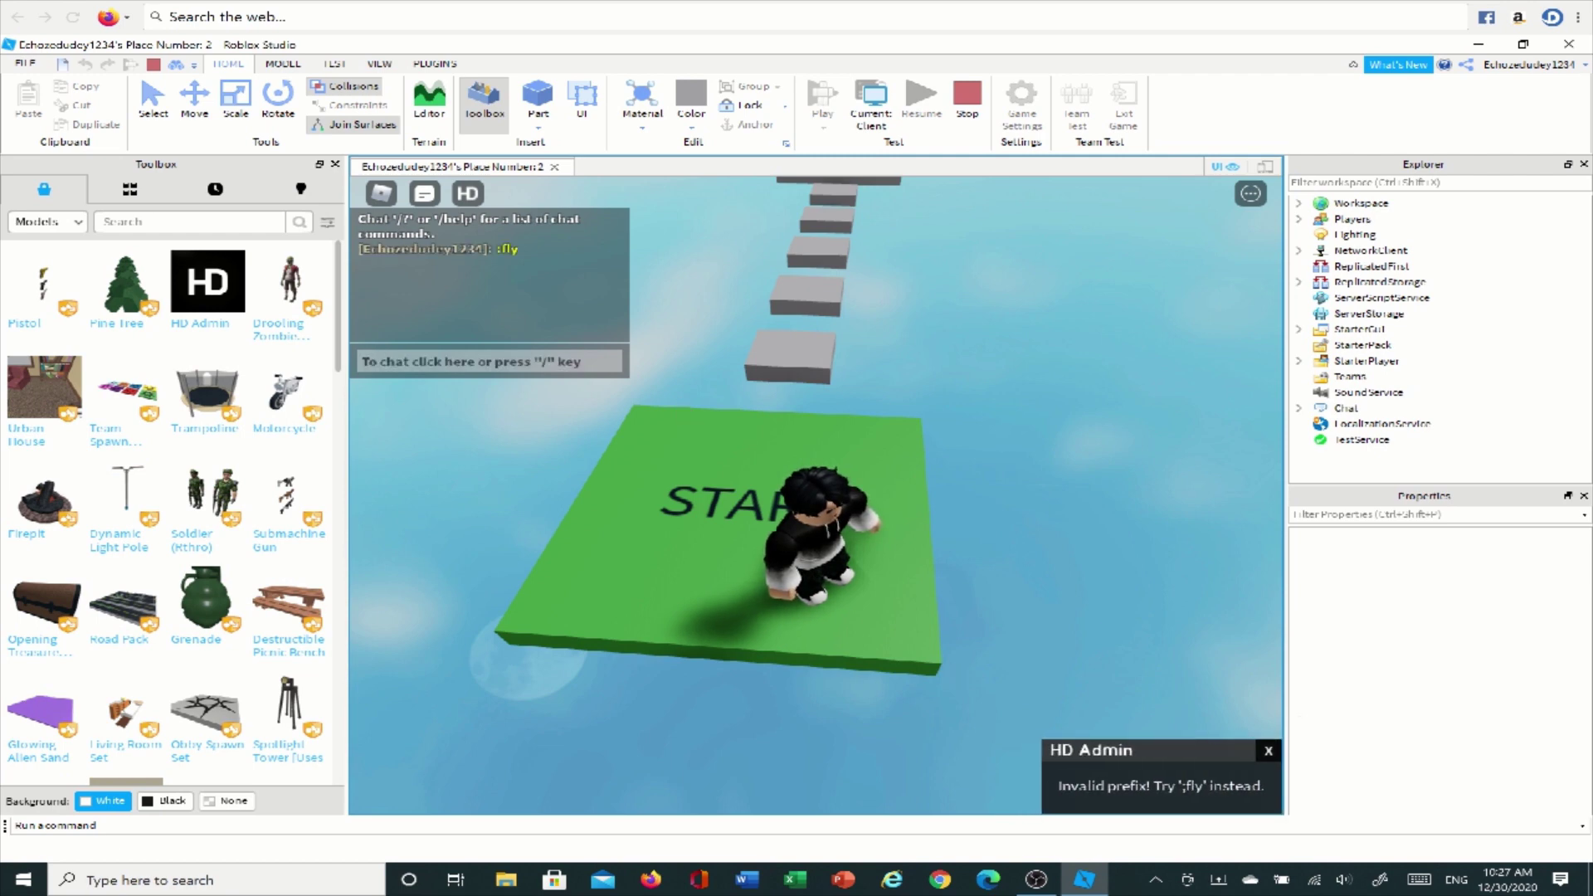
# Step: Send the chat command ";fly" to make the character fly
pyautogui.press('w')
pyautogui.press('d')
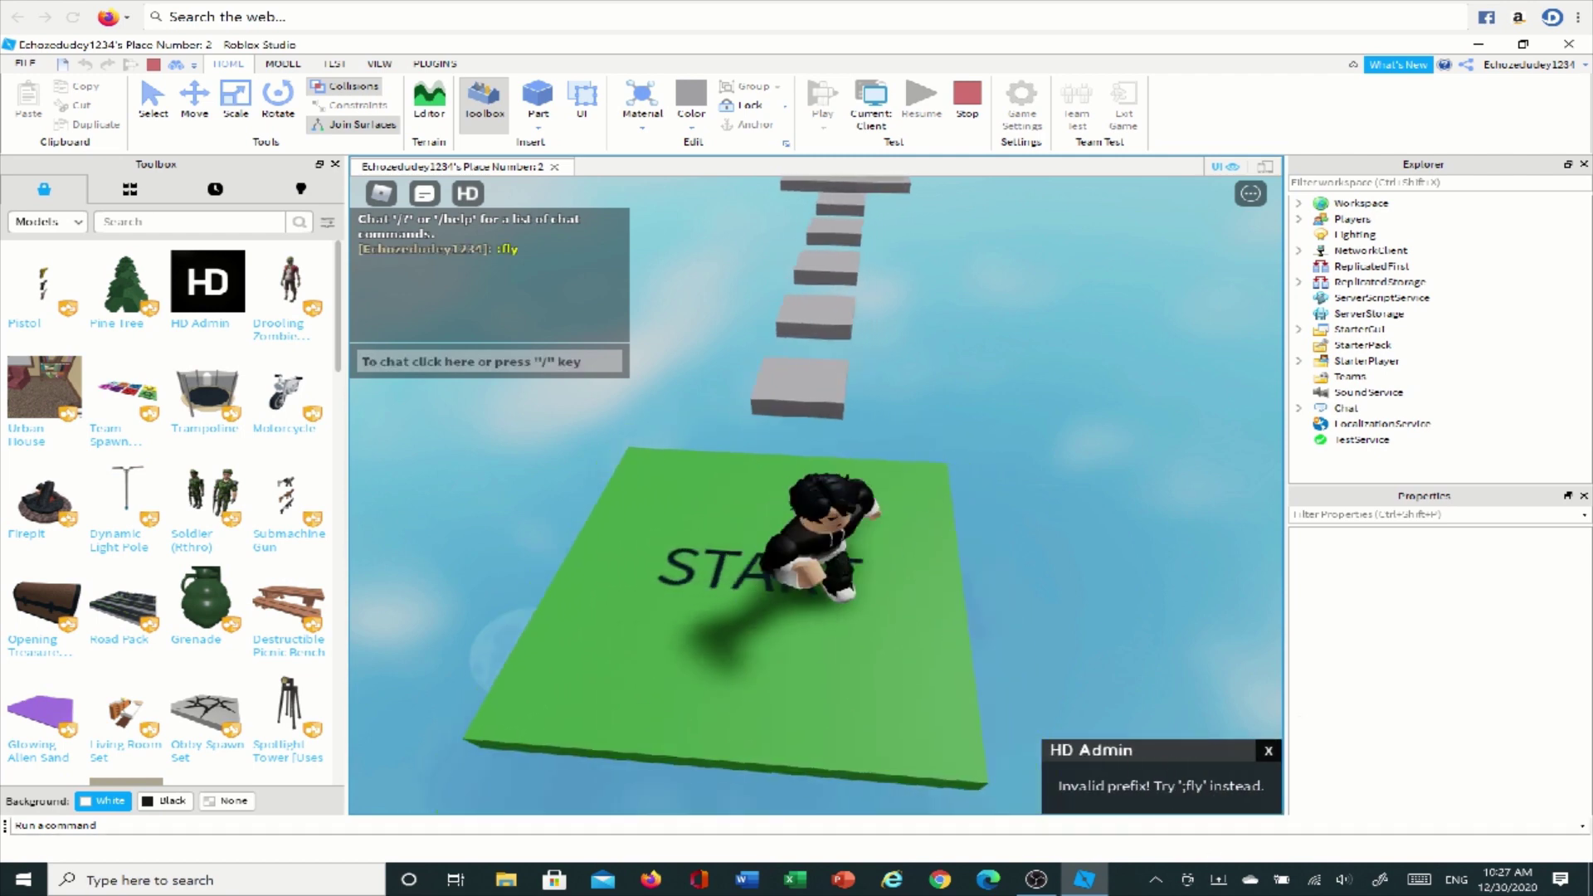
pyautogui.press('a')
pyautogui.press('d')
pyautogui.press('s')
pyautogui.moveTo(565, 263)
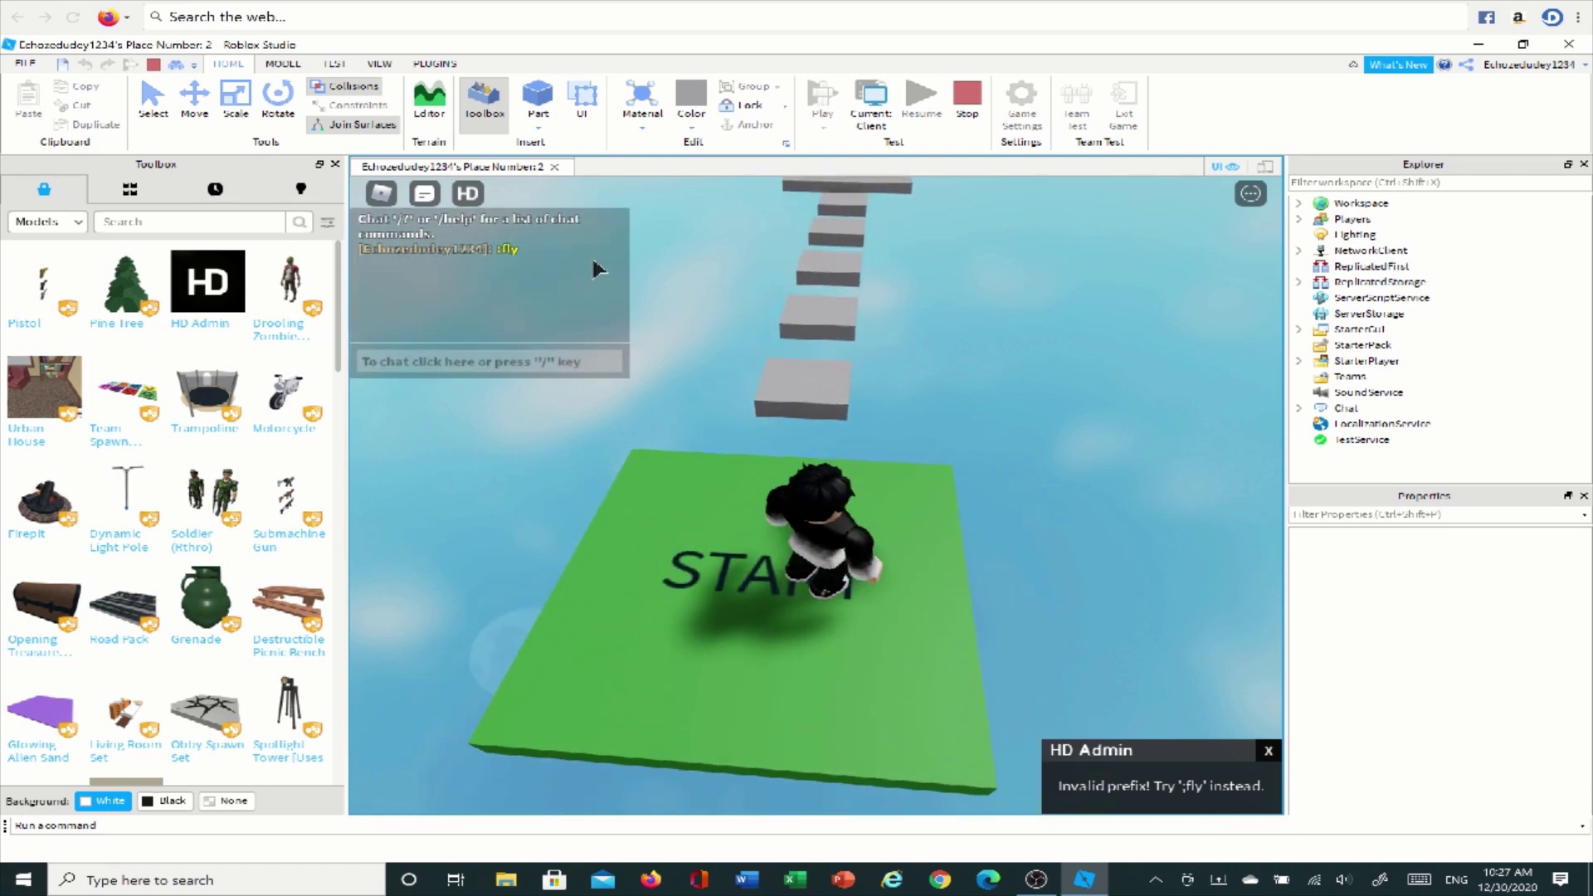
pyautogui.write(';')
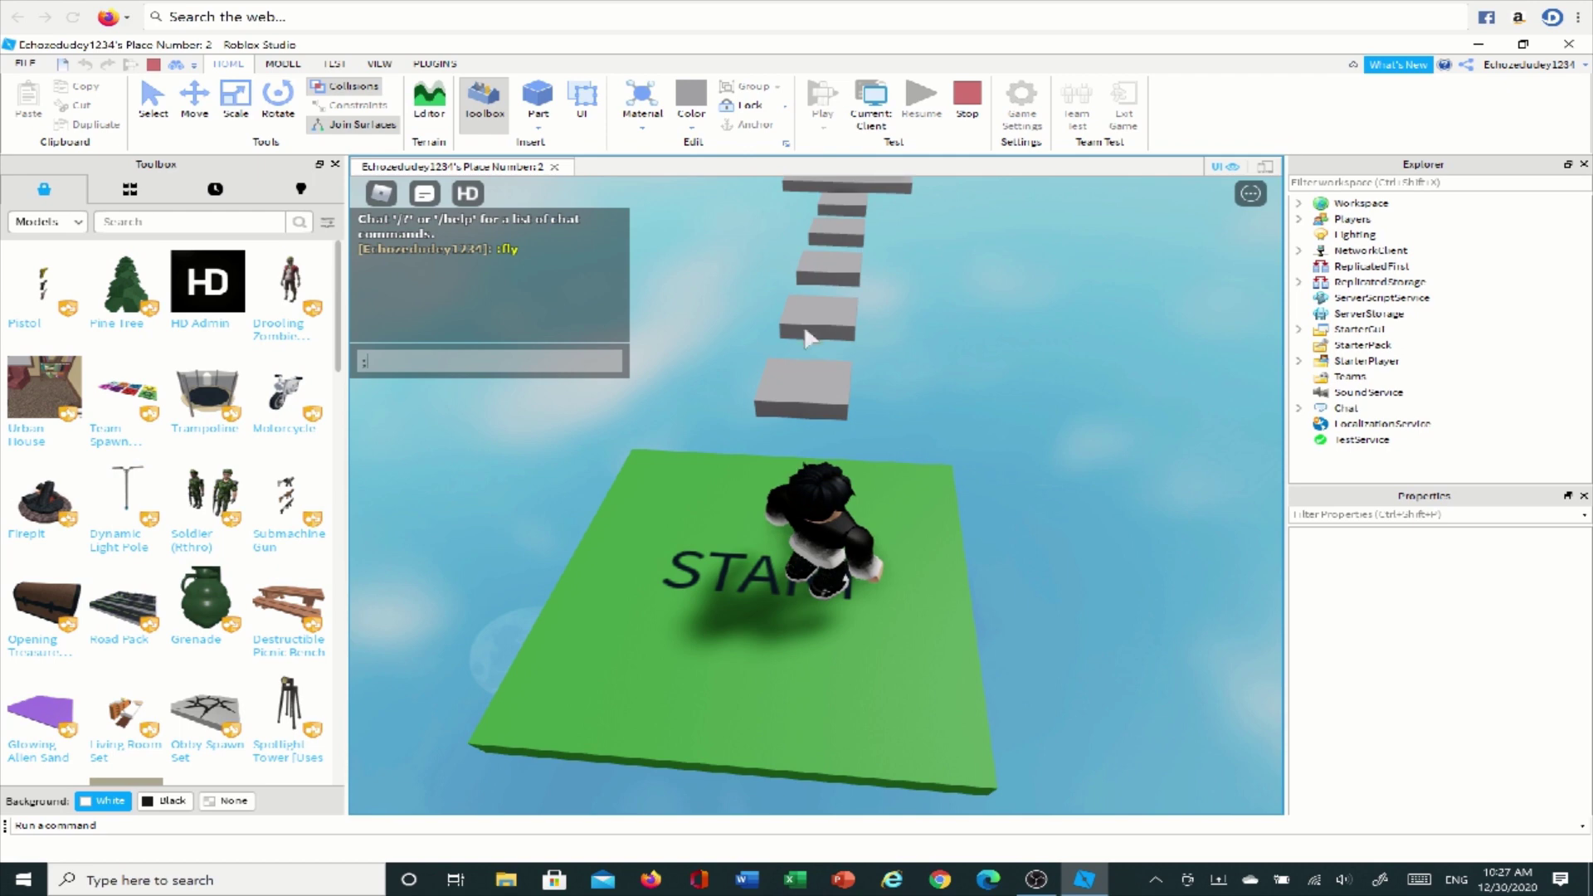
pyautogui.moveTo(377, 358); pyautogui.dragTo(357, 362)
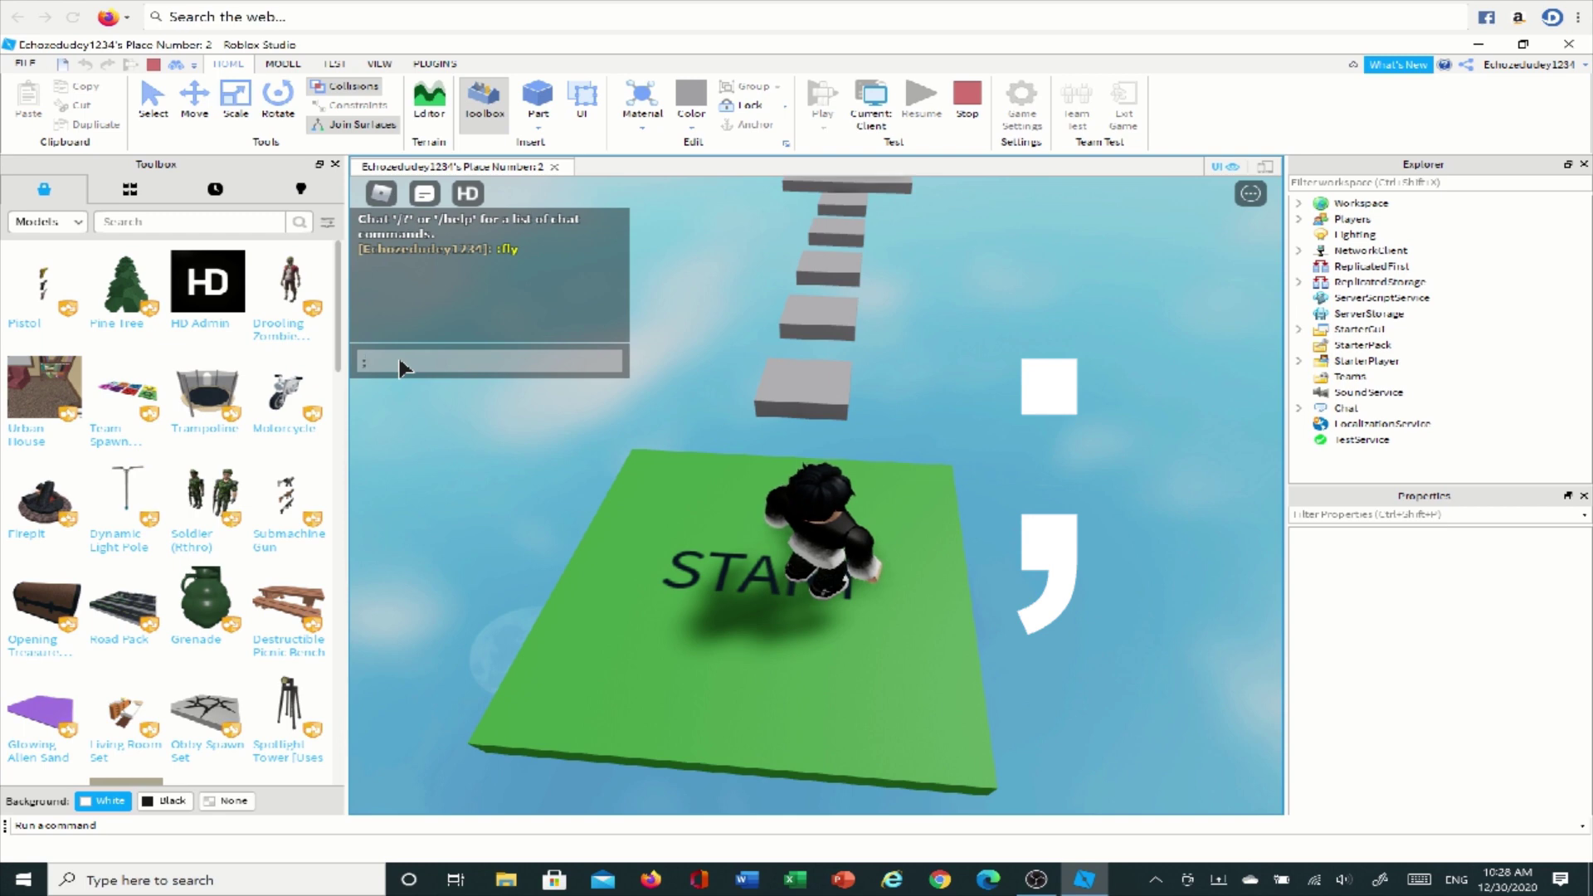
pyautogui.write('fly')
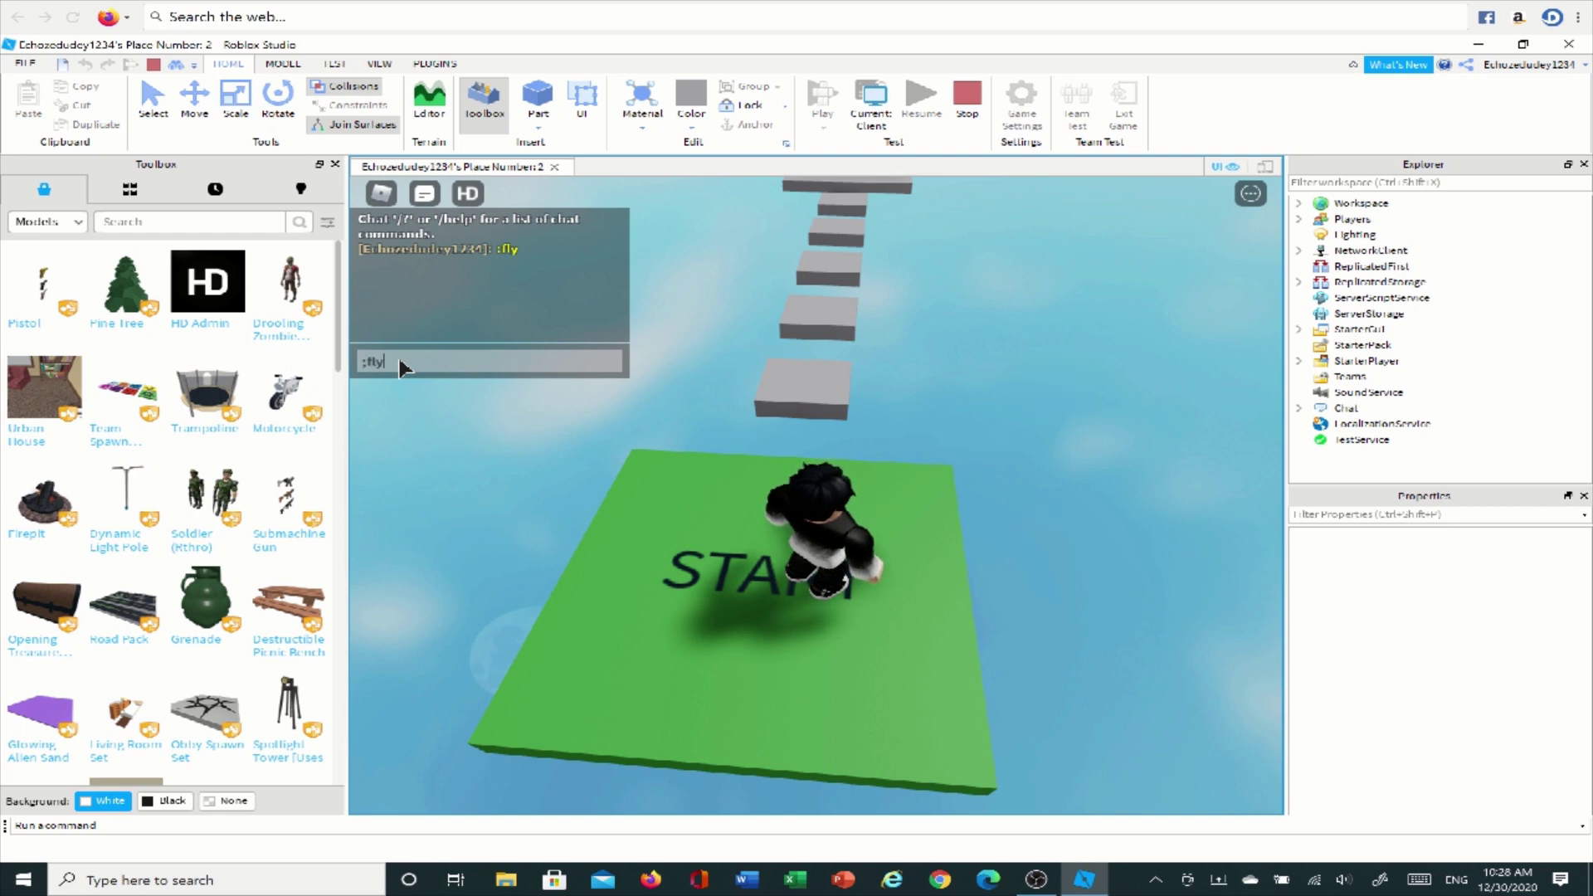
pyautogui.press('Return')
# Step: Dismiss the flight controls notice, fly the character around above the obby course, and stop the play test
pyautogui.press('s')
pyautogui.moveTo(898, 389); pyautogui.dragTo(898, 282, button='right')
pyautogui.press('w')
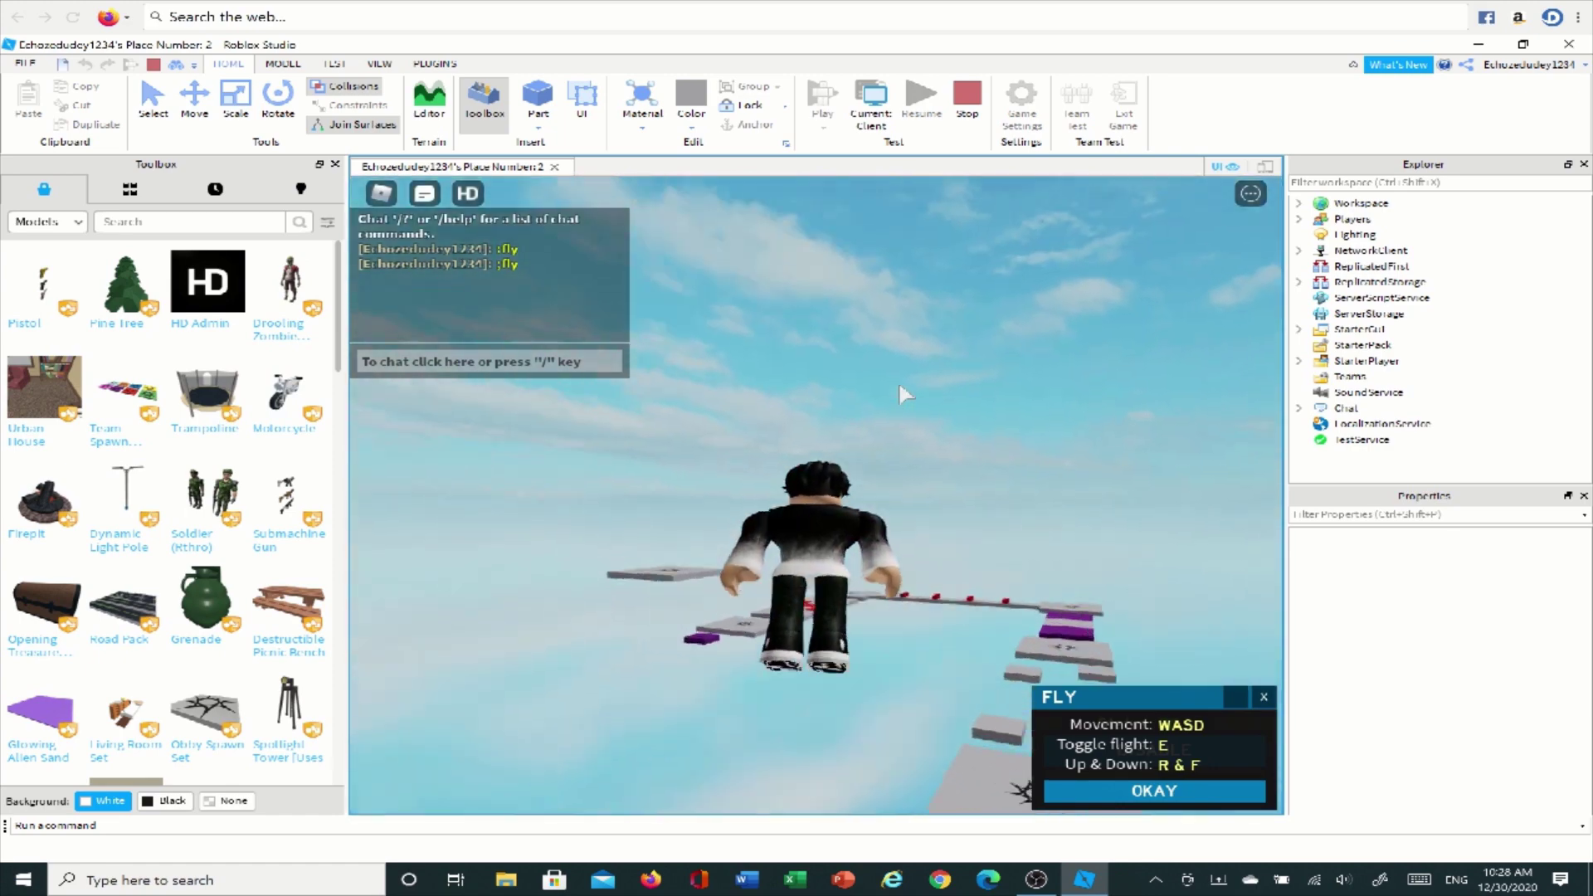
pyautogui.click(1212, 790)
pyautogui.moveTo(929, 614); pyautogui.dragTo(930, 613, button='right')
pyautogui.press('w')
pyautogui.press('w')
pyautogui.press('w')
pyautogui.press('w')
pyautogui.press('w')
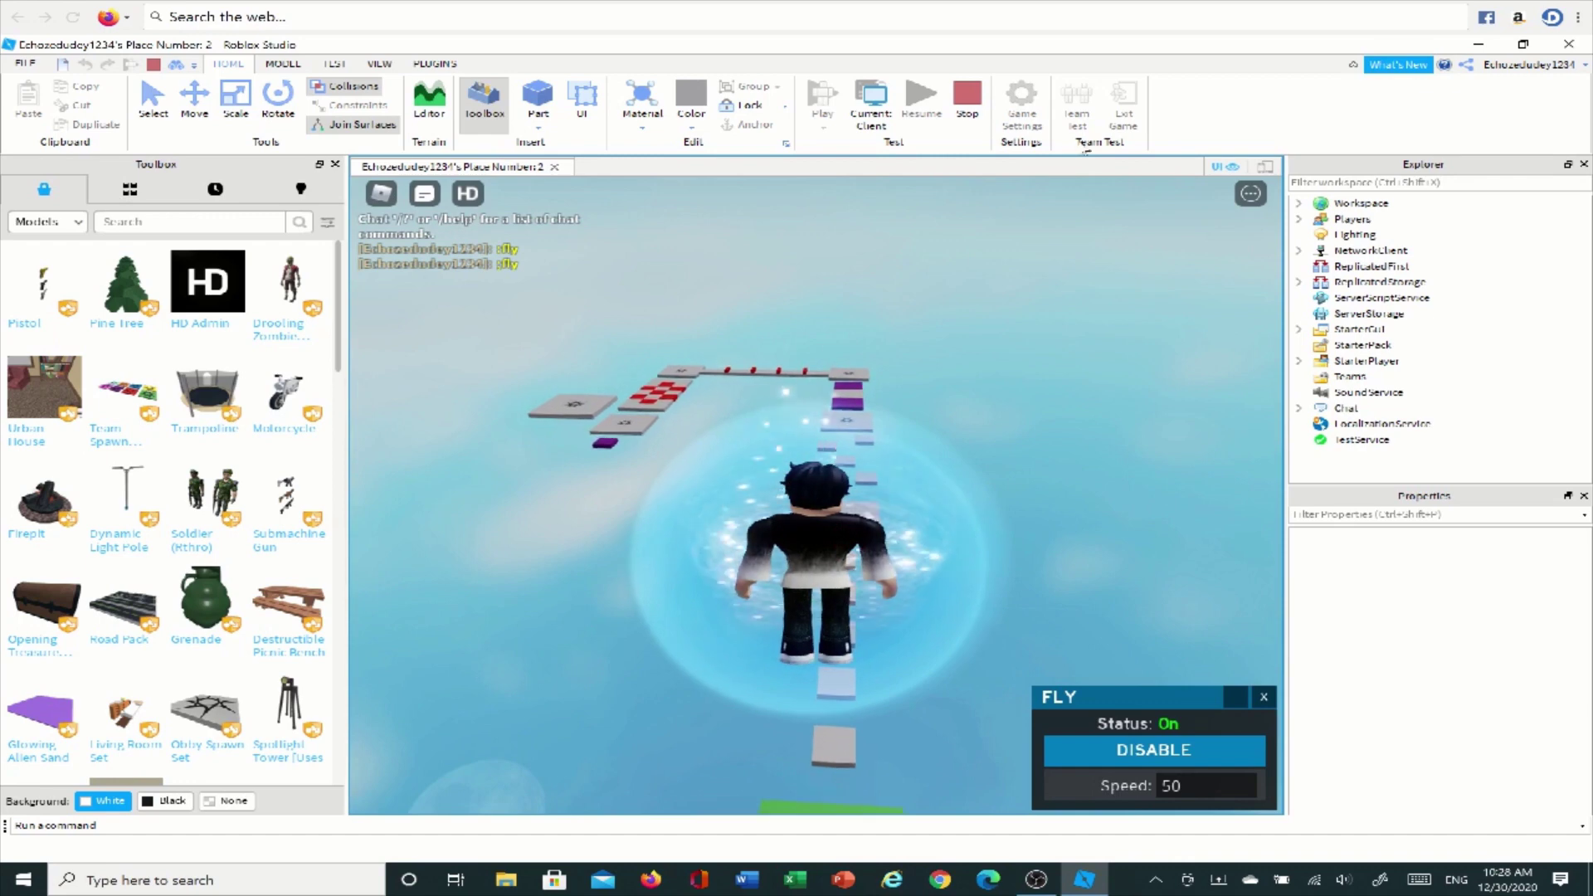
pyautogui.click(983, 108)
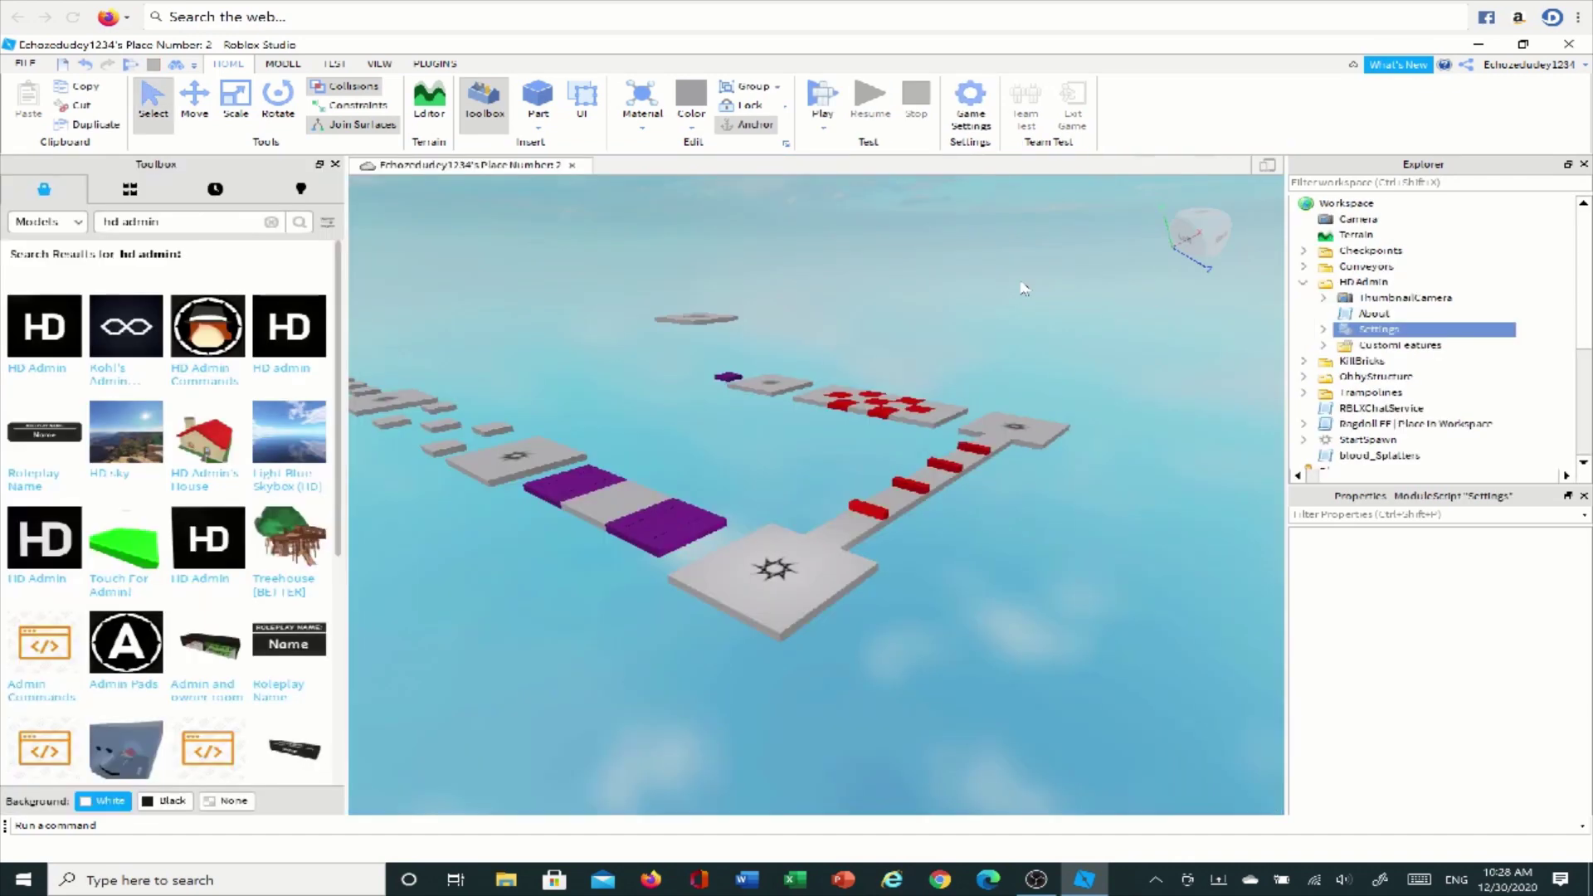
# Step: Open the HD Admin Settings script and review its rank, gamepass, asset and group sections
pyautogui.click(1304, 283)
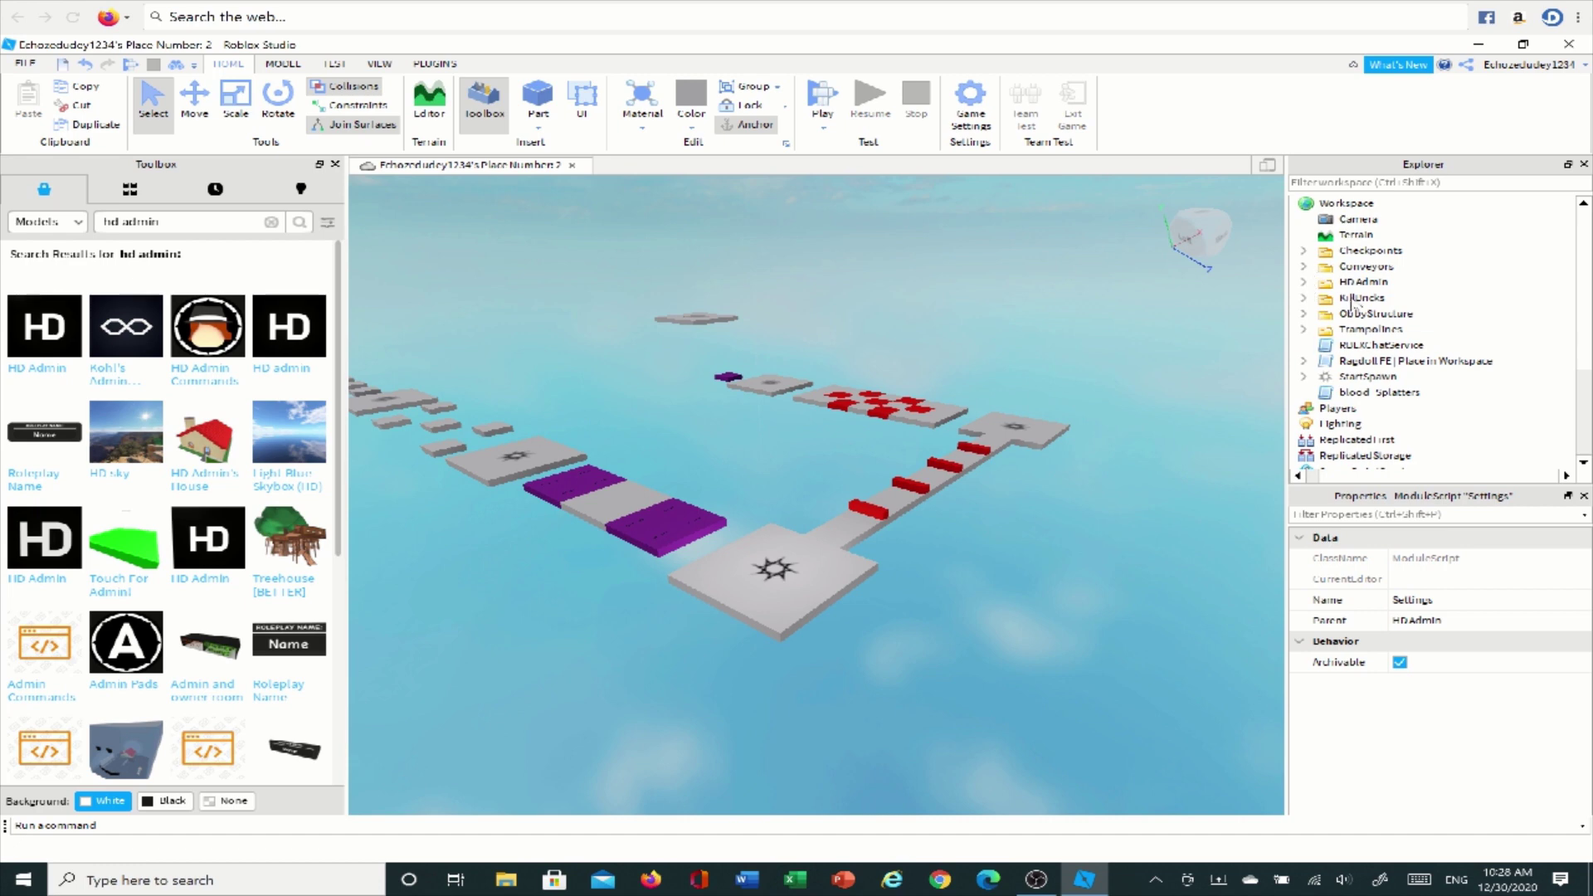
pyautogui.click(1304, 283)
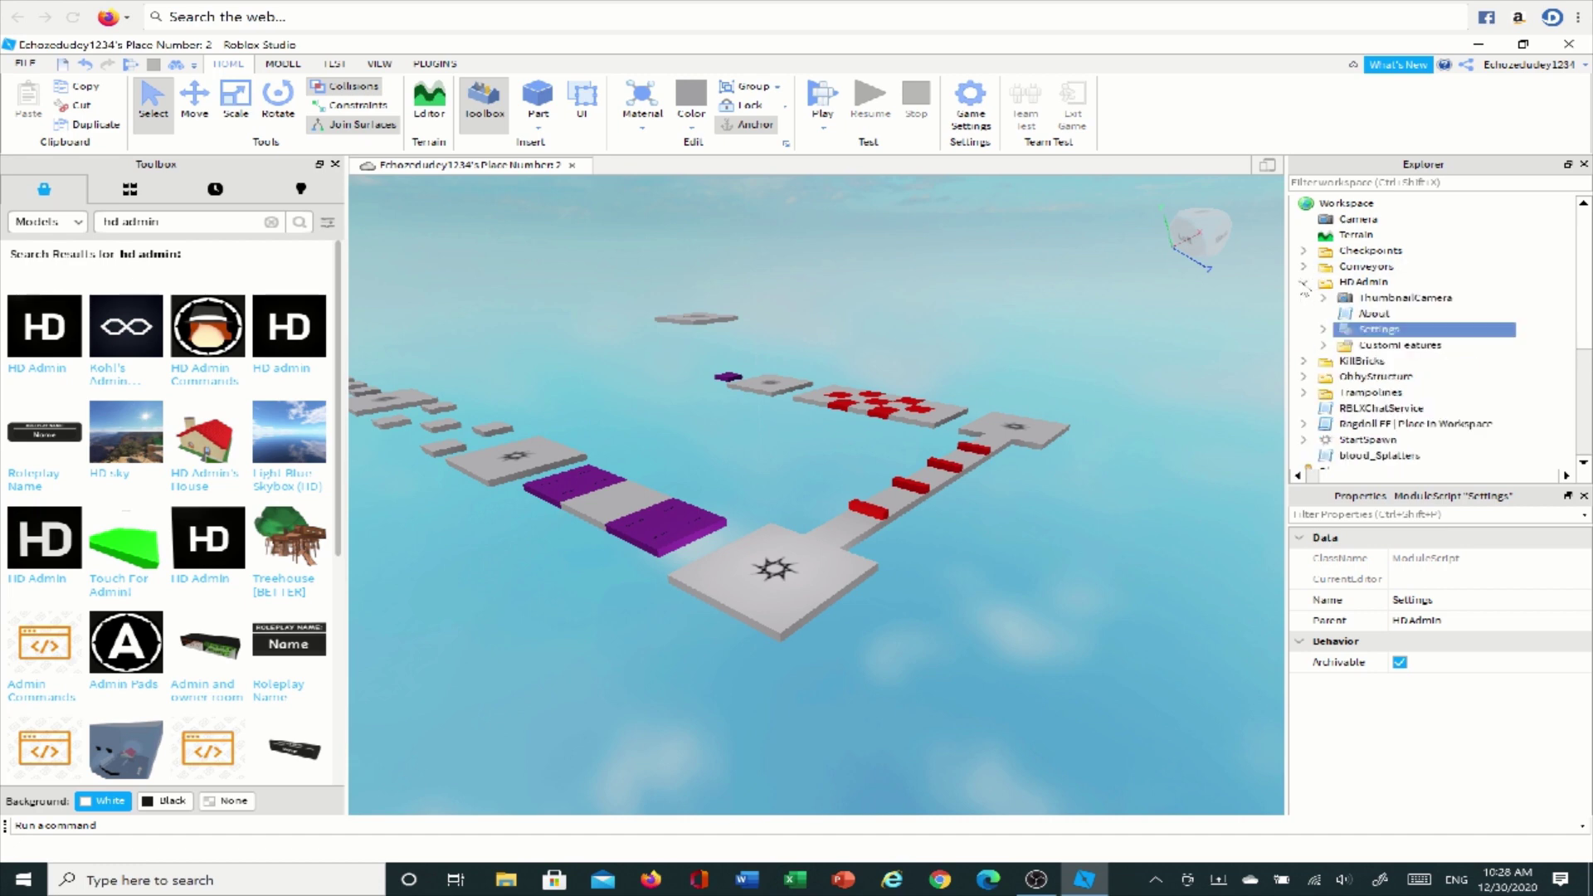
pyautogui.doubleClick(1370, 331)
pyautogui.scroll(-15, 822, 489)
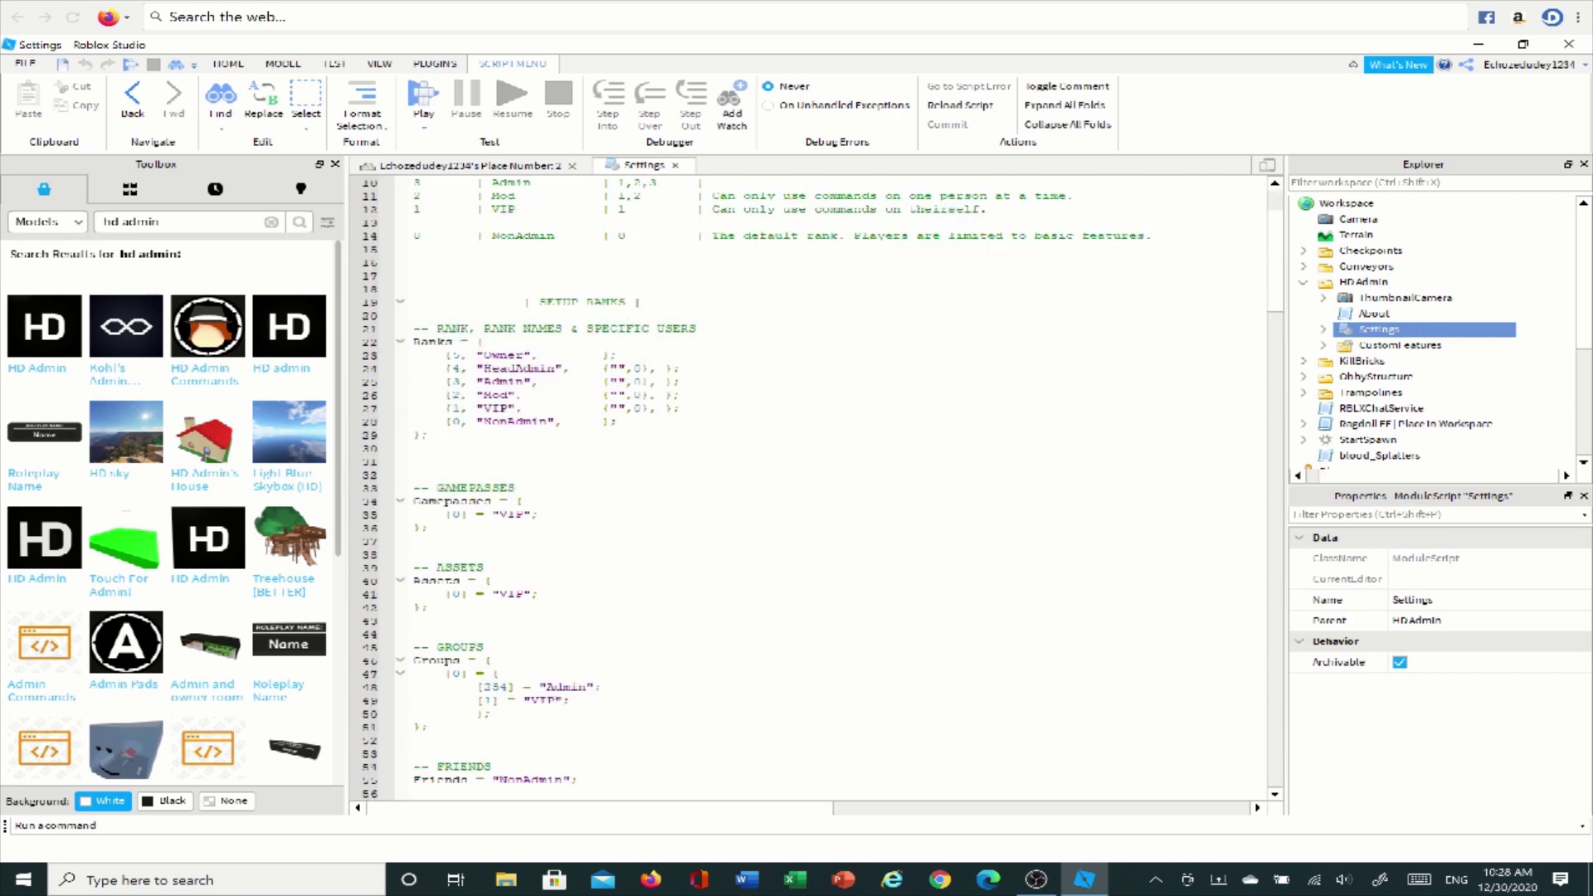
pyautogui.scroll(15, 821, 489)
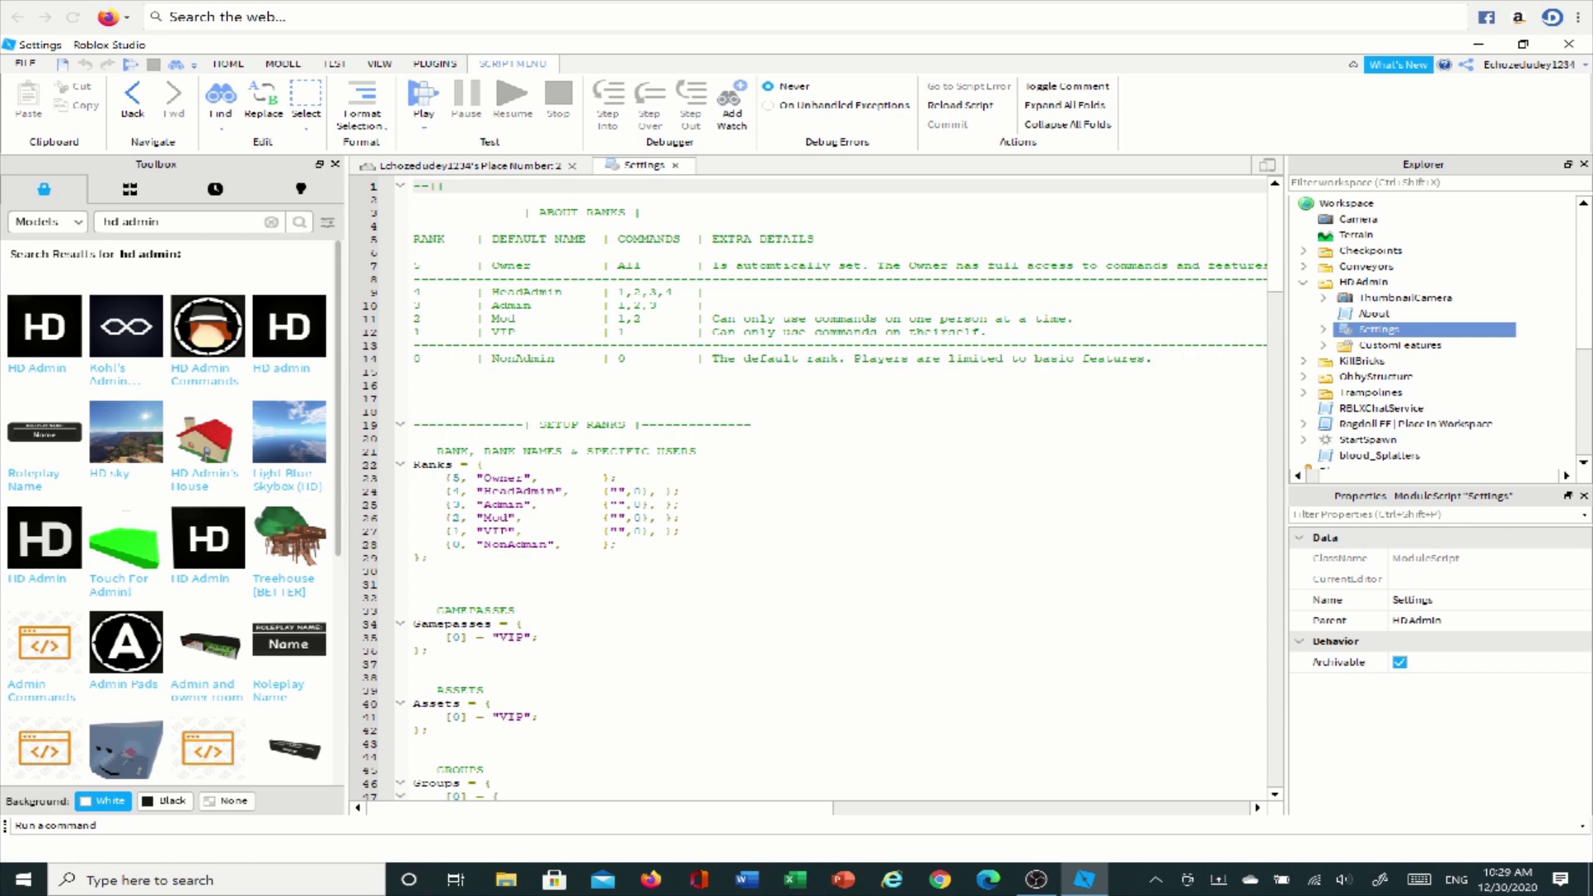
# Step: Enter a player's username between the quotes of the HeadAdmin rank entry in the Ranks table
pyautogui.click(618, 491)
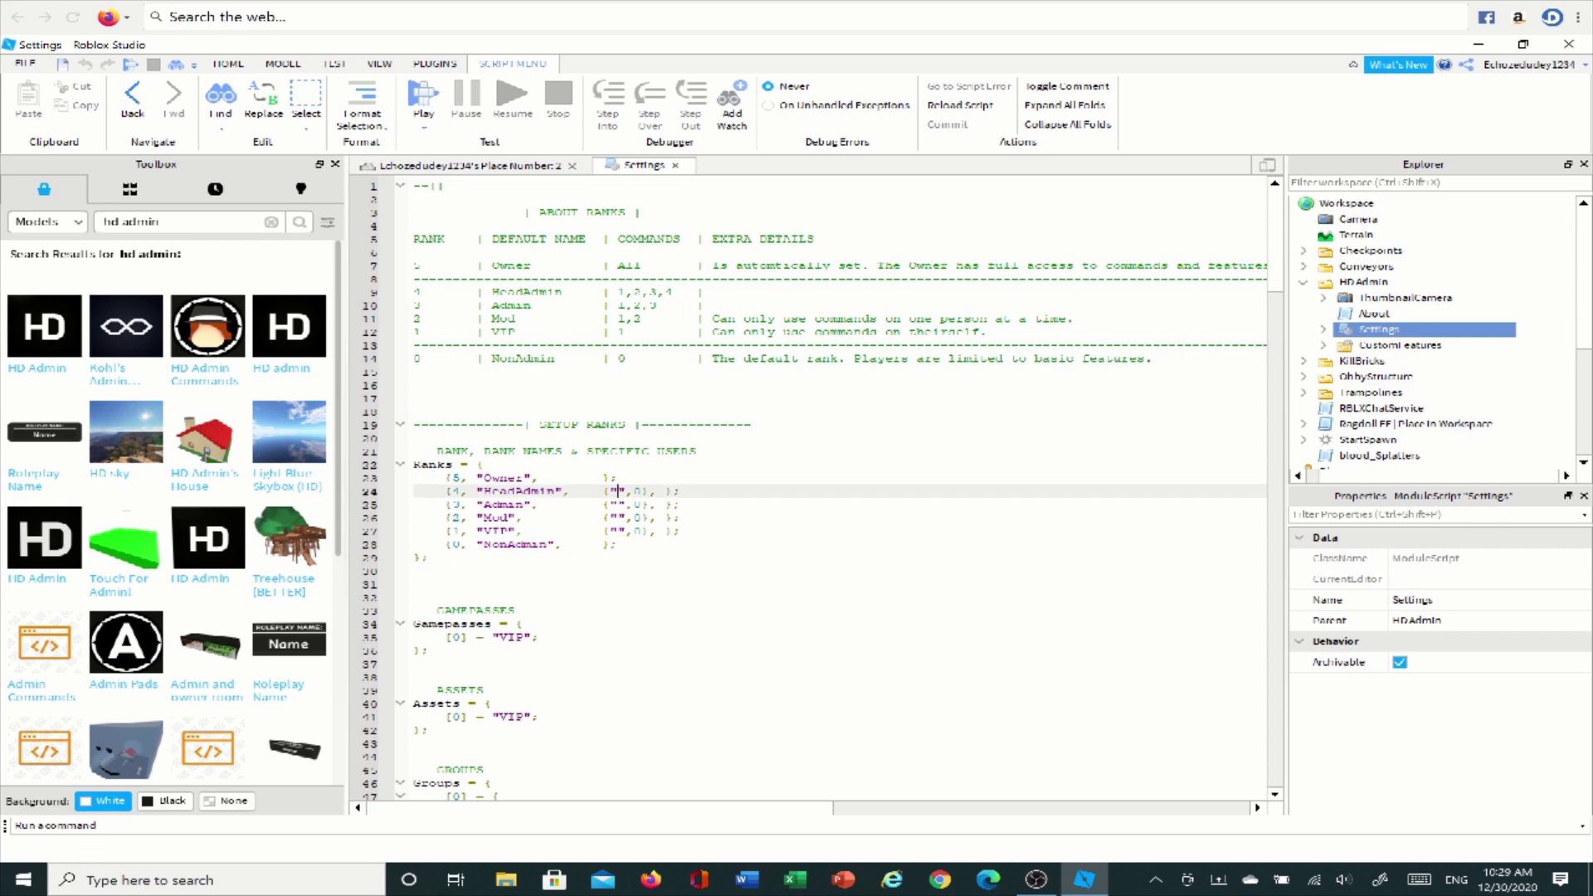
pyautogui.click(618, 491)
pyautogui.write('xxSimonDoCAr')
pyautogui.press('BackSpace')
pyautogui.press('BackSpace')
pyautogui.write('orXx')
# Step: Enter one player username each in the Admin and Mod rank entries of the Ranks table
pyautogui.click(618, 505)
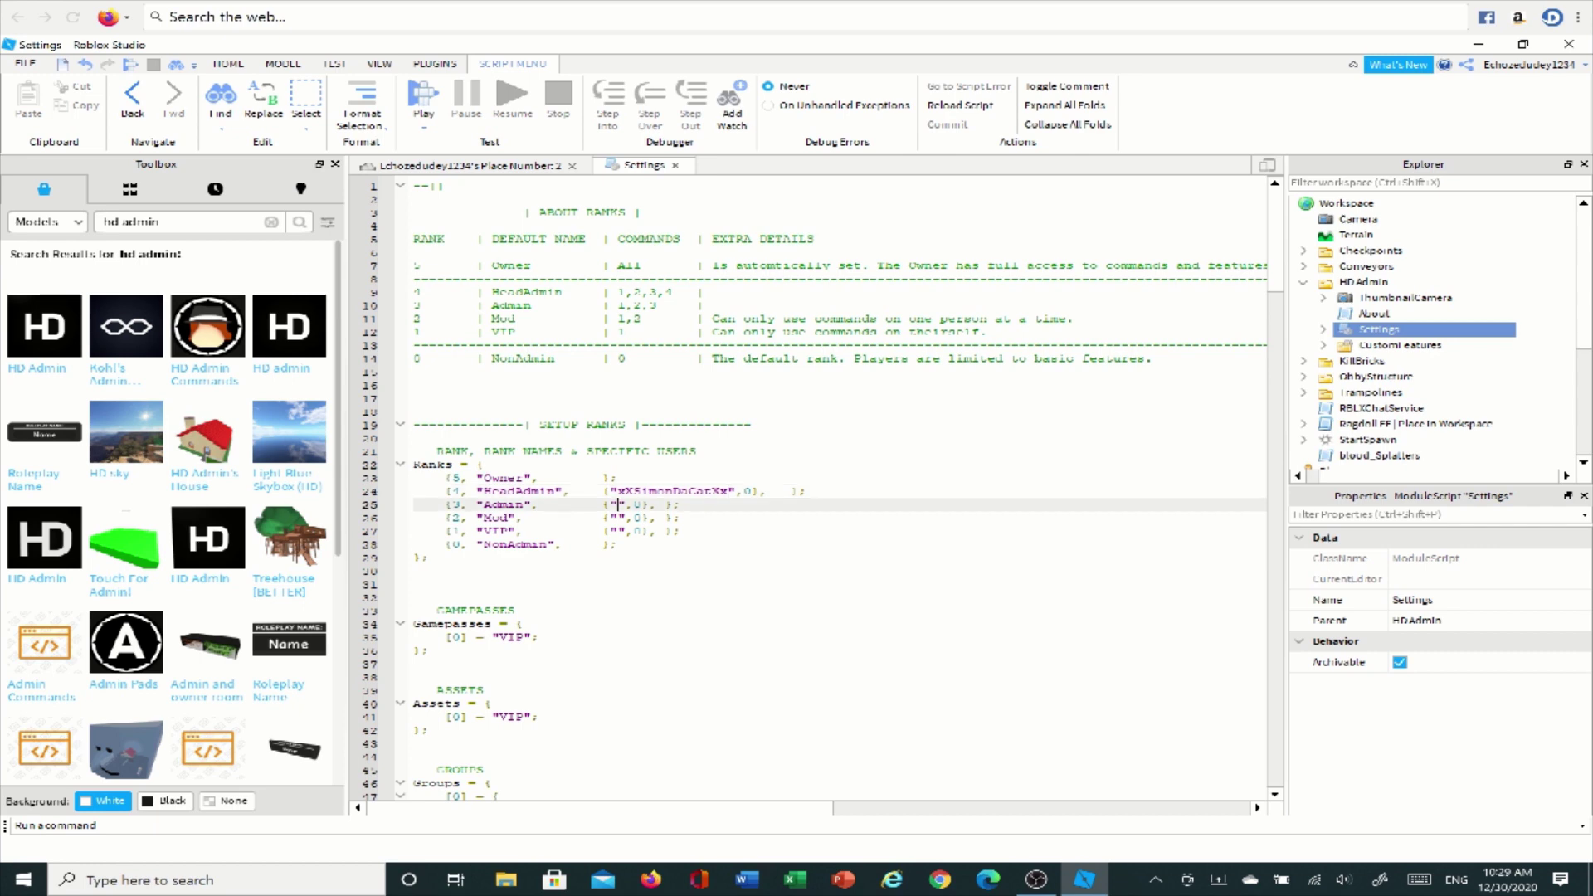
pyautogui.write('ZynnMeBard1234')
pyautogui.click(618, 517)
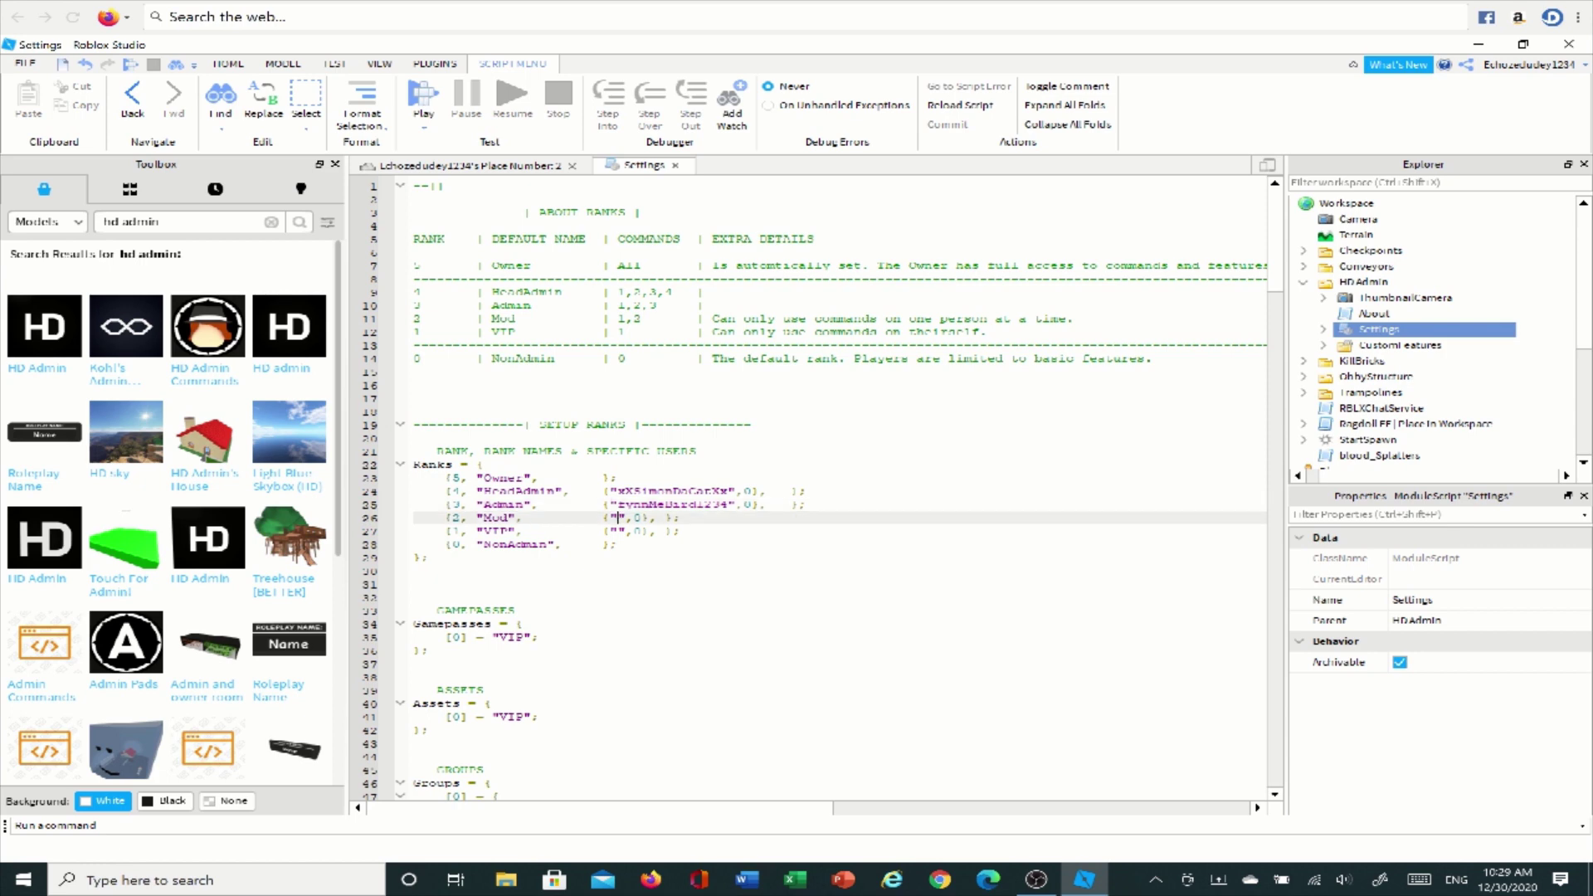
pyautogui.write('SunnyMeBr')
pyautogui.press('BackSpace')
pyautogui.write('ird1234')
pyautogui.click(414, 438)
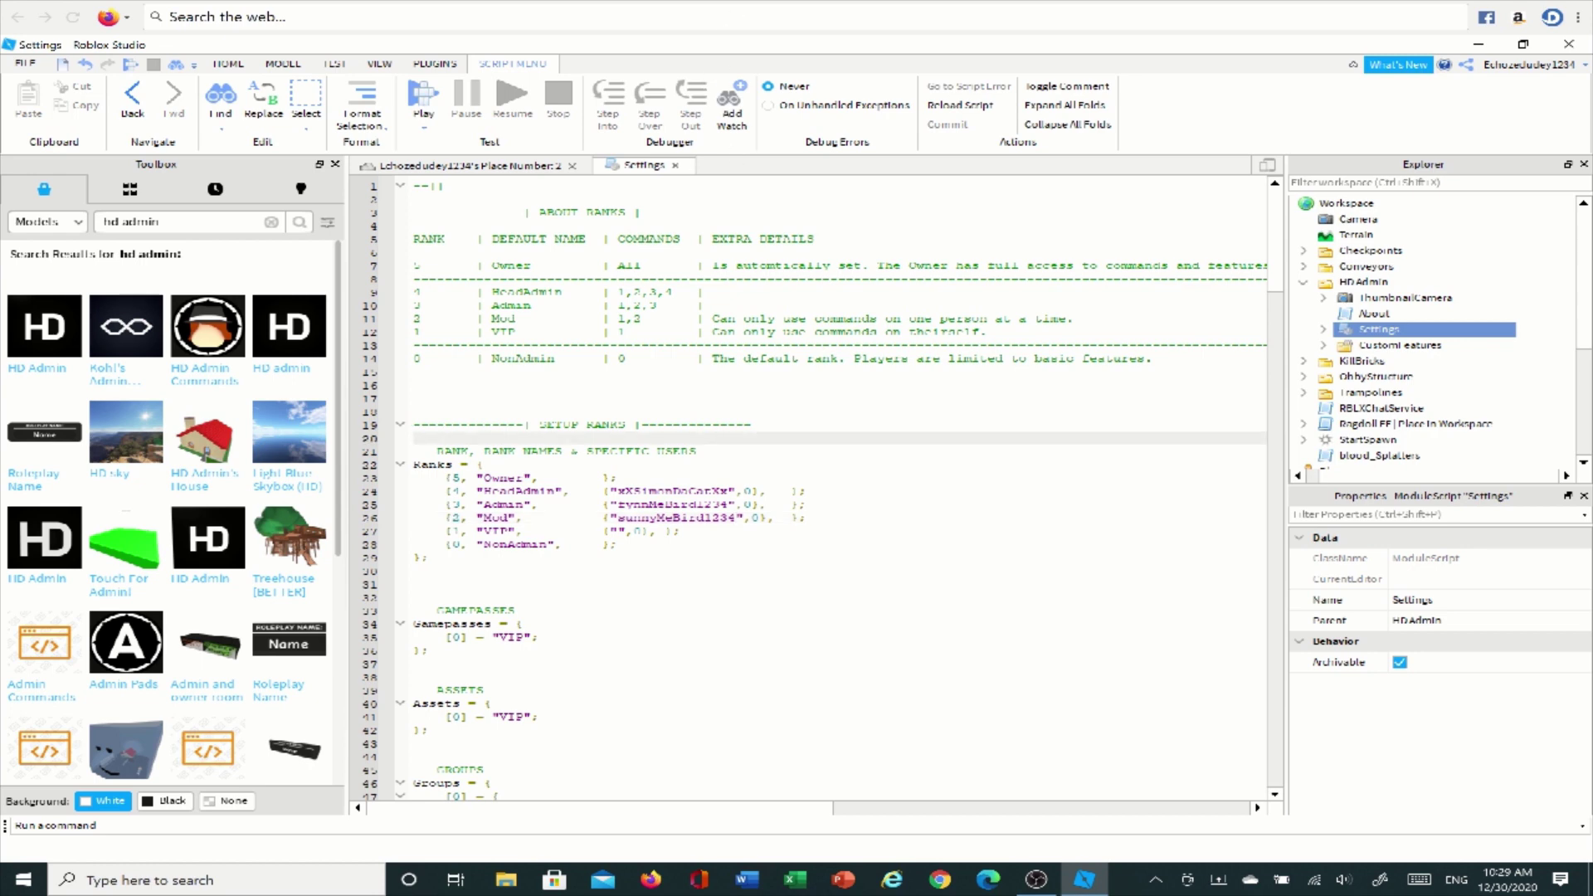
# Step: Close the Settings script and start another play test of the obby
pyautogui.click(675, 165)
pyautogui.moveTo(874, 352); pyautogui.dragTo(875, 352, button='right')
pyautogui.press('d')
pyautogui.press('w')
pyautogui.press('s')
pyautogui.moveTo(853, 484); pyautogui.dragTo(850, 485, button='right')
pyautogui.press('s')
pyautogui.press('s')
pyautogui.press('w')
pyautogui.click(822, 98)
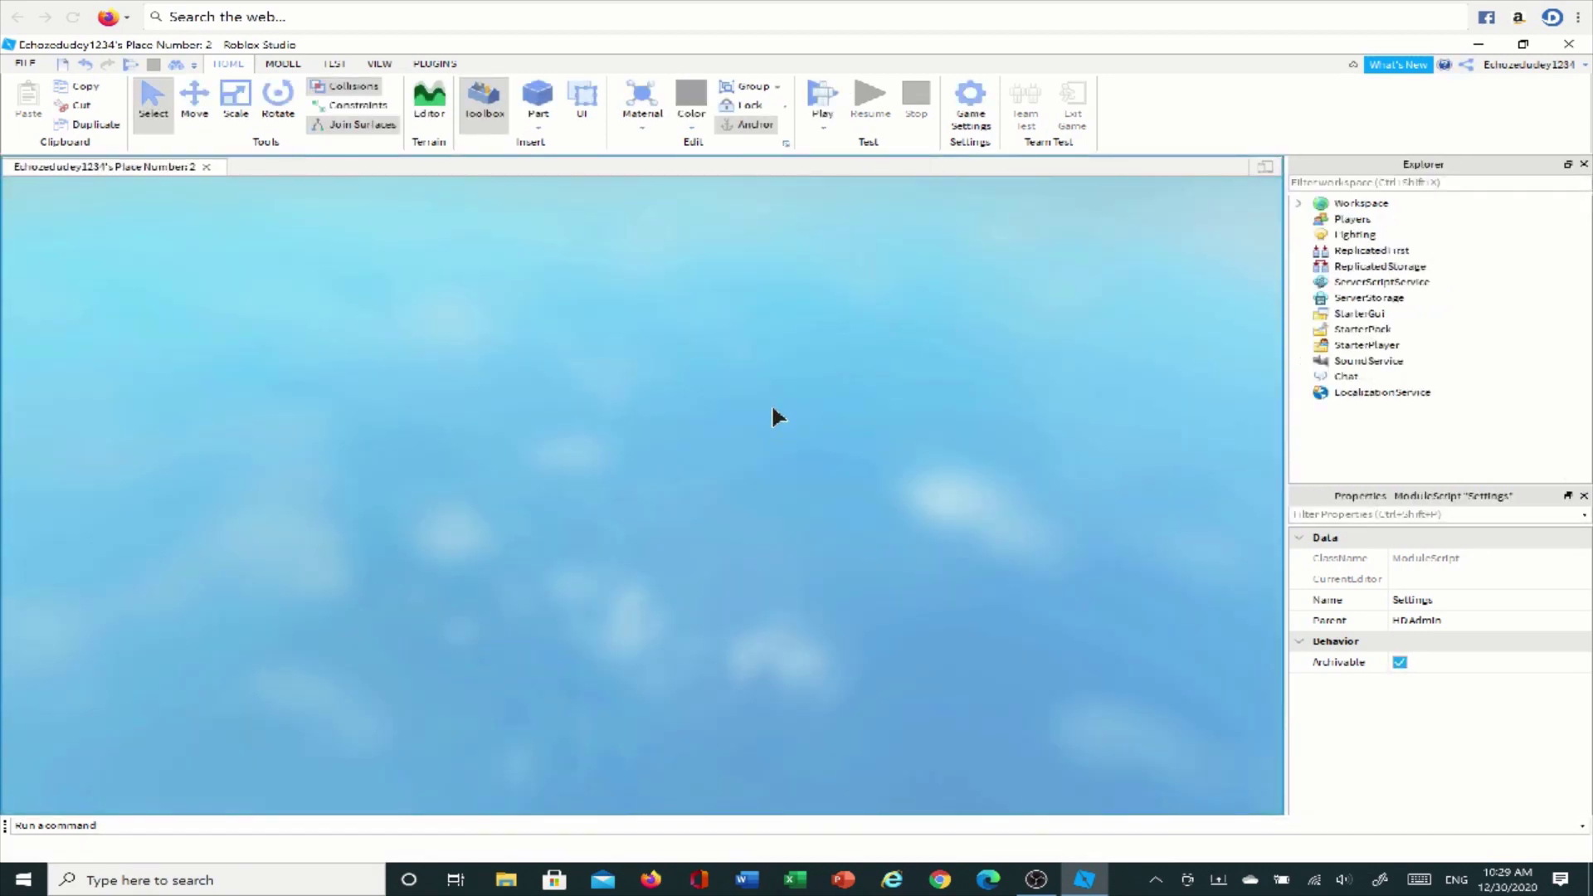